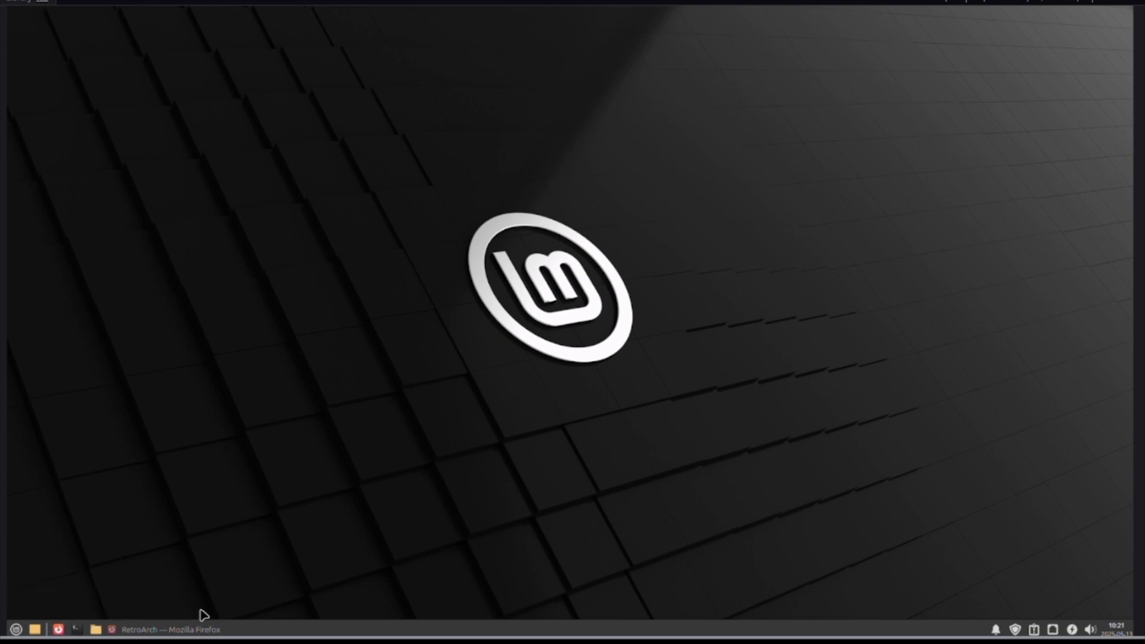
Switch to the RetroArch website in Firefox, dismiss the ad and open the Get RetroArch download page
{"action": "left_click", "coordinate": [158, 630]}
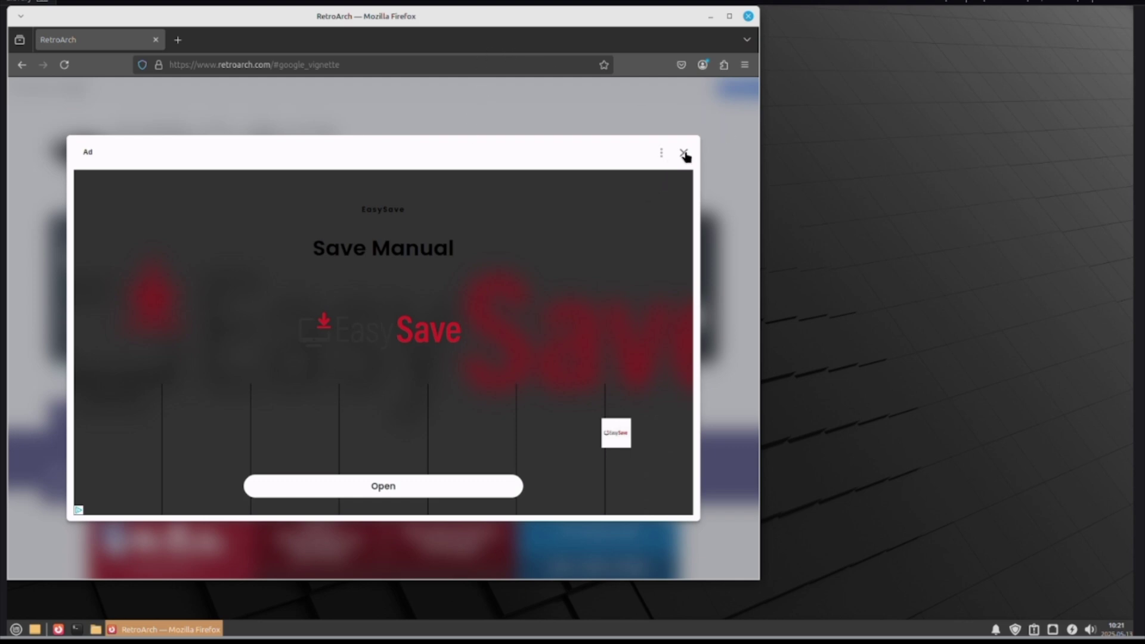
{"action": "left_click", "coordinate": [683, 153]}
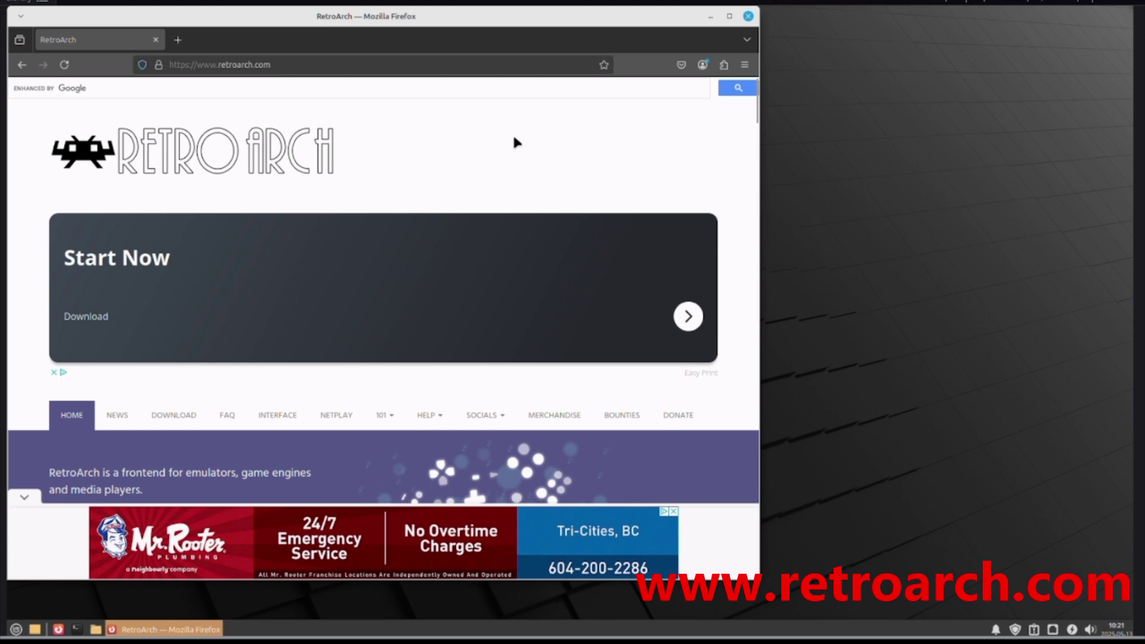
{"action": "scroll", "coordinate": [512, 138], "scroll_direction": "down", "scroll_amount": 10}
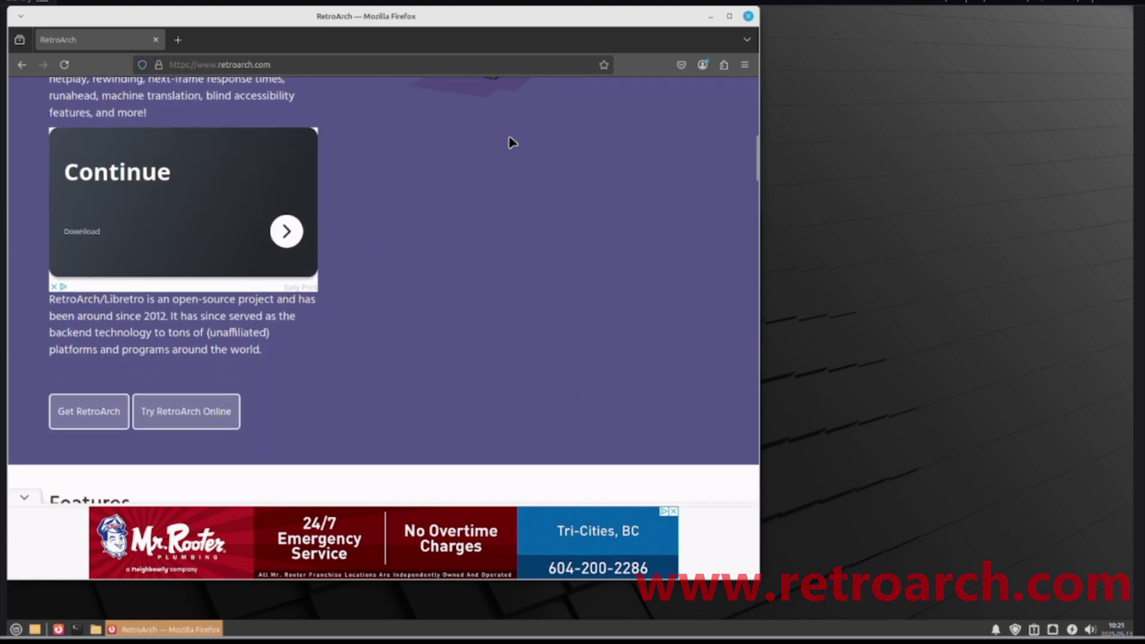
{"action": "scroll", "coordinate": [511, 143], "scroll_direction": "down", "scroll_amount": 3}
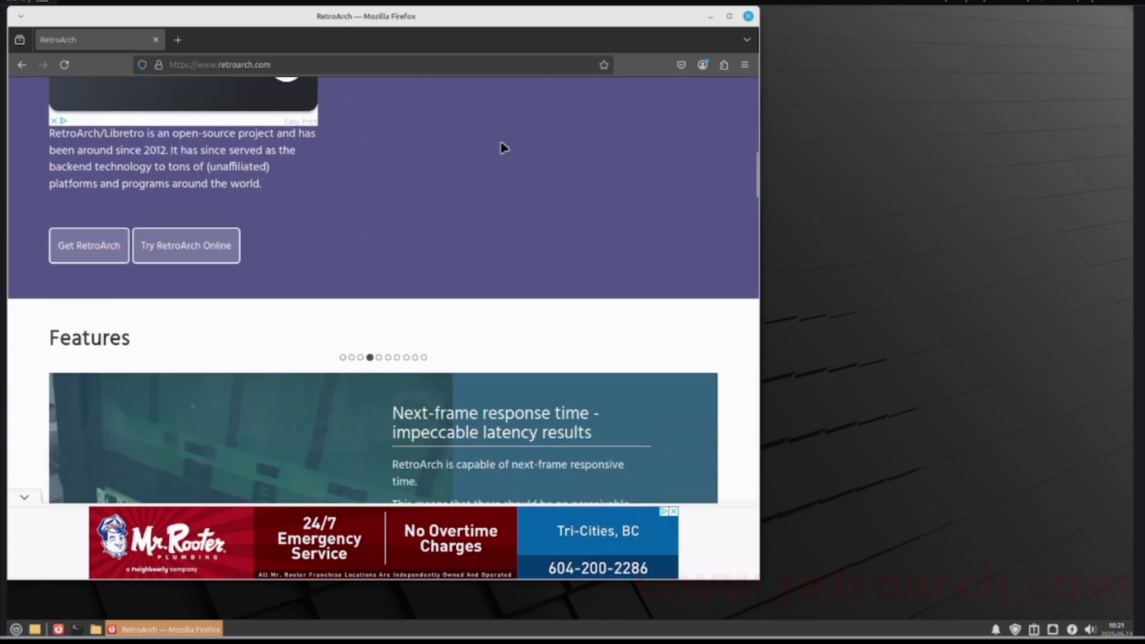
{"action": "left_click", "coordinate": [91, 252]}
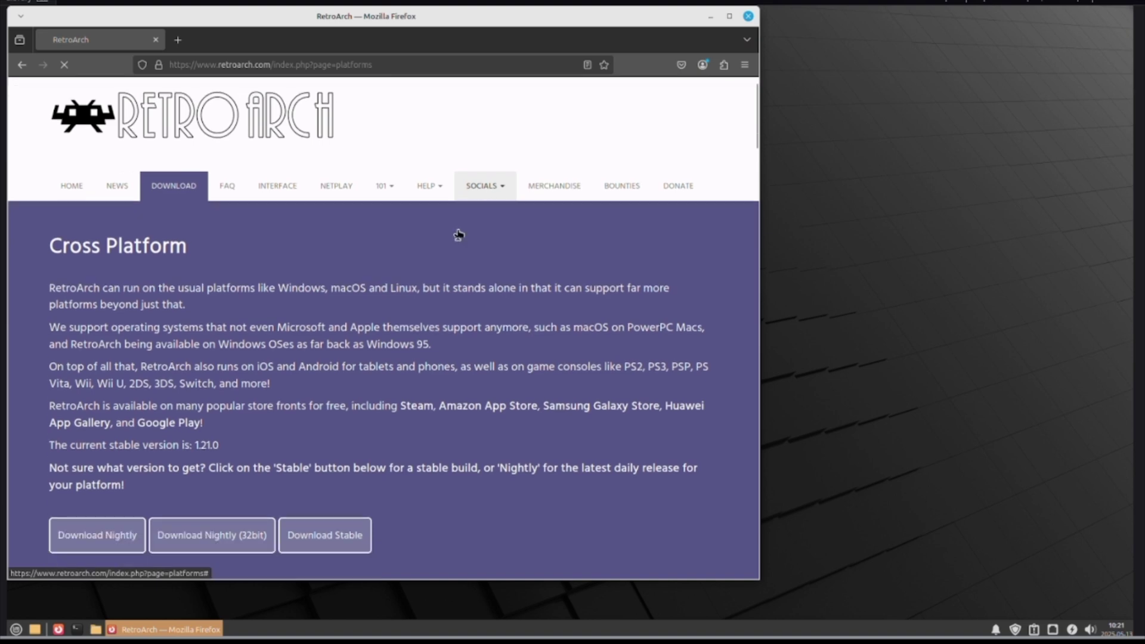
Open the Linux Snapcraft download page, accept all trackers and show the install instructions for latest/stable retroarch
{"action": "scroll", "coordinate": [456, 233], "scroll_direction": "down", "scroll_amount": 7}
{"action": "scroll", "coordinate": [454, 232], "scroll_direction": "down", "scroll_amount": 8}
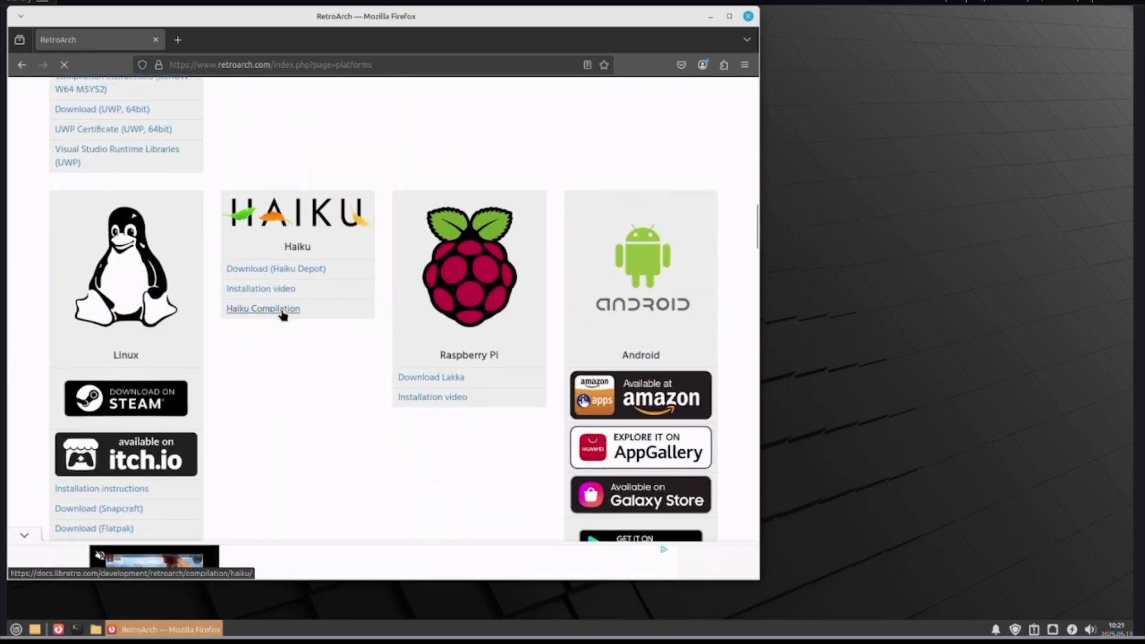
{"action": "scroll", "coordinate": [281, 311], "scroll_direction": "down", "scroll_amount": 2}
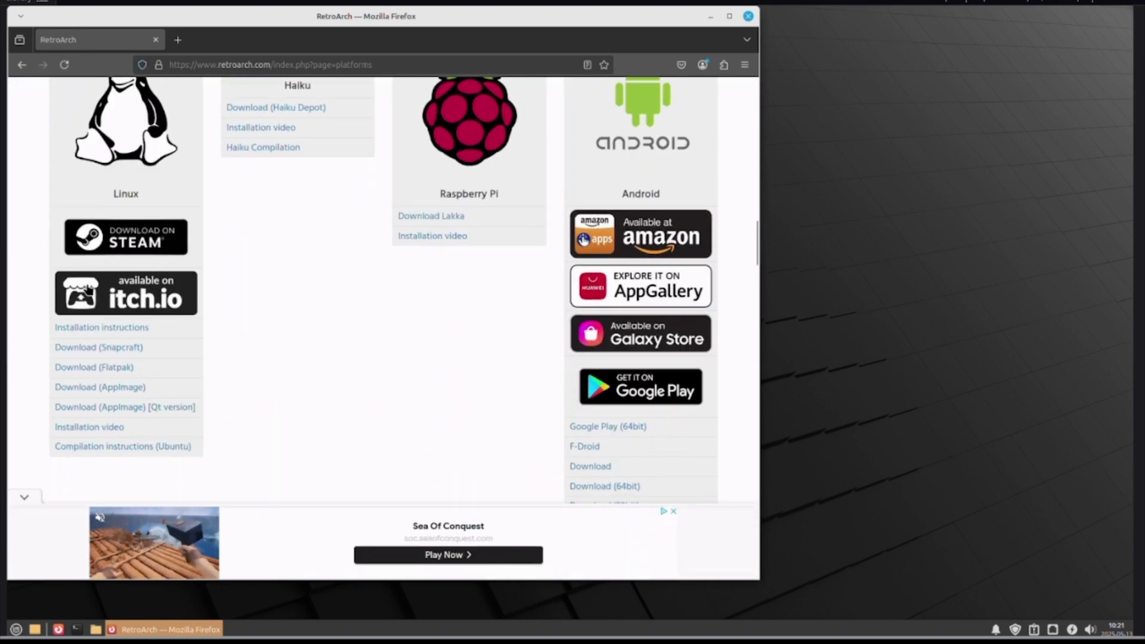
{"action": "left_click", "coordinate": [94, 348]}
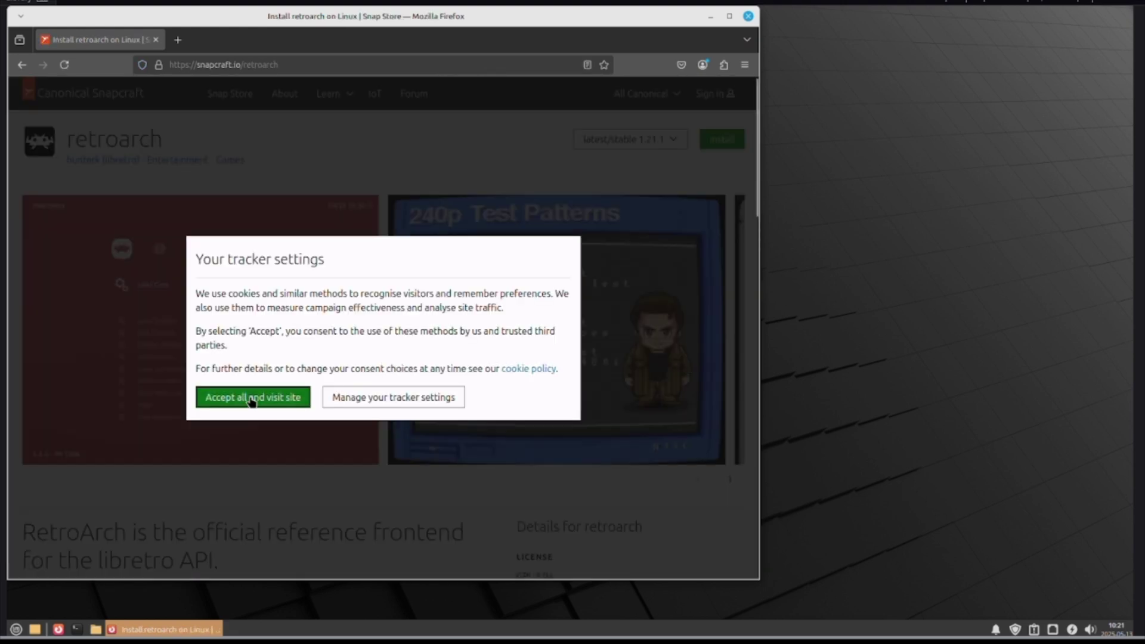
{"action": "left_click", "coordinate": [257, 395]}
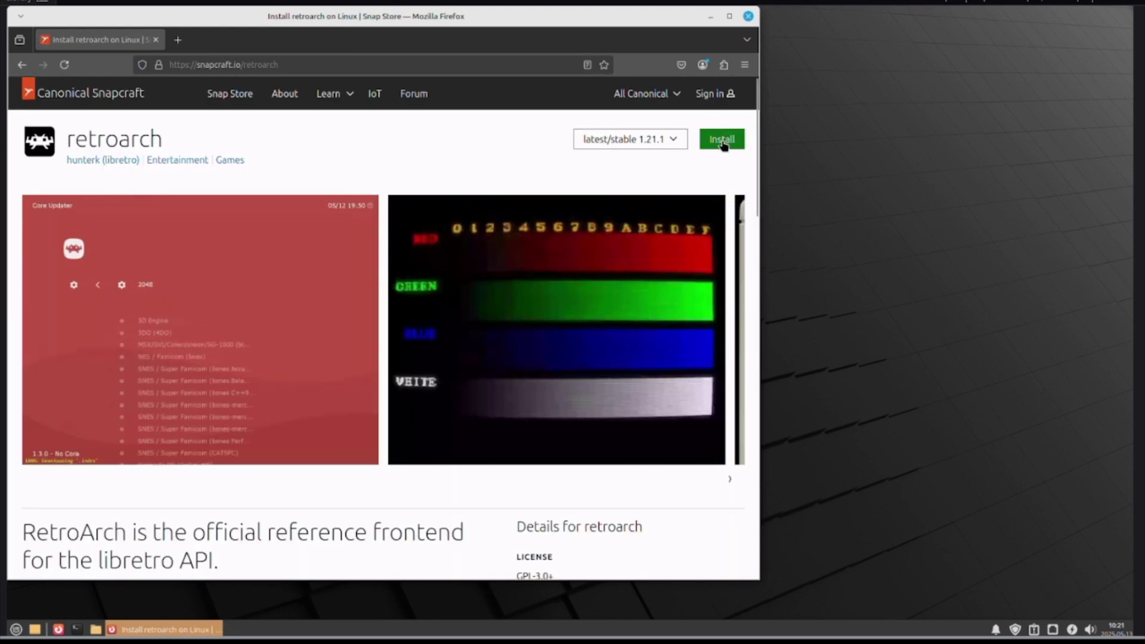
{"action": "left_click", "coordinate": [723, 142]}
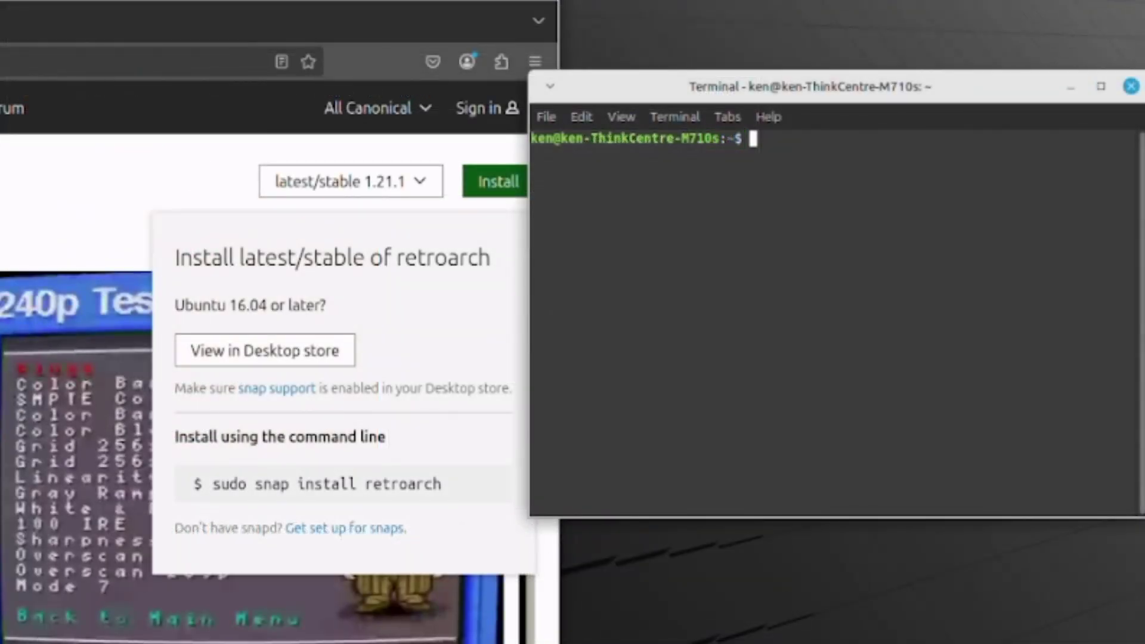
Try to install RetroArch in the terminal with "sudo snap install retroarch", entering the sudo account password
{"action": "type", "text": "sudo "}
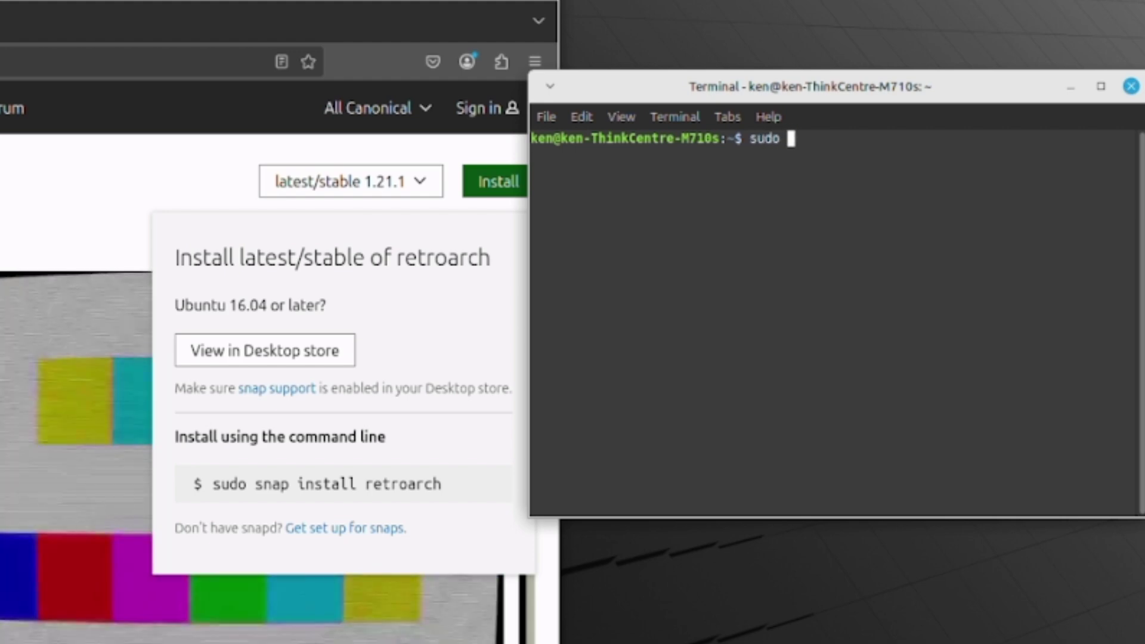
{"action": "type", "text": "snap i"}
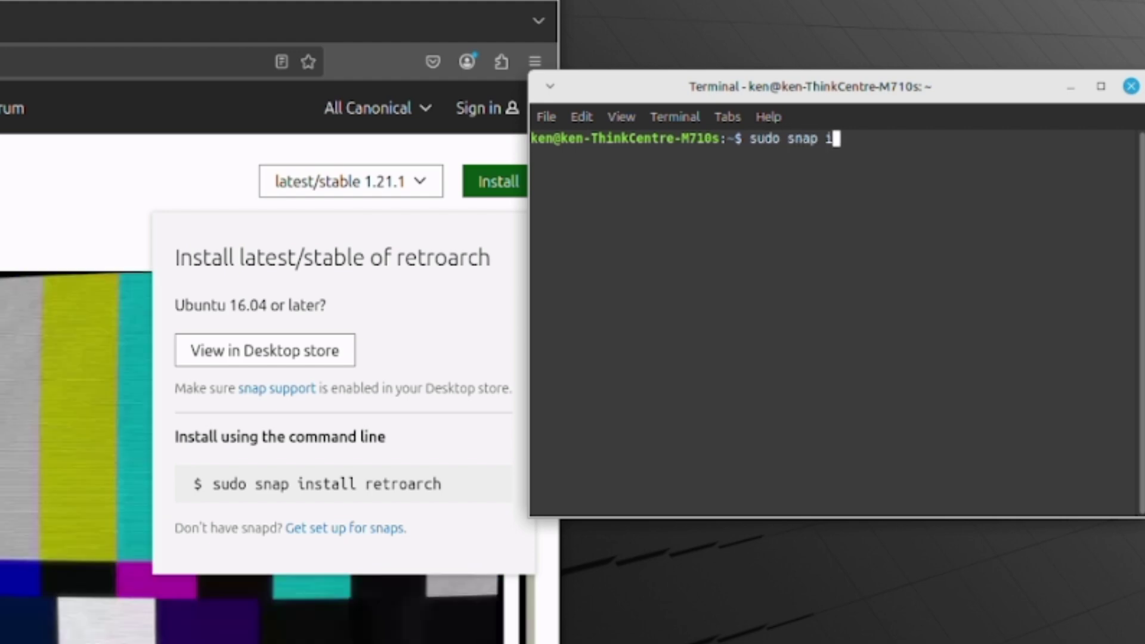
{"action": "type", "text": "nstall "}
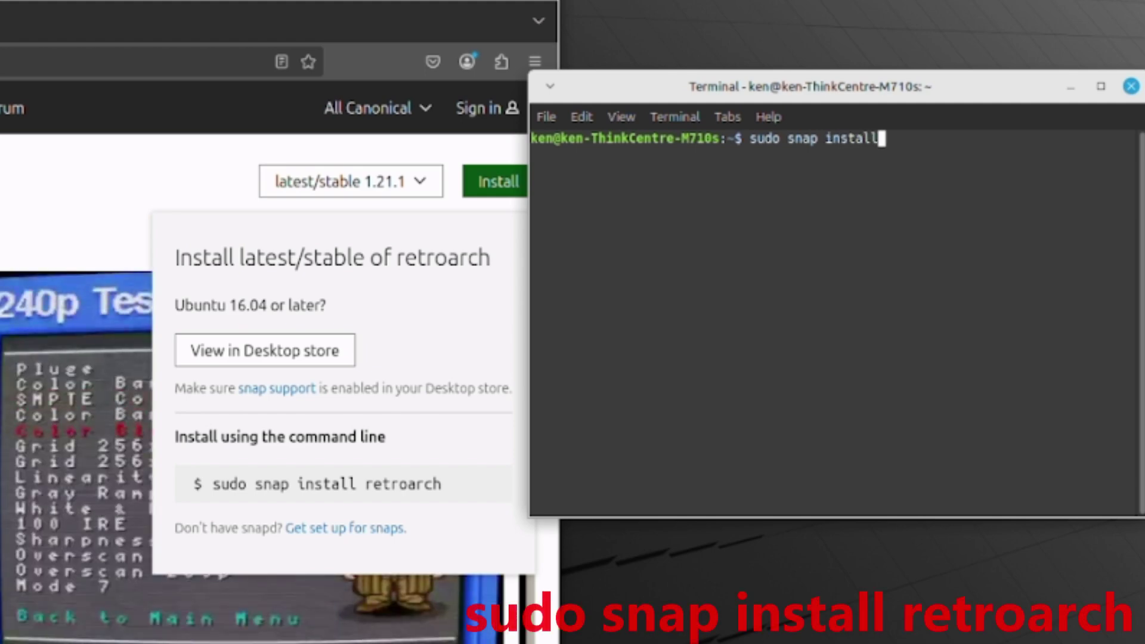
{"action": "type", "text": "retr"}
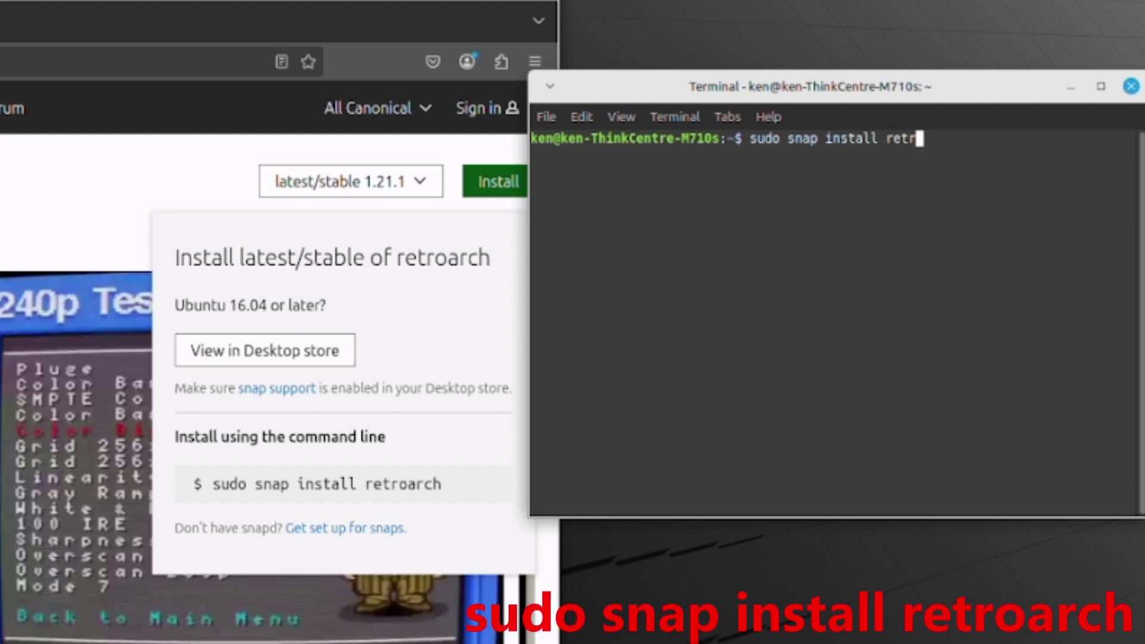
{"action": "type", "text": "oarch"}
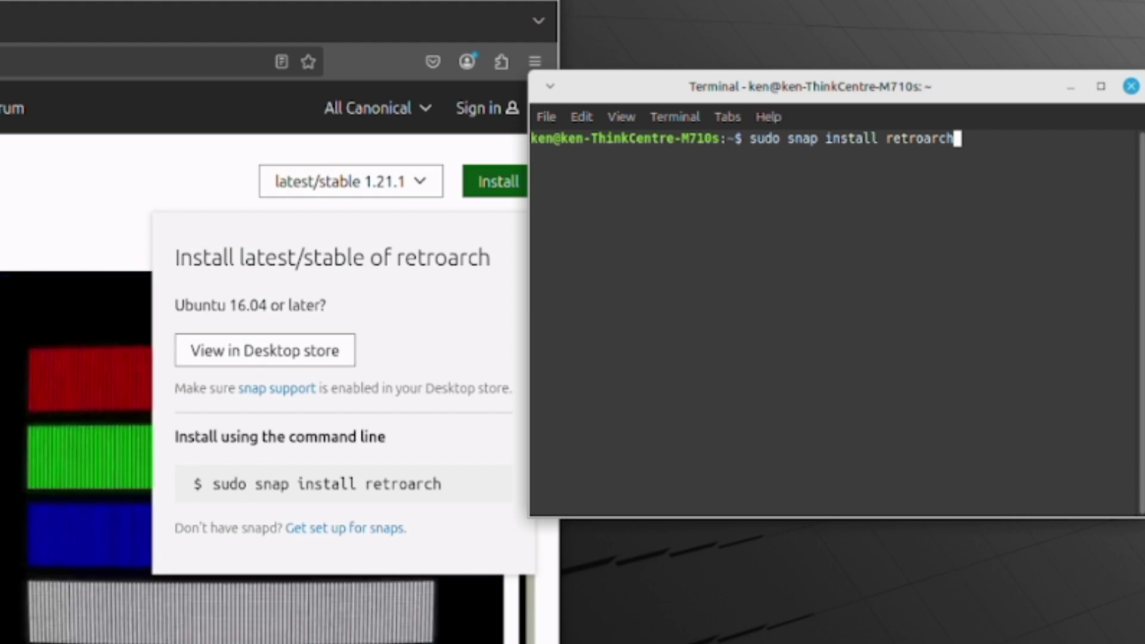
{"action": "key", "text": "Return"}
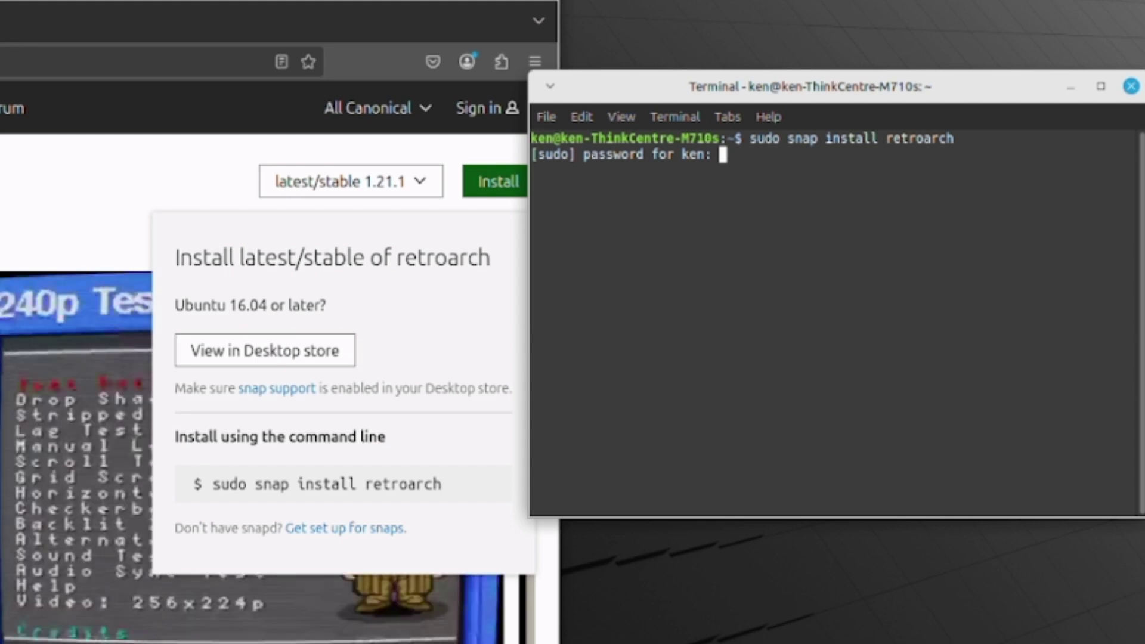
{"action": "type", "text": "********"}
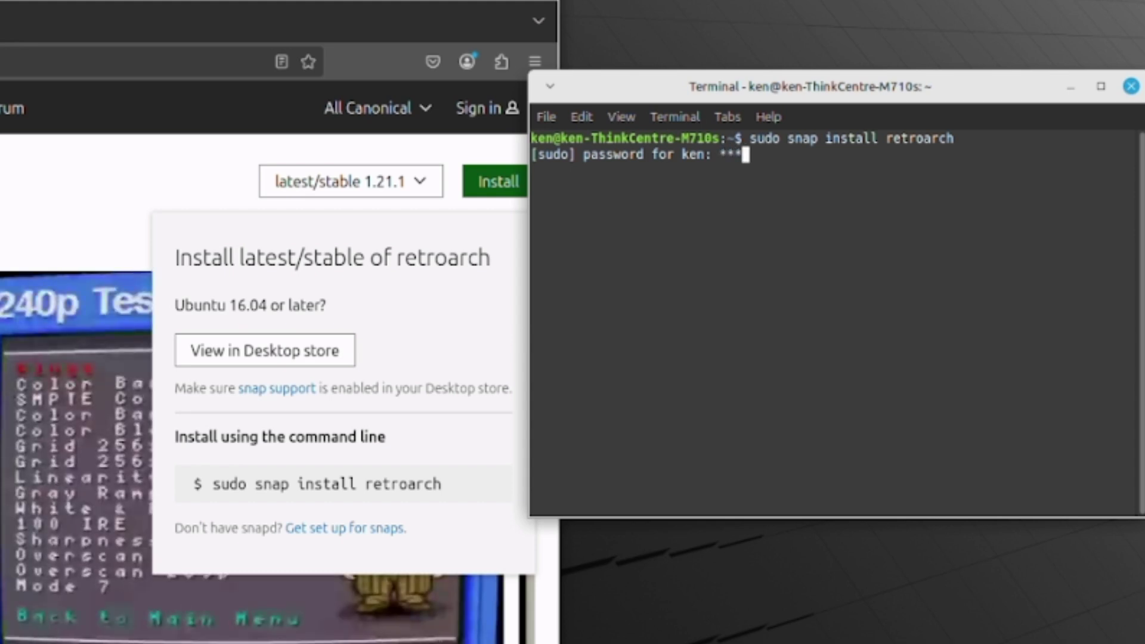
{"action": "type", "text": "****"}
{"action": "key", "text": "Return"}
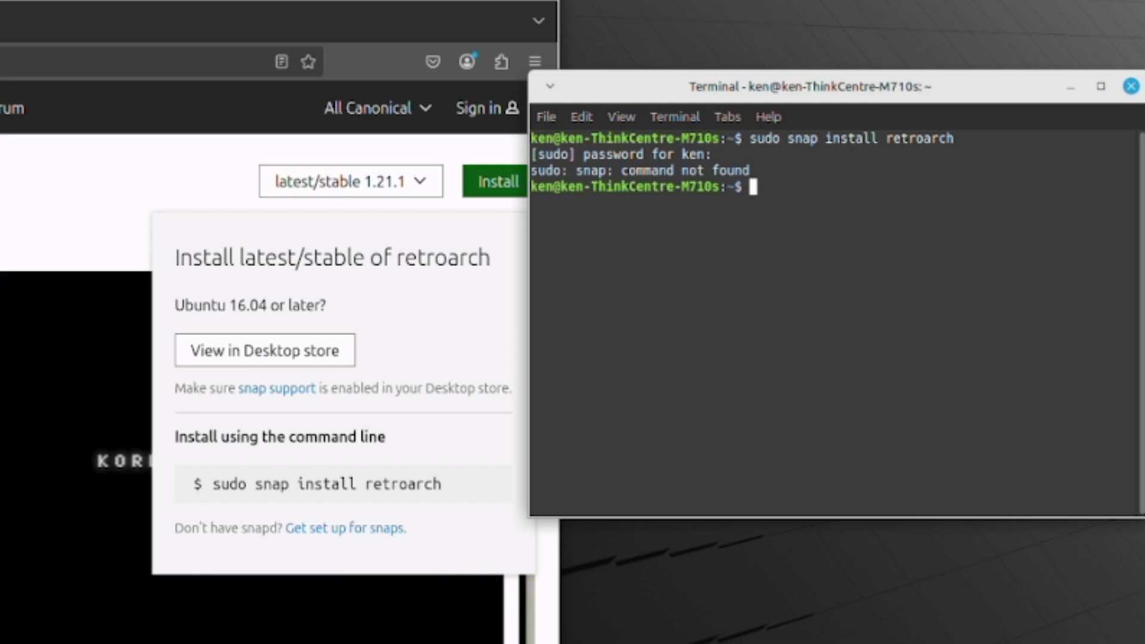
Try to install the Snap service with "sudo apt install snapd"
{"action": "type", "text": "sudo "}
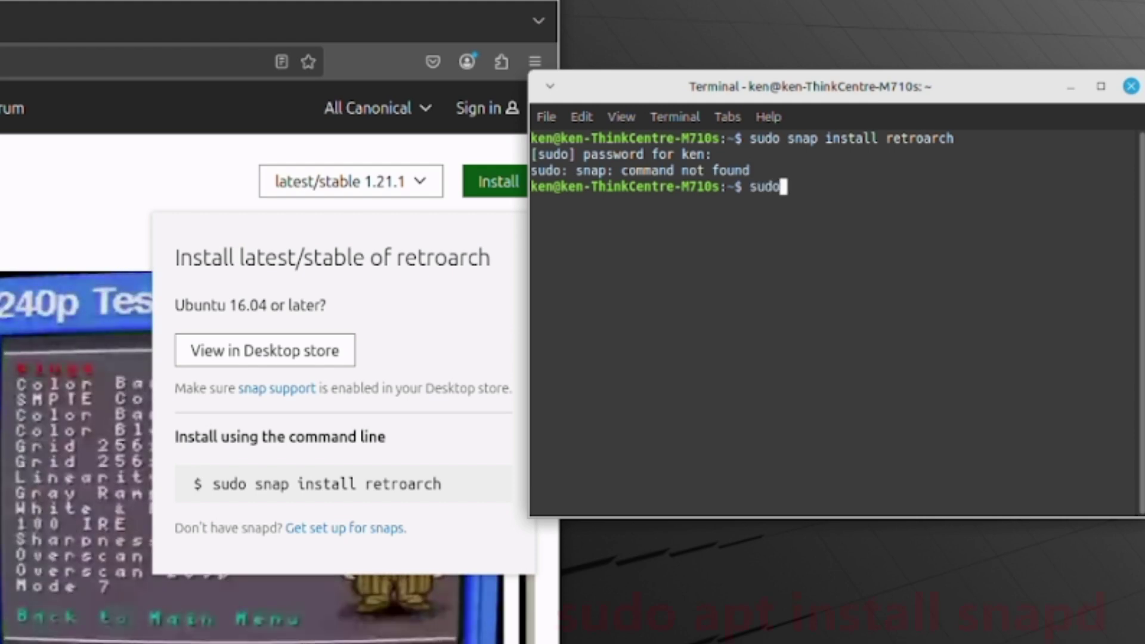
{"action": "type", "text": "apt insta"}
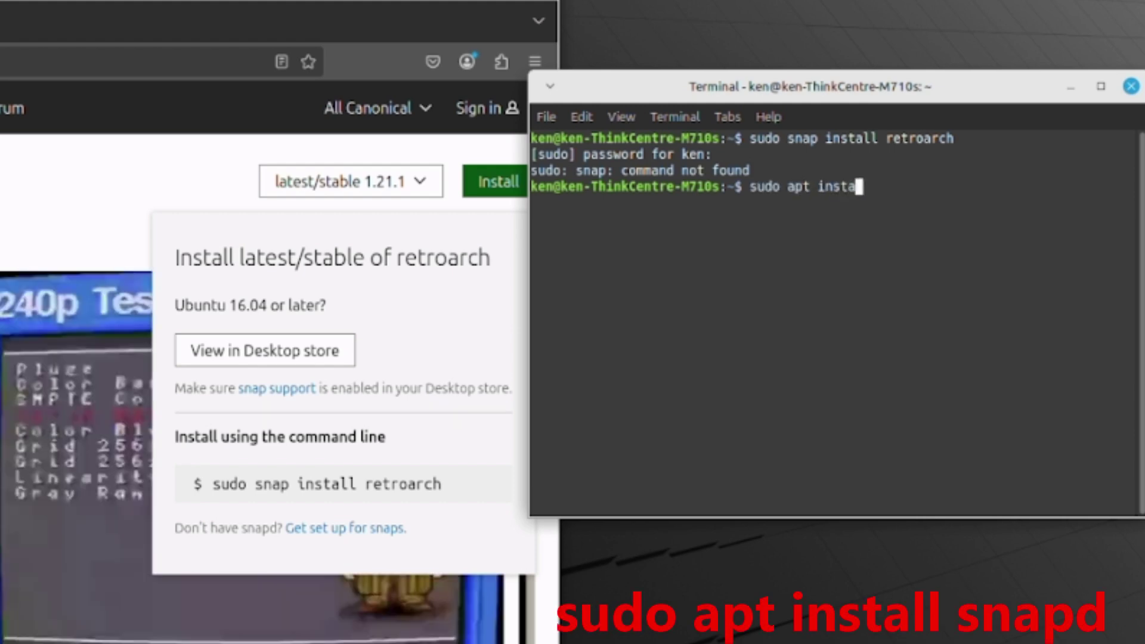
{"action": "type", "text": "ll snapd"}
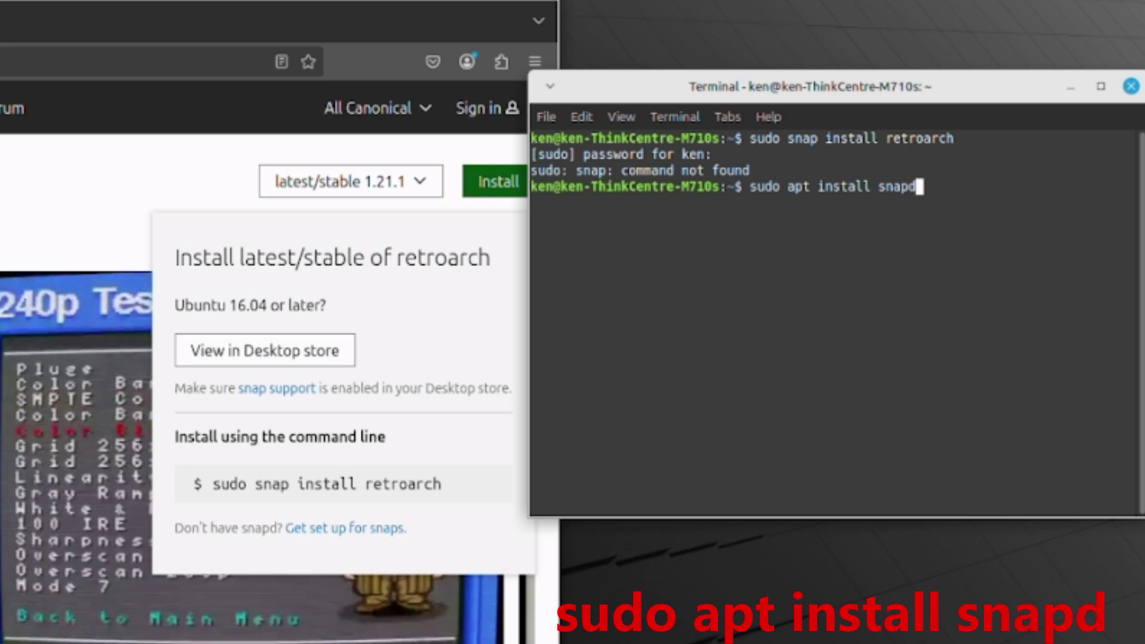
{"action": "key", "text": "Return"}
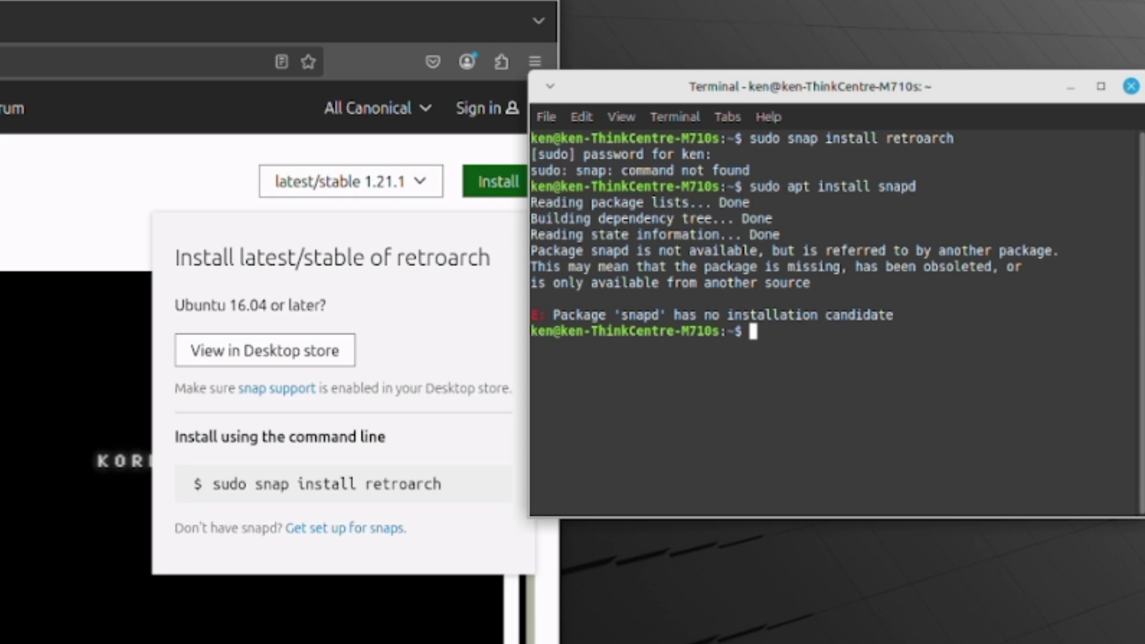
Remove the Snap block file with the command "sudo rm /etc/apt/preferences.d/nosnap.pref"
{"action": "type", "text": "sud"}
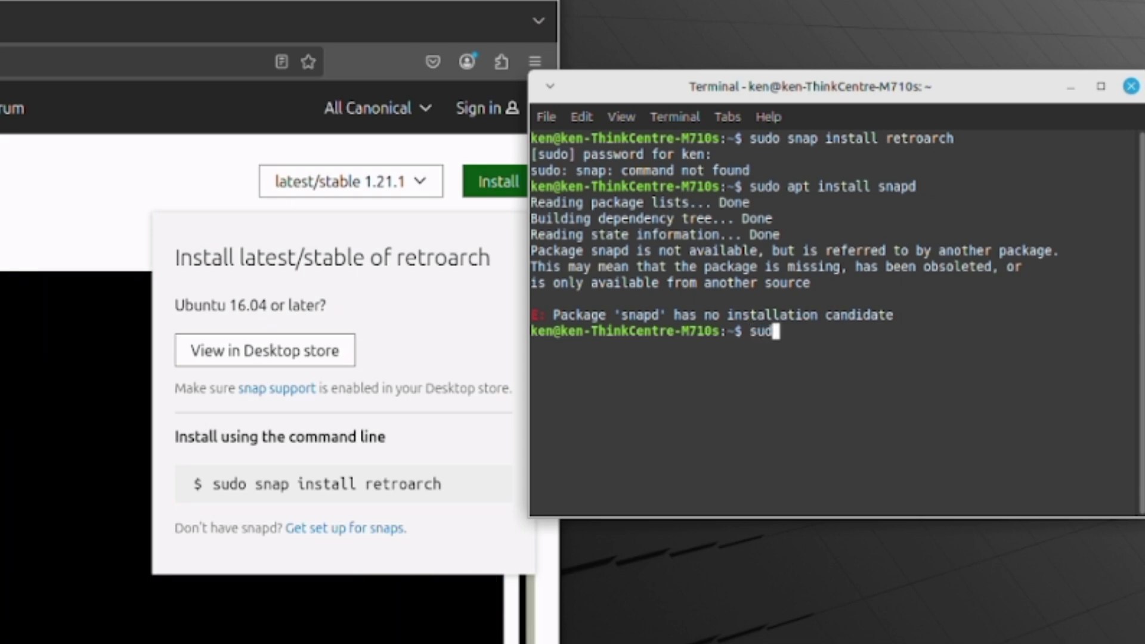
{"action": "type", "text": "o rm /etc/apt/"}
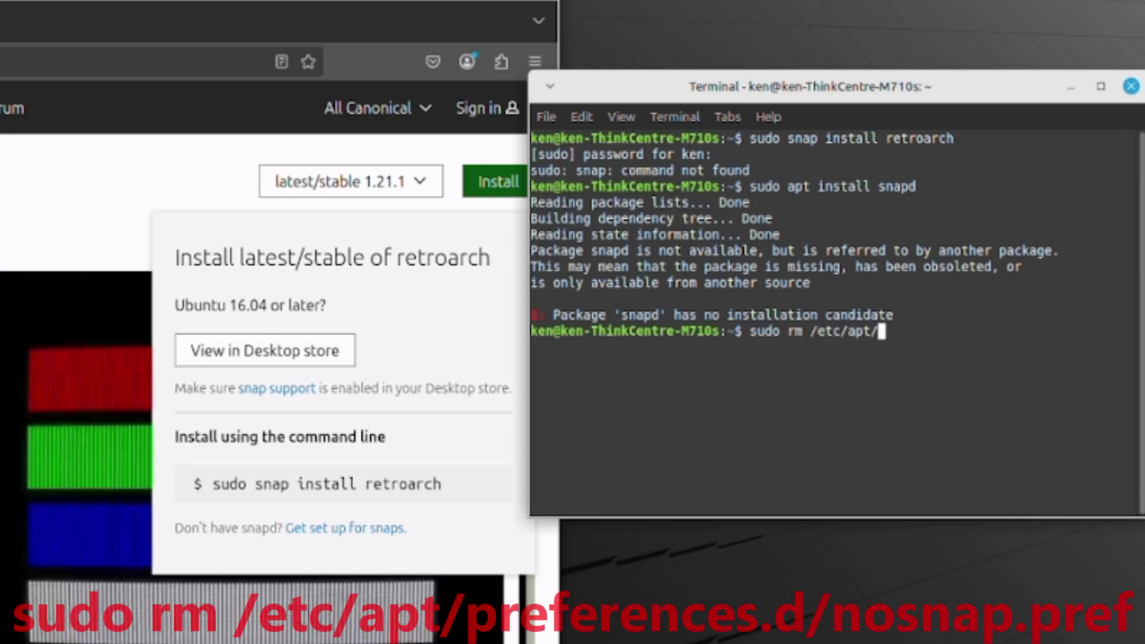
{"action": "type", "text": "prefereences.d/nosnap.pref"}
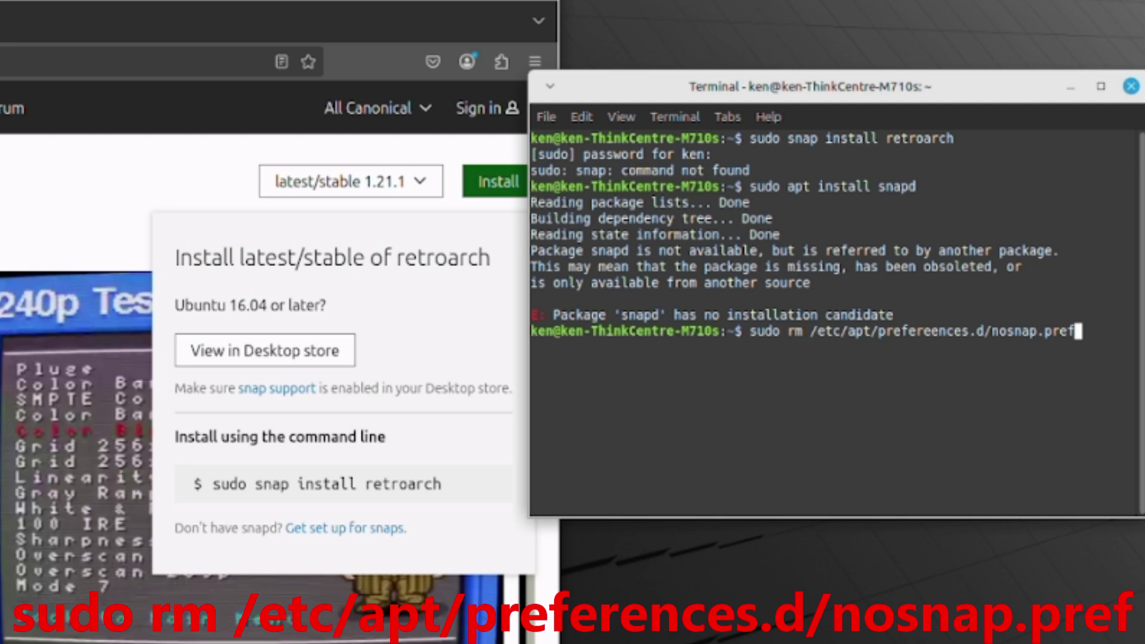
{"action": "key", "text": "Left"}
{"action": "key", "text": "Left"}
{"action": "key", "text": "Left"}
{"action": "key", "text": "Left"}
{"action": "key", "text": "Left"}
{"action": "key", "text": "Left"}
{"action": "key", "text": "Left"}
{"action": "key", "text": "Left"}
{"action": "key", "text": "Left"}
{"action": "key", "text": "Left"}
{"action": "key", "text": "Left"}
{"action": "key", "text": "Left"}
{"action": "key", "text": "Left"}
{"action": "key", "text": "Left"}
{"action": "key", "text": "Left"}
{"action": "key", "text": "Left"}
{"action": "key", "text": "Left"}
{"action": "key", "text": "Left"}
{"action": "key", "text": "Left"}
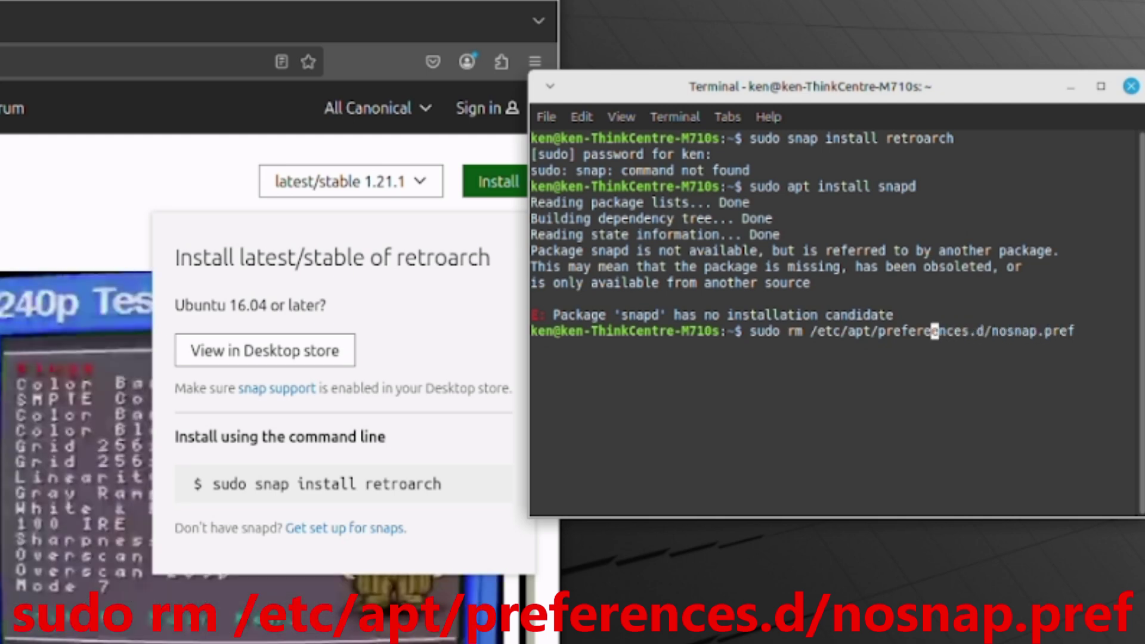
{"action": "key", "text": "BackSpace"}
{"action": "key", "text": "Right"}
{"action": "key", "text": "Right"}
{"action": "key", "text": "Right"}
{"action": "key", "text": "Right"}
{"action": "key", "text": "Right"}
{"action": "key", "text": "Right"}
{"action": "key", "text": "Right"}
{"action": "key", "text": "Right"}
{"action": "key", "text": "Right"}
{"action": "key", "text": "Right"}
{"action": "key", "text": "Right"}
{"action": "key", "text": "Right"}
{"action": "key", "text": "Right"}
{"action": "key", "text": "Right"}
{"action": "key", "text": "Right"}
{"action": "key", "text": "Right"}
{"action": "key", "text": "Right"}
{"action": "key", "text": "Right"}
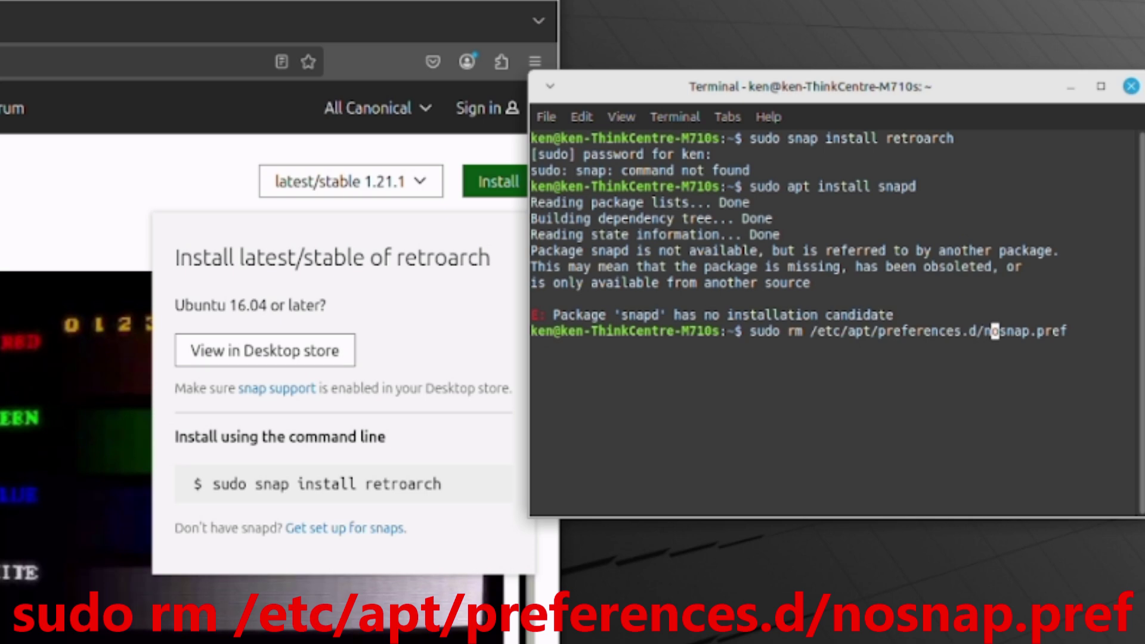
{"action": "key", "text": "Right"}
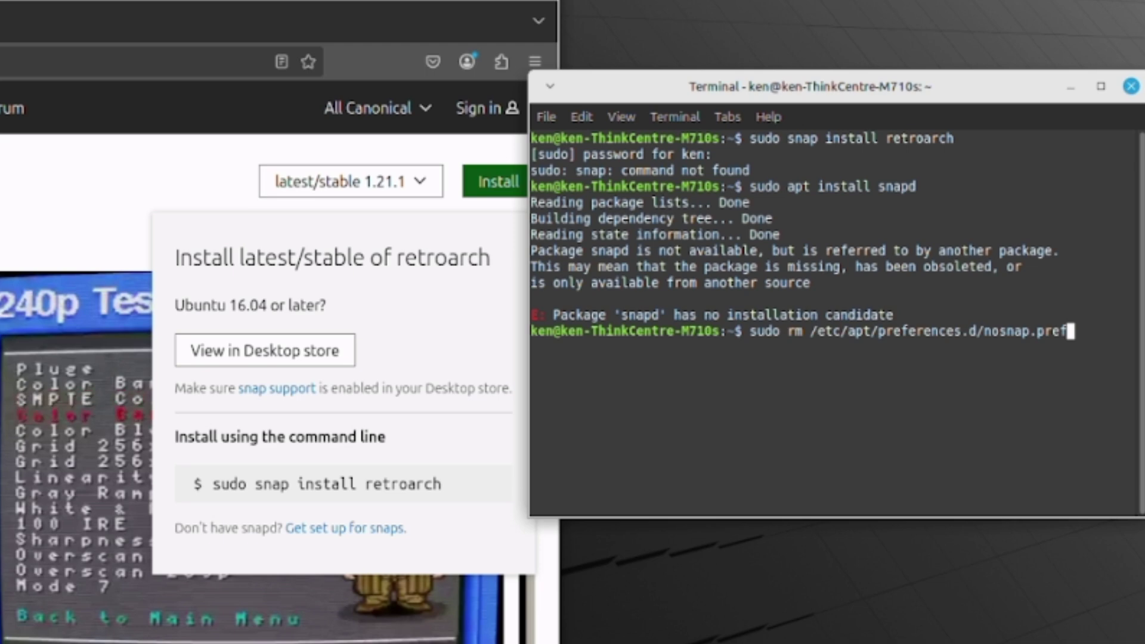
{"action": "key", "text": "Return"}
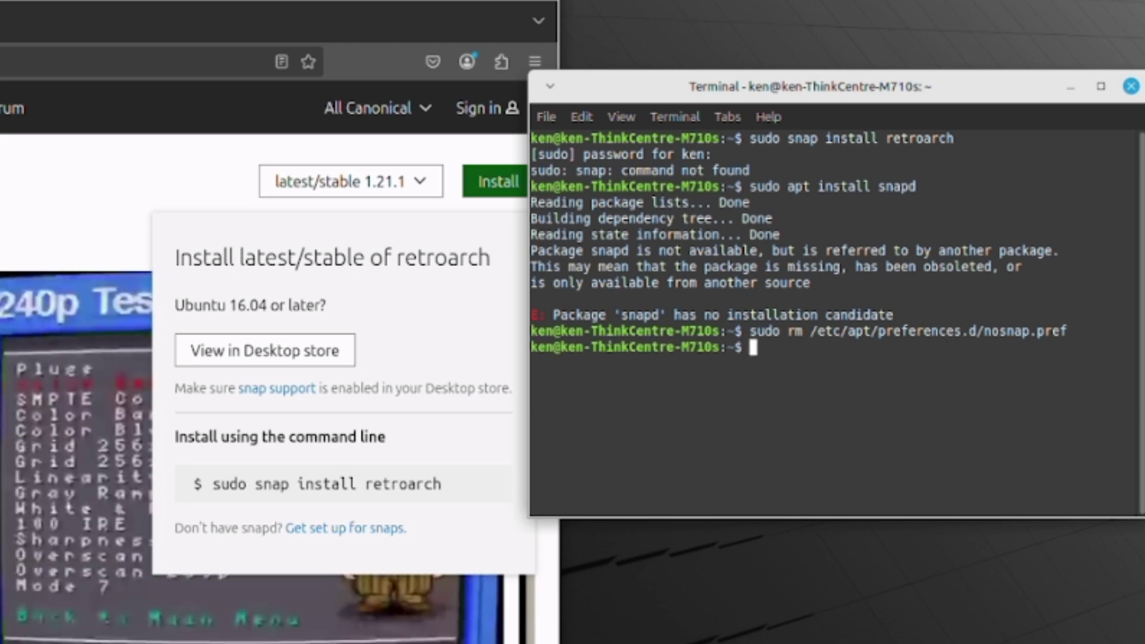
Refresh the package lists with "sudo apt update"
{"action": "type", "text": "sudo"}
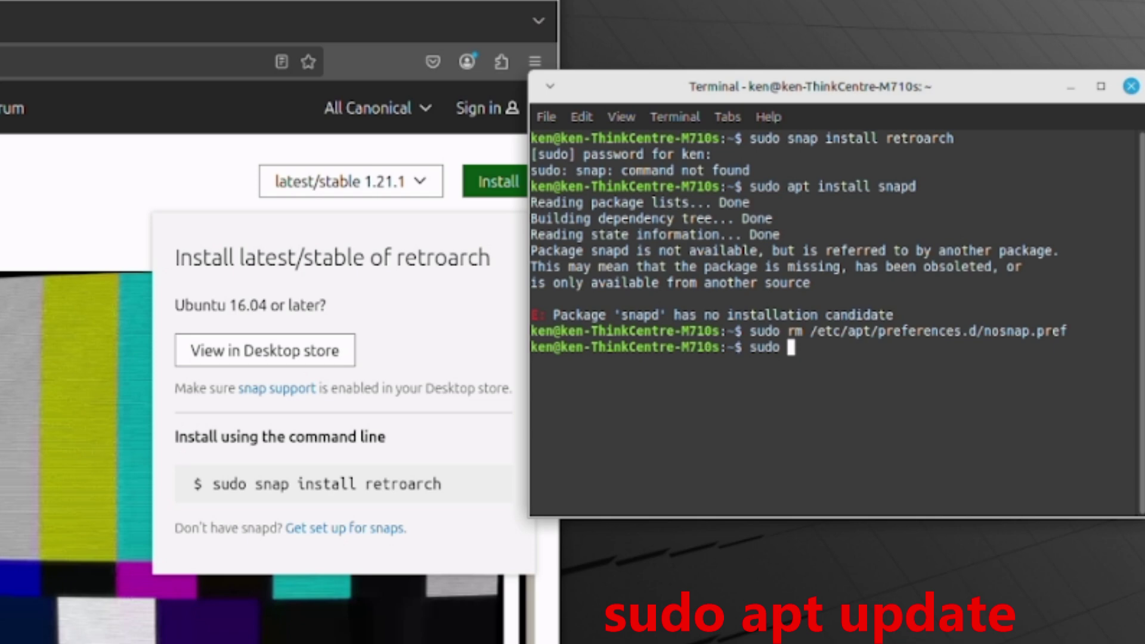
{"action": "type", "text": " apt"}
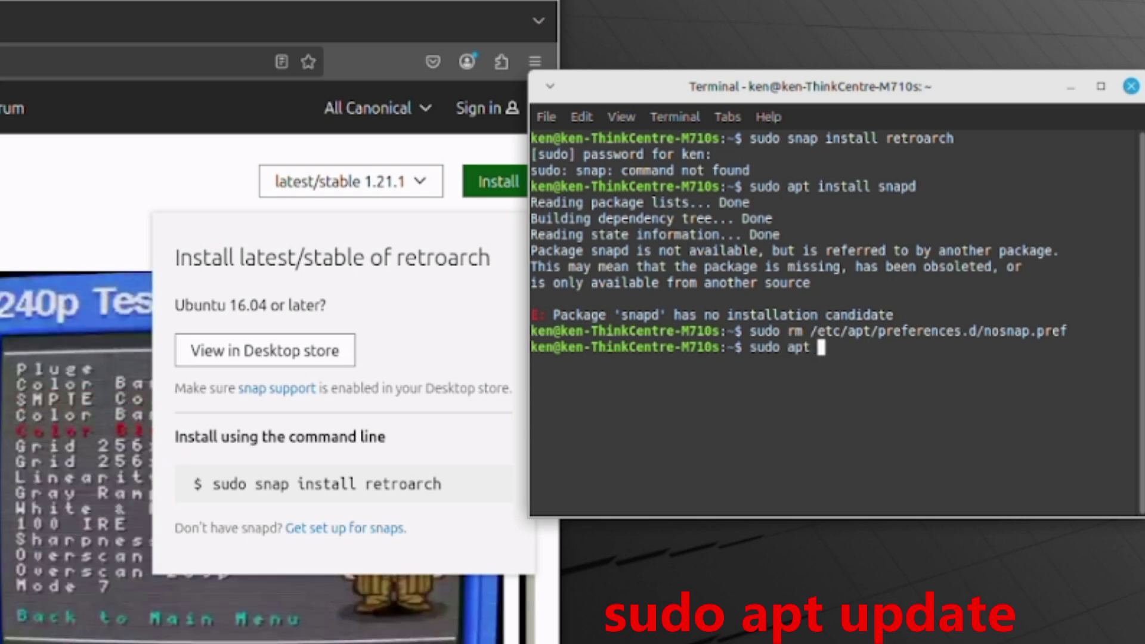
{"action": "type", "text": " update"}
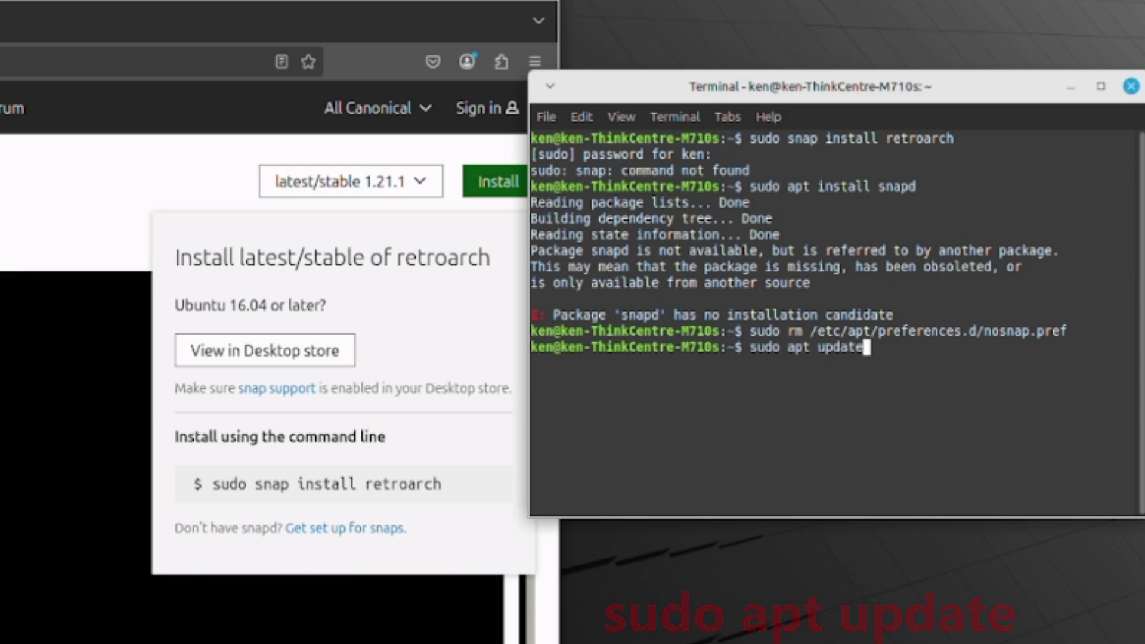
{"action": "key", "text": "Return"}
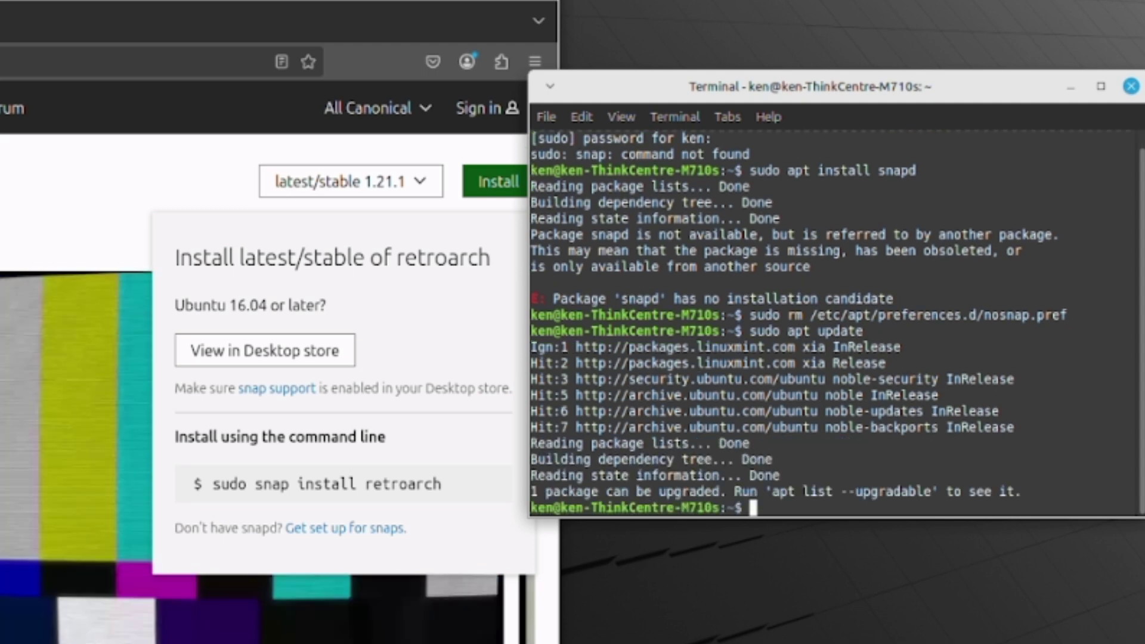
Install the Snap service with the command "sudo apt install snapd"
{"action": "type", "text": "sudo apt "}
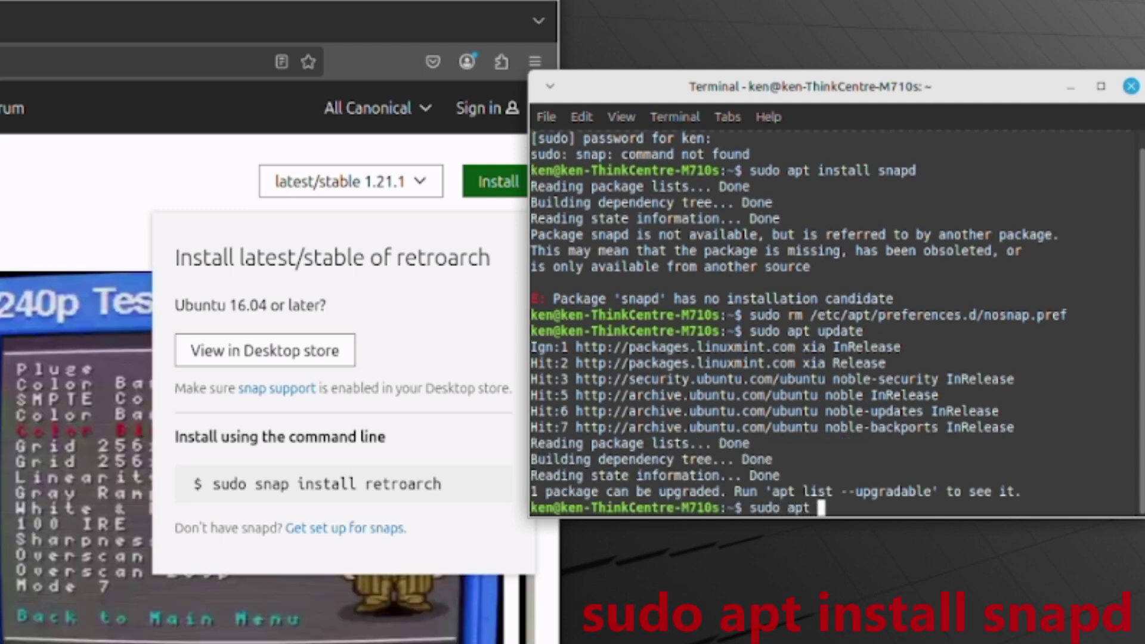
{"action": "type", "text": "install sa"}
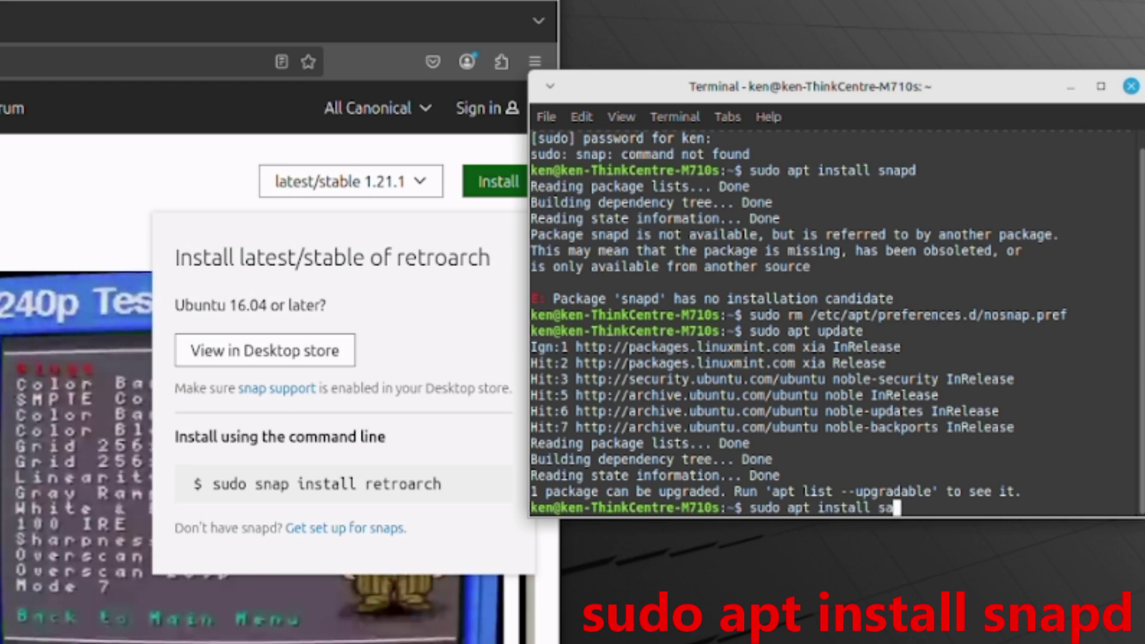
{"action": "key", "text": "BackSpace"}
{"action": "type", "text": "napd"}
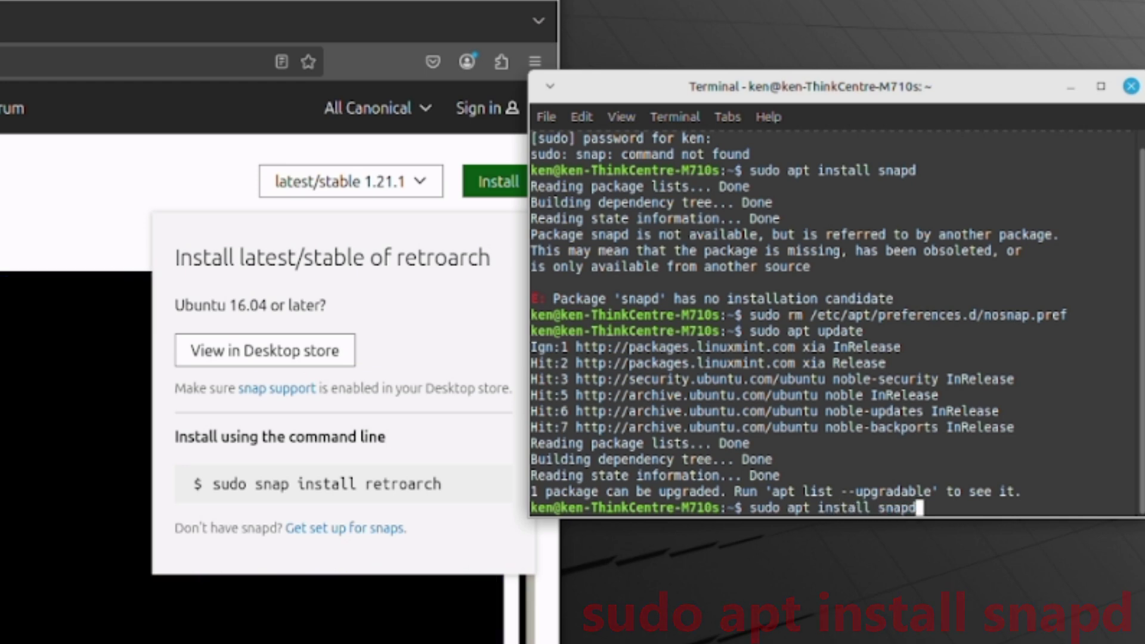
{"action": "key", "text": "Return"}
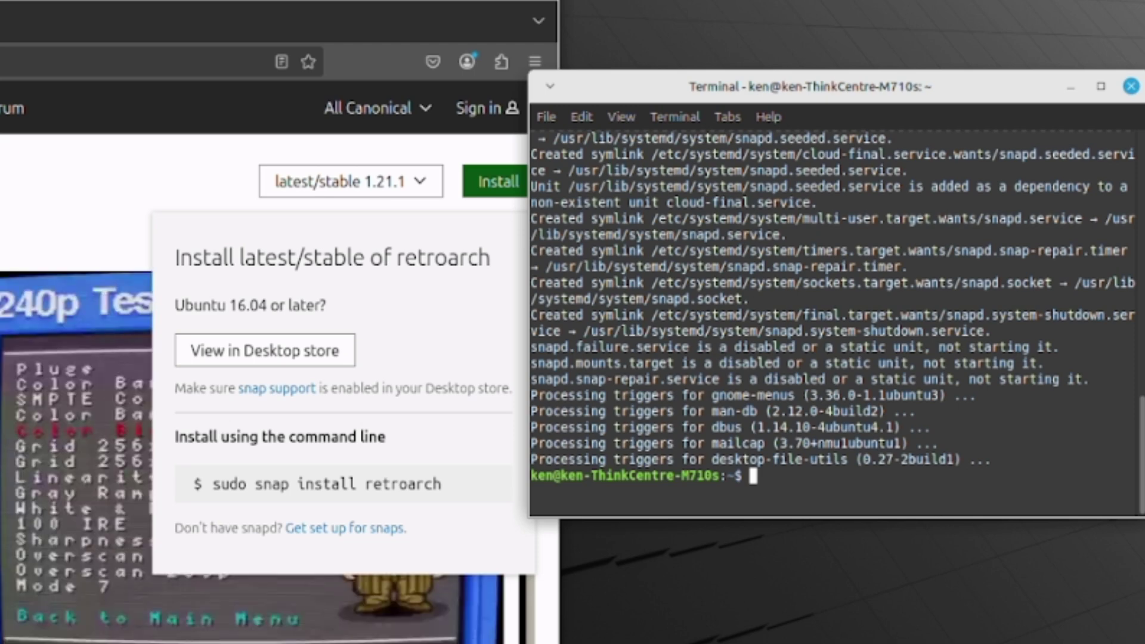
Install RetroArch from the Snap store with the command "sudo snap install retroarch"
{"action": "type", "text": "sudo "}
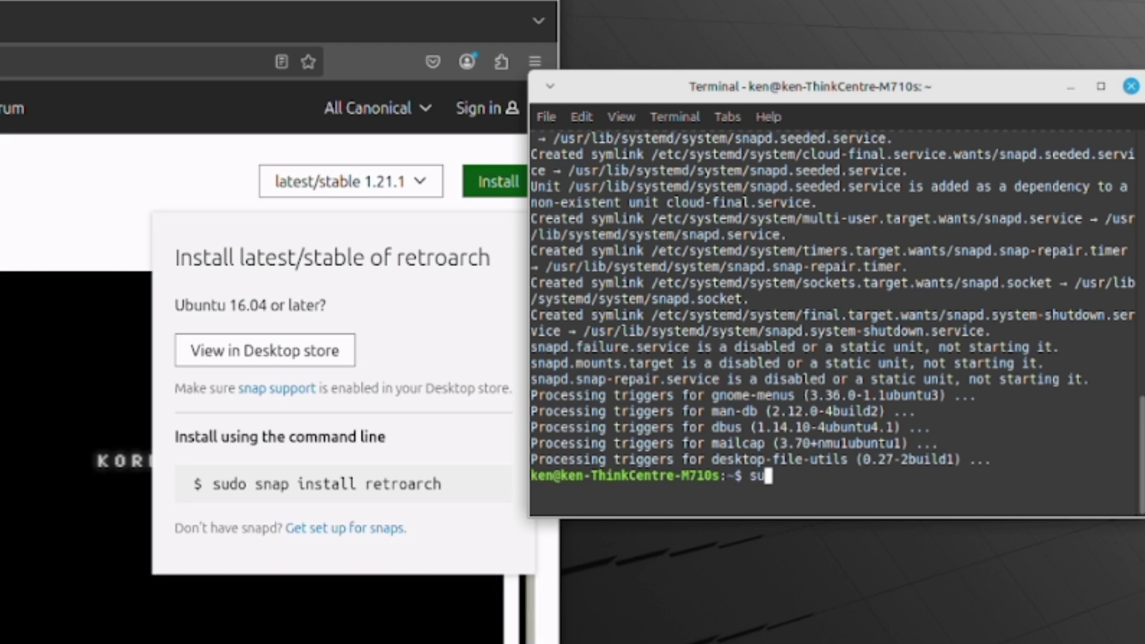
{"action": "type", "text": "snap i"}
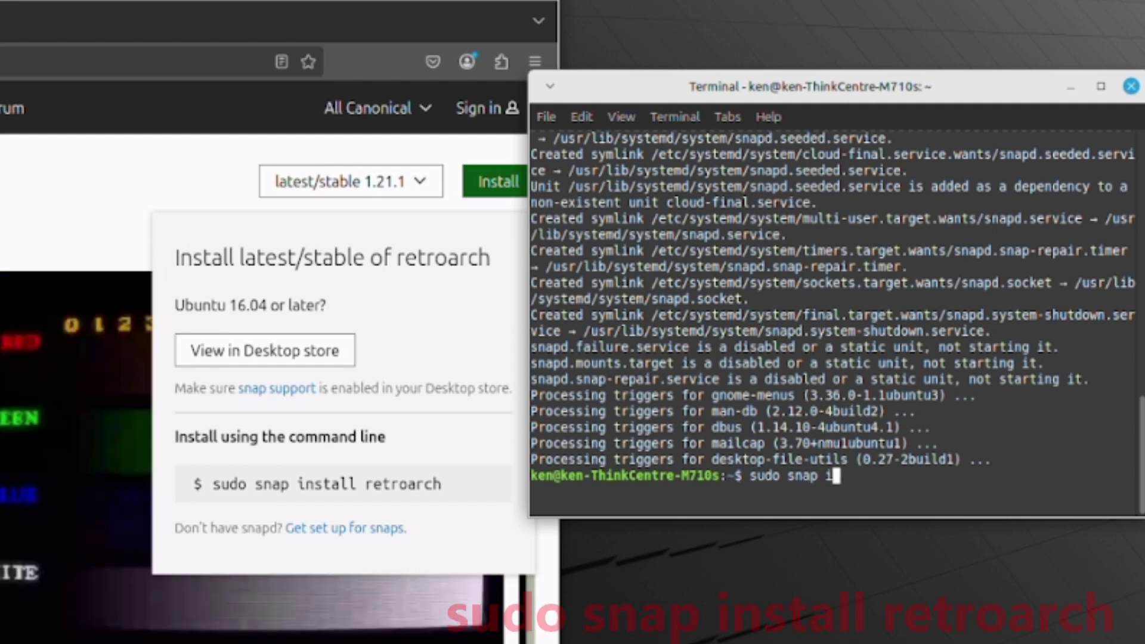
{"action": "type", "text": "nstall retroarch"}
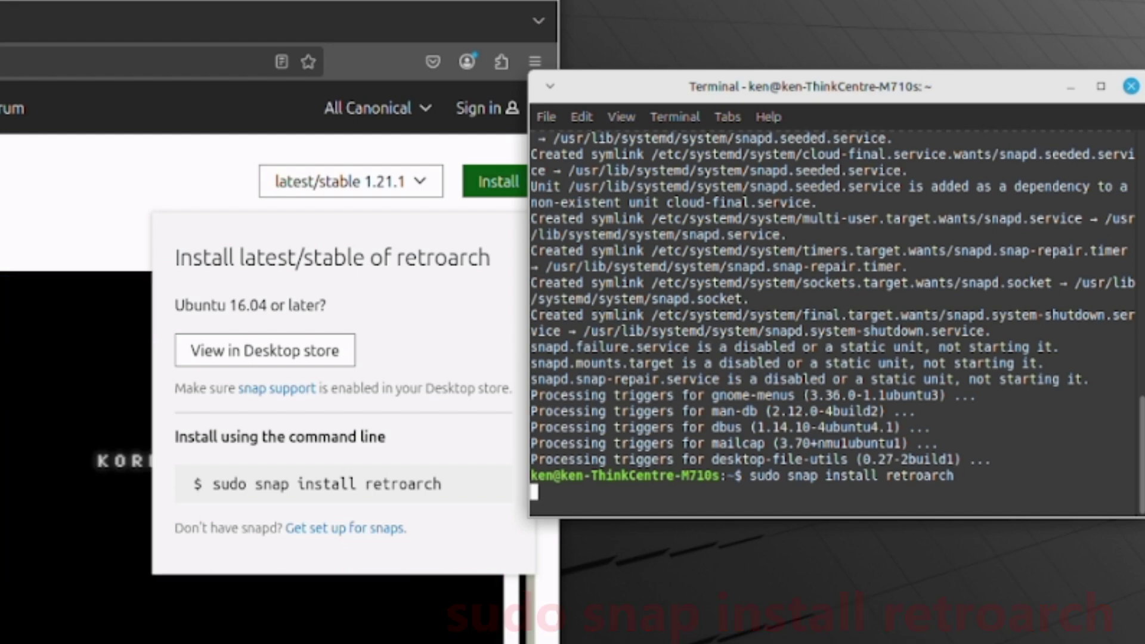
{"action": "key", "text": "Return"}
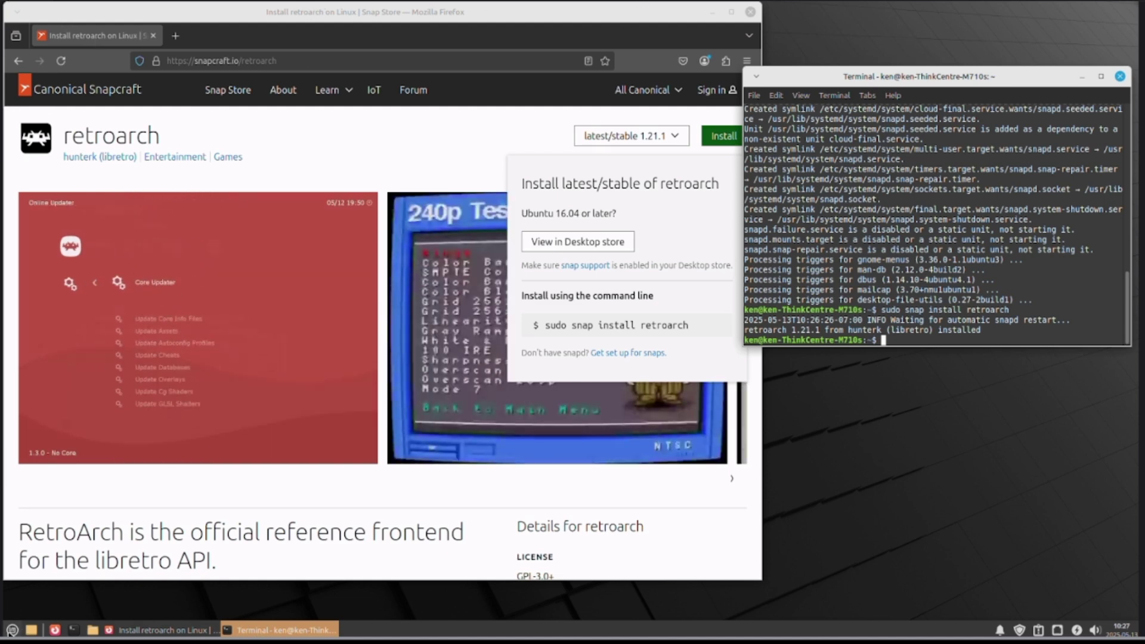
Search the installed applications for "retroarch", run it, and move its window higher on the screen
{"action": "left_click", "coordinate": [12, 629]}
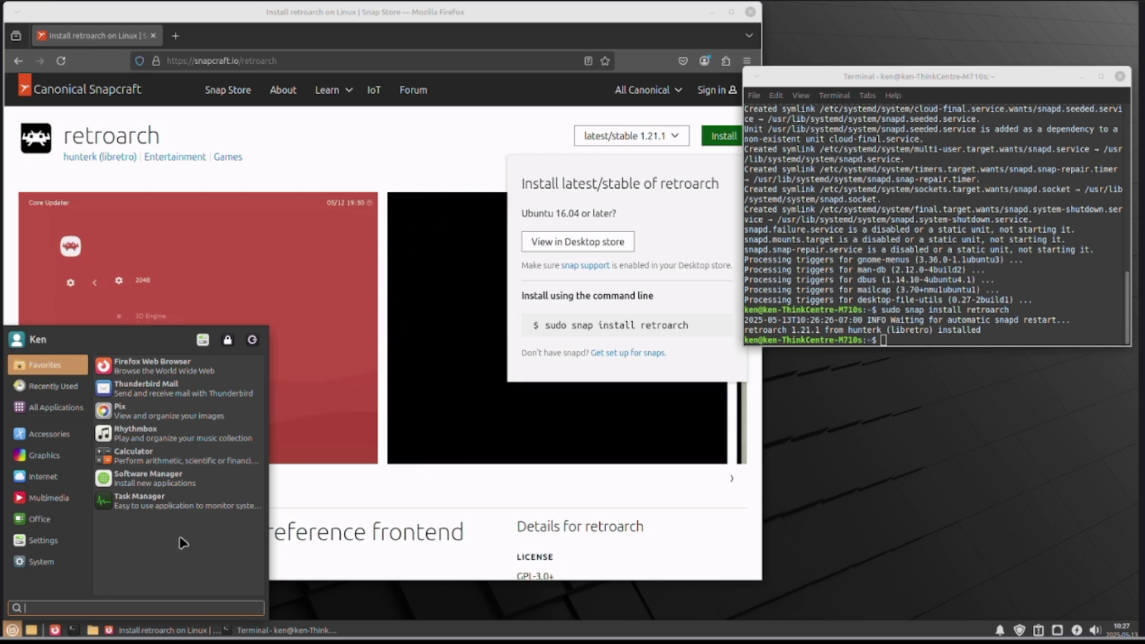
{"action": "type", "text": "ret"}
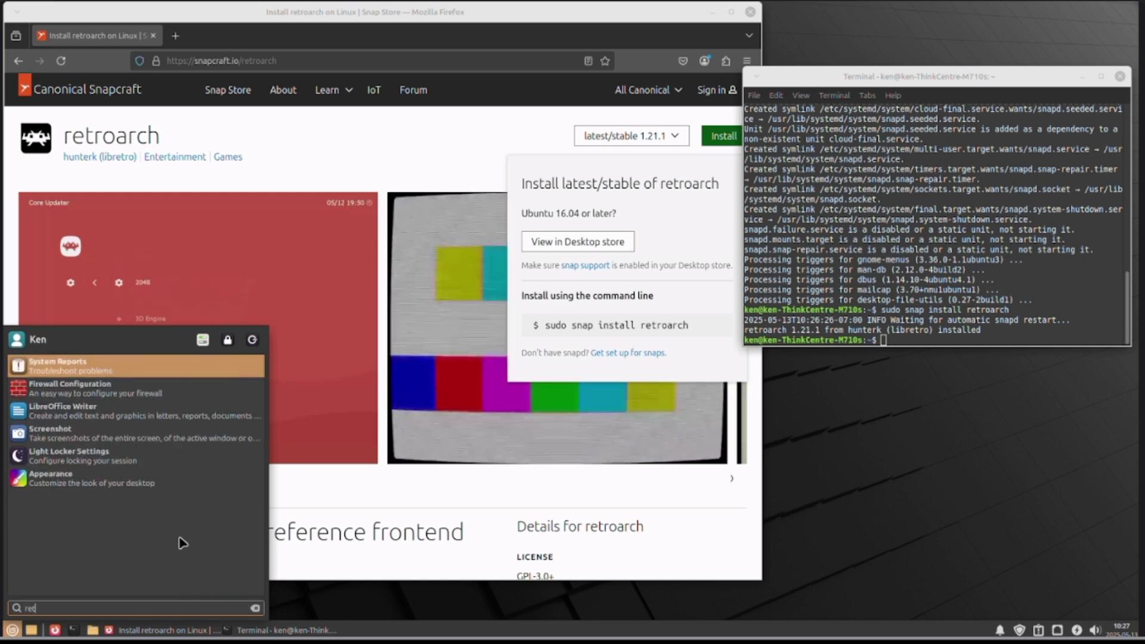
{"action": "type", "text": "roarch"}
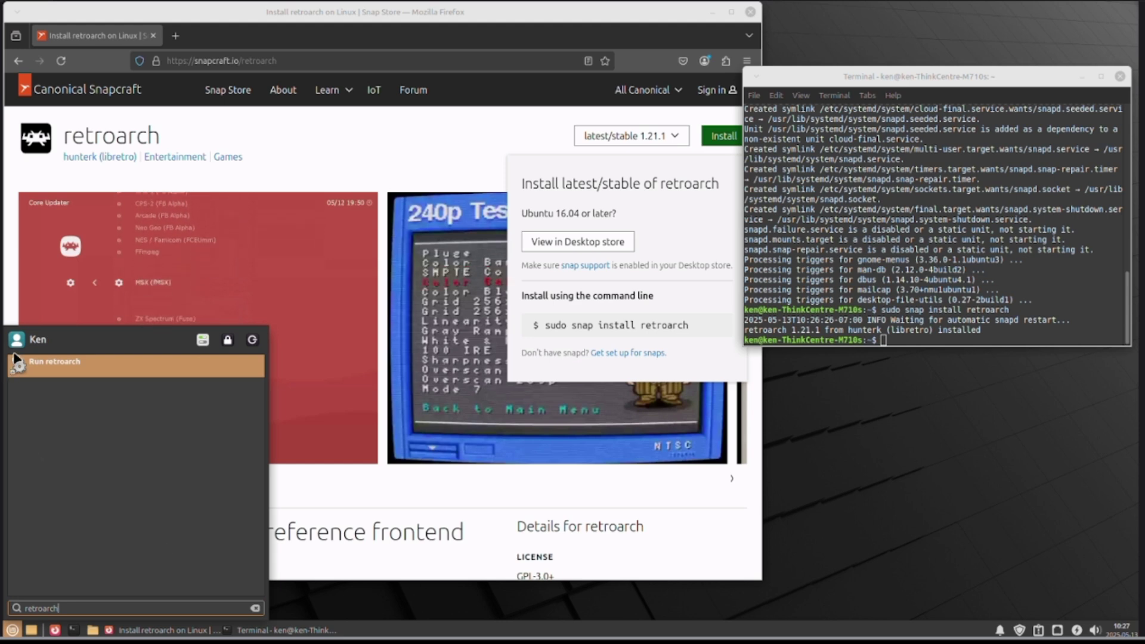
{"action": "left_click", "coordinate": [37, 370]}
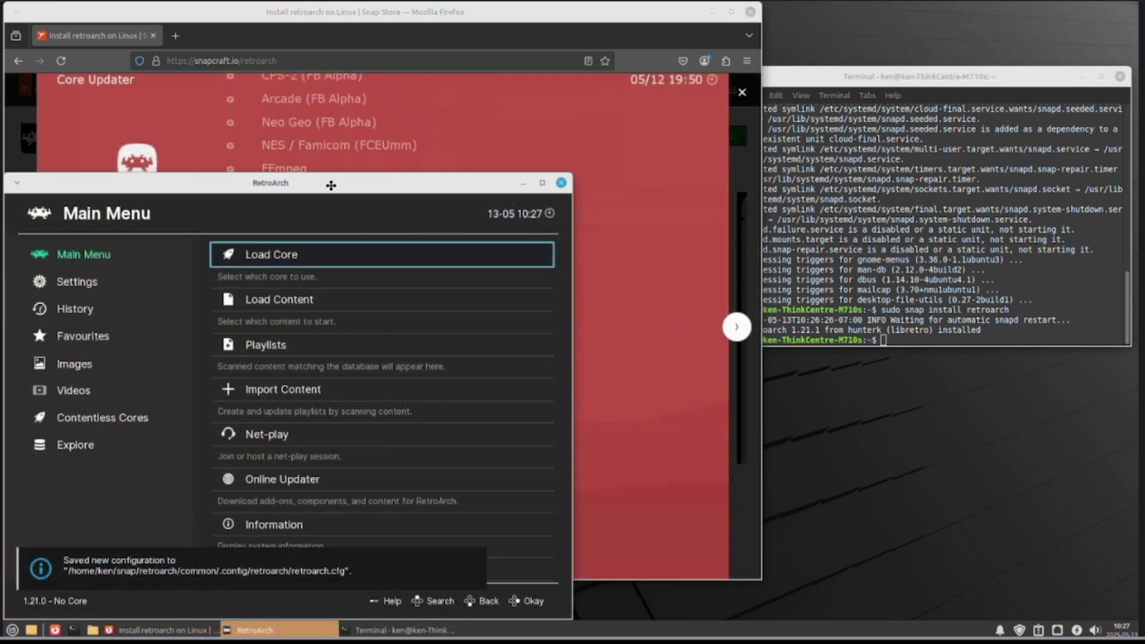
{"action": "left_click_drag", "start_coordinate": [330, 185], "coordinate": [444, 63]}
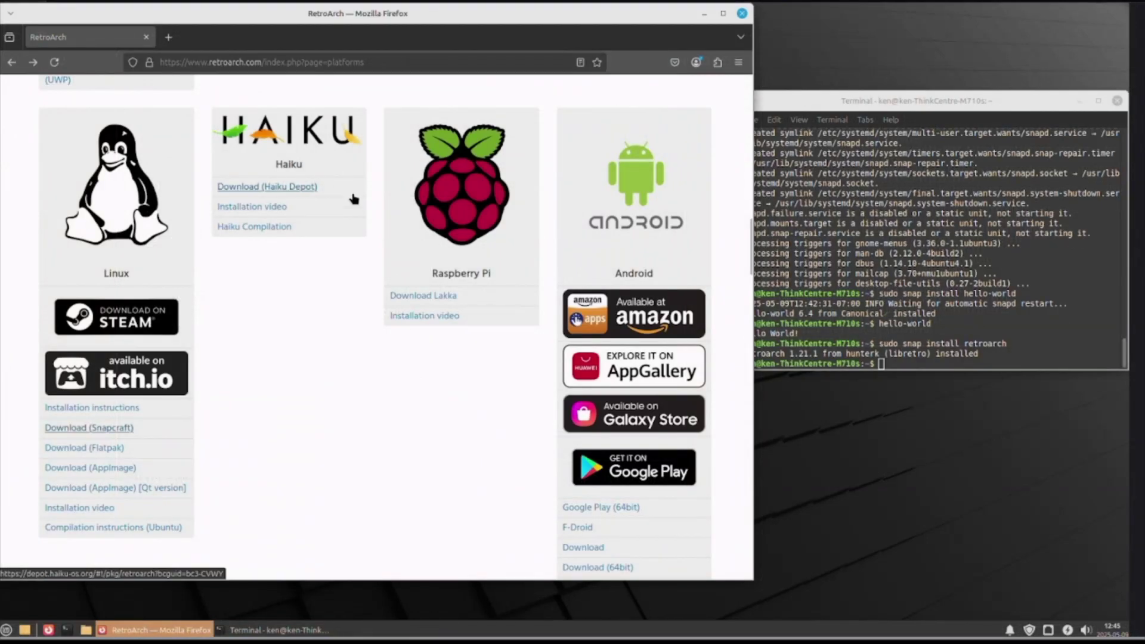
Download the Linux Flatpak version from the RetroArch website and open a terminal in the Downloads folder, placed clear of the file manager
{"action": "left_click", "coordinate": [100, 451]}
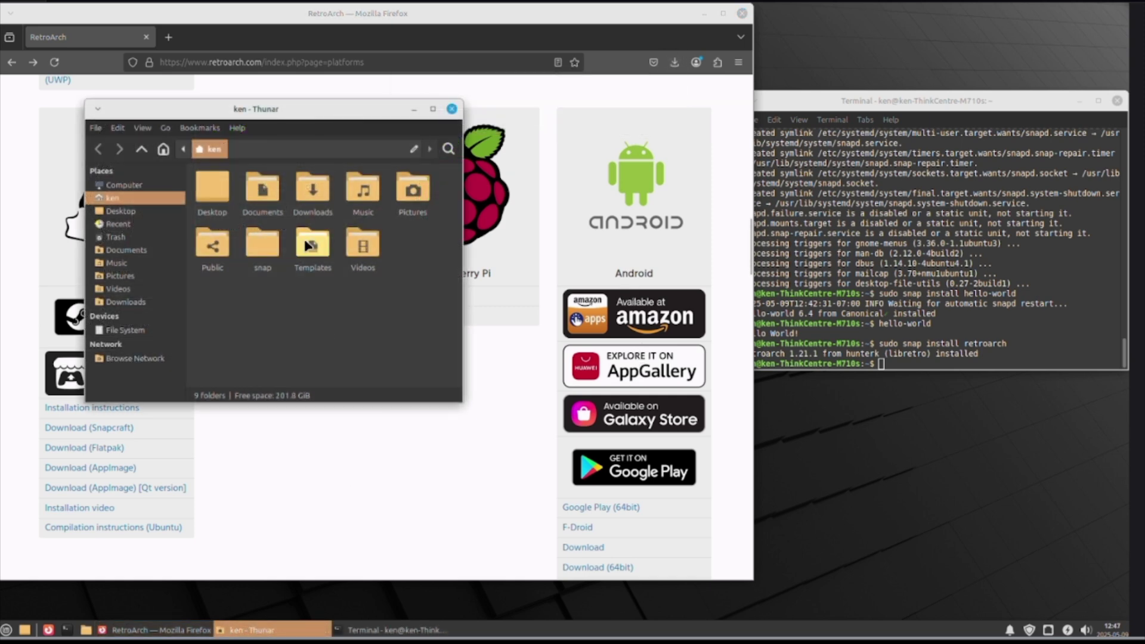
{"action": "double_click", "coordinate": [311, 192]}
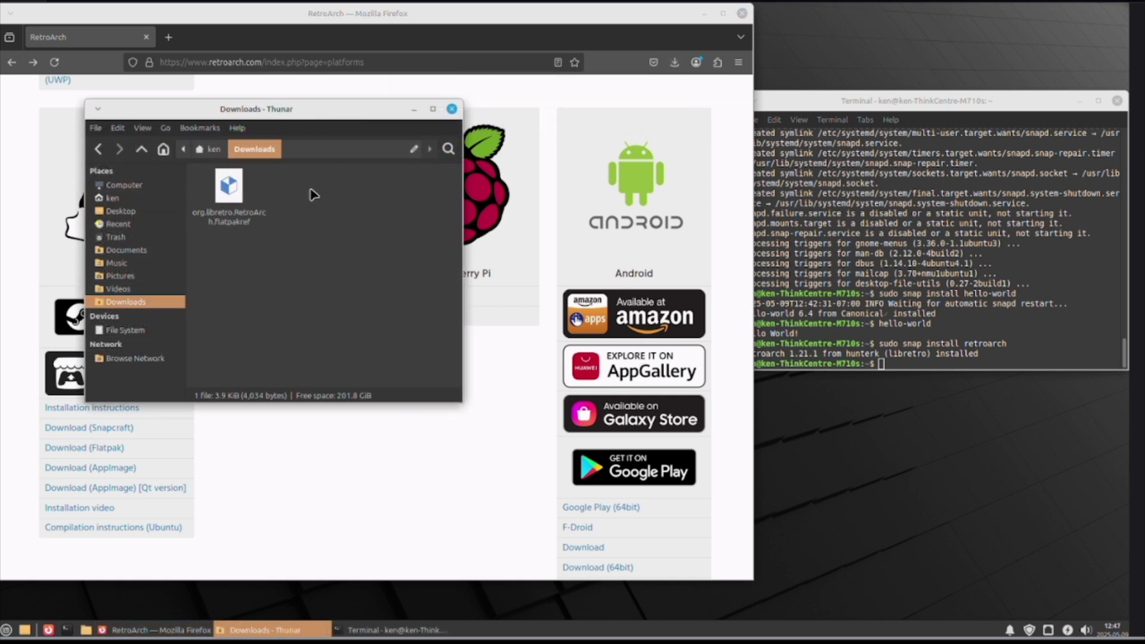
{"action": "right_click", "coordinate": [257, 151]}
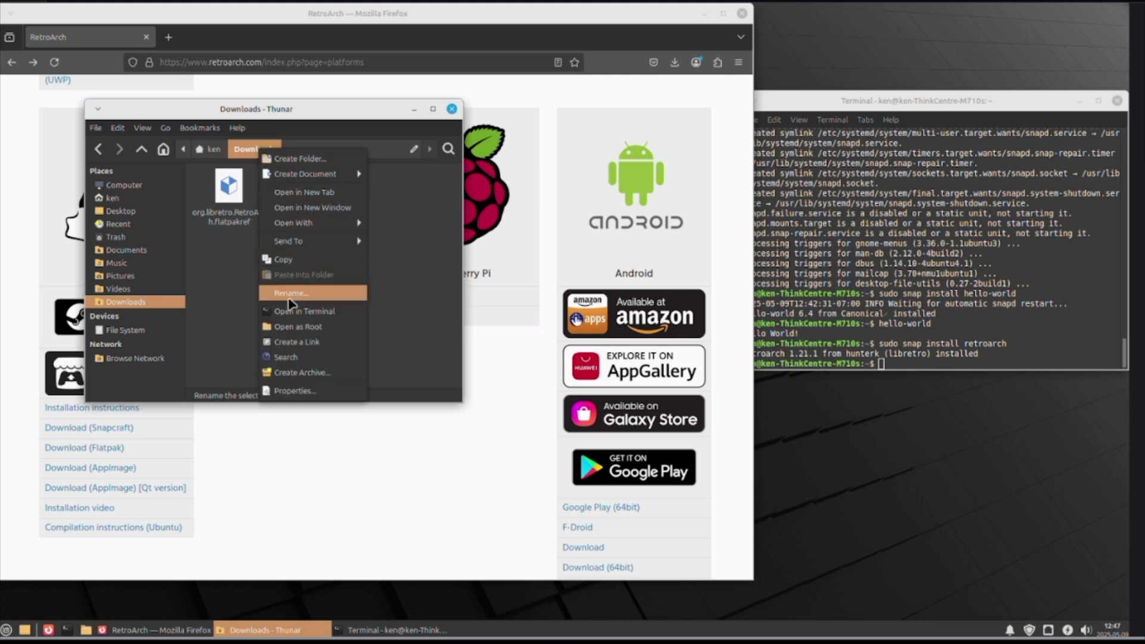
{"action": "left_click", "coordinate": [301, 317]}
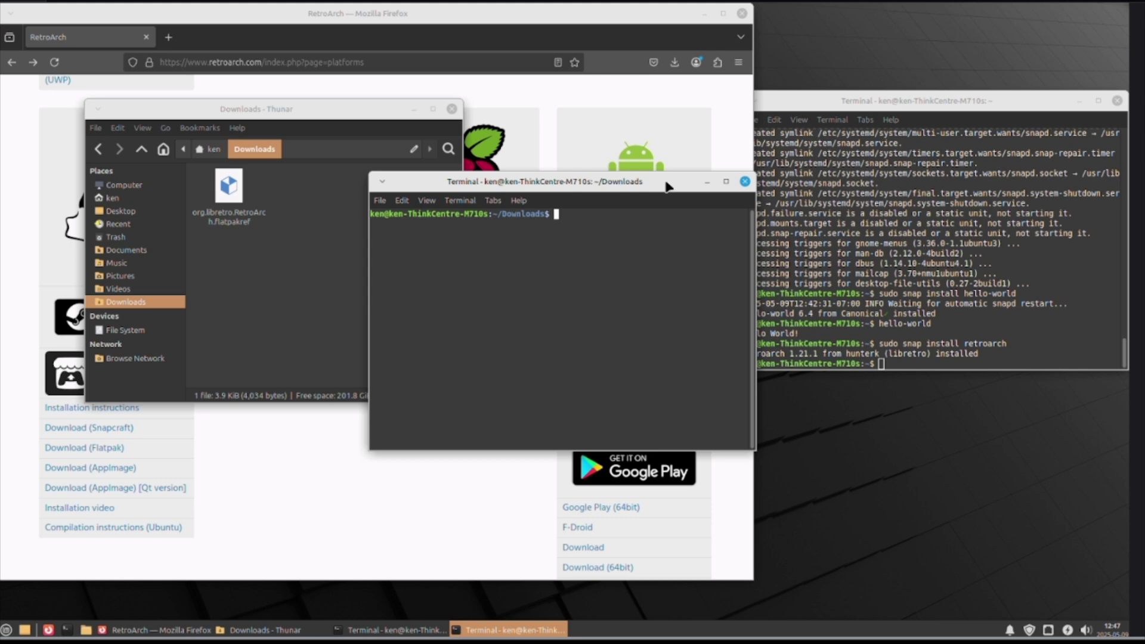
{"action": "left_click_drag", "start_coordinate": [668, 186], "coordinate": [1006, 127]}
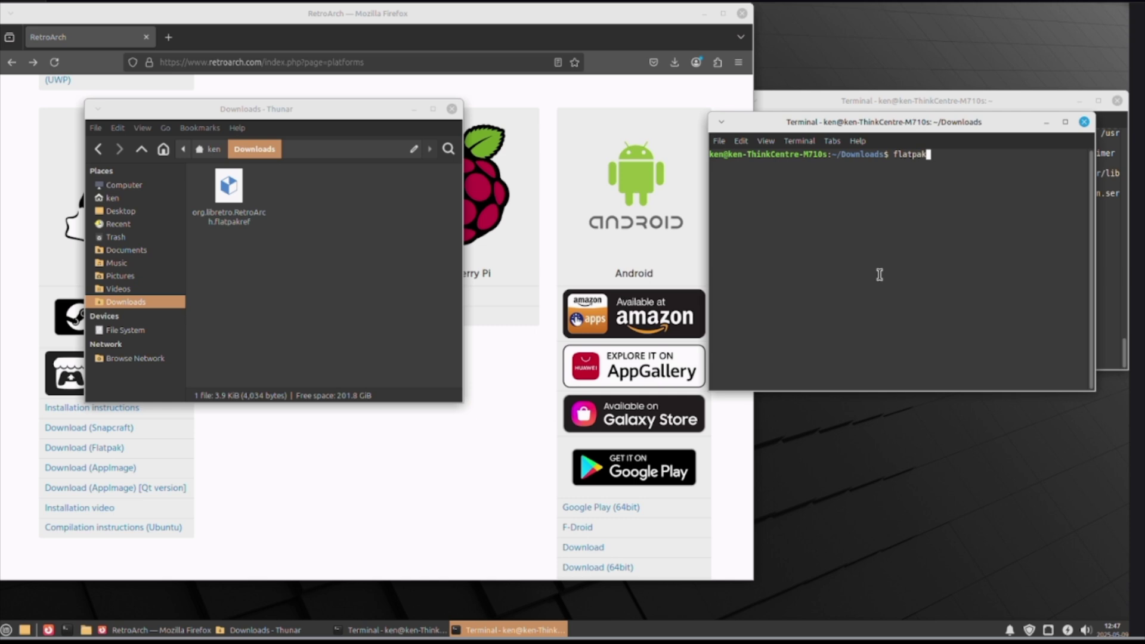
Install the downloaded Flatpak with "flatpak install org.libretro.RetroArch.flatpakref", accepting the required runtime and the system changes with y
{"action": "type", "text": "flatpak install org.libretro.Re"}
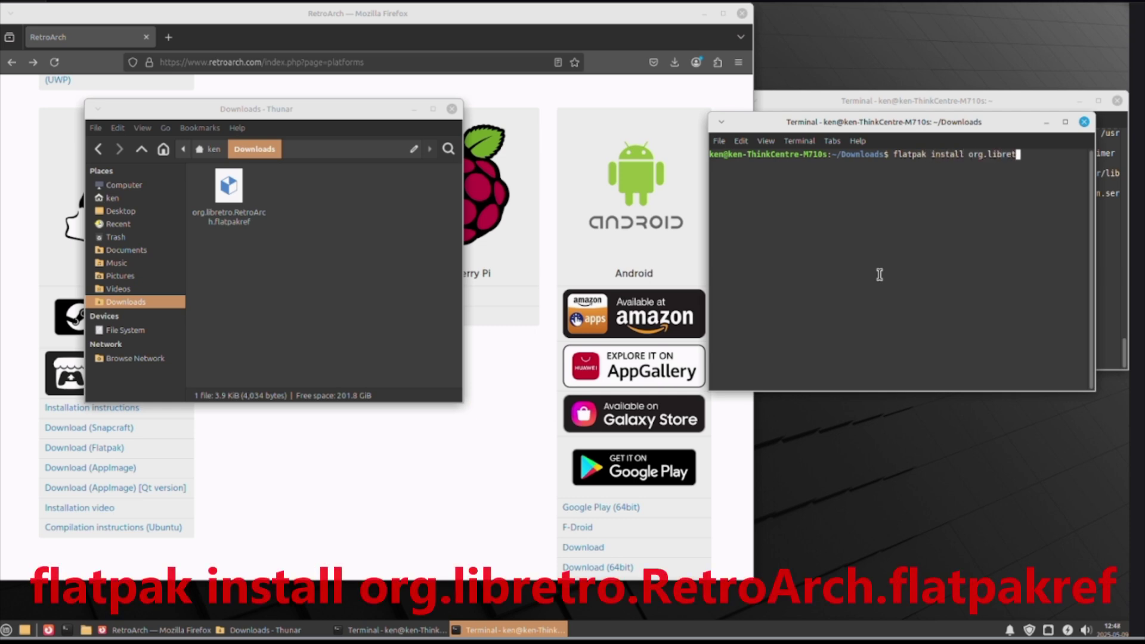
{"action": "type", "text": "troArch.flatpakref"}
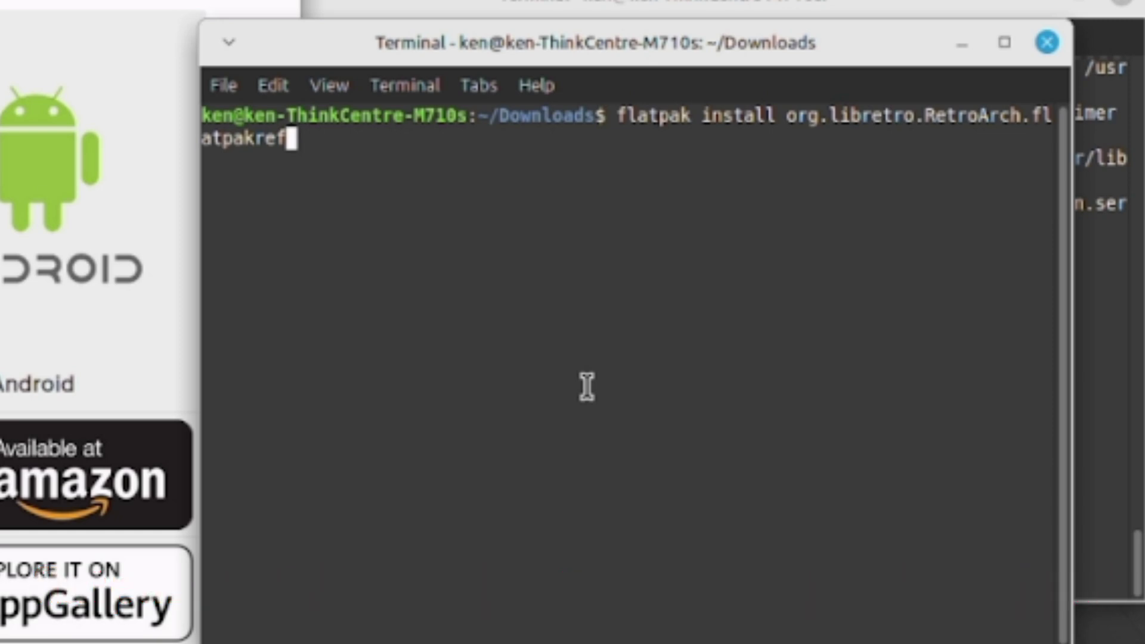
{"action": "key", "text": "Return"}
{"action": "type", "text": "y"}
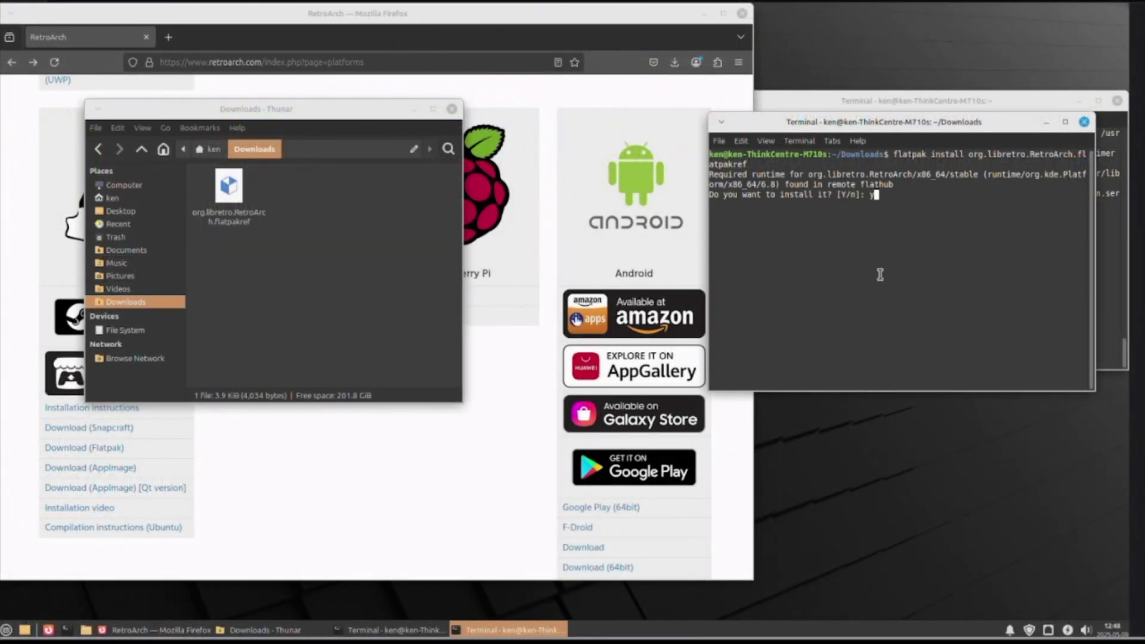
{"action": "key", "text": "Return"}
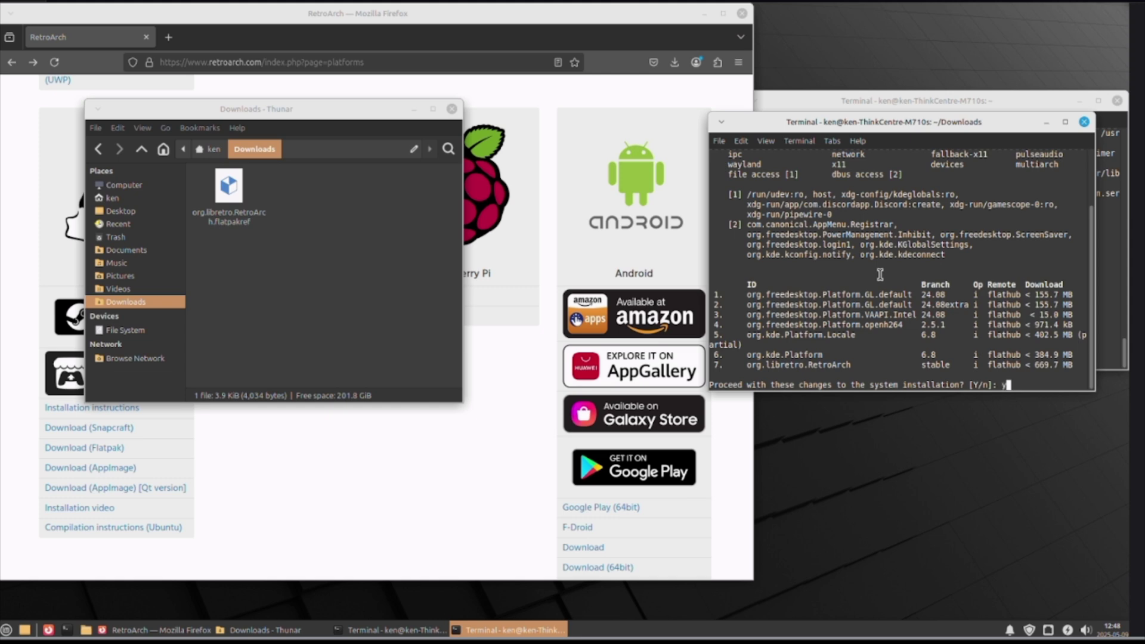
{"action": "type", "text": "y"}
{"action": "key", "text": "Return"}
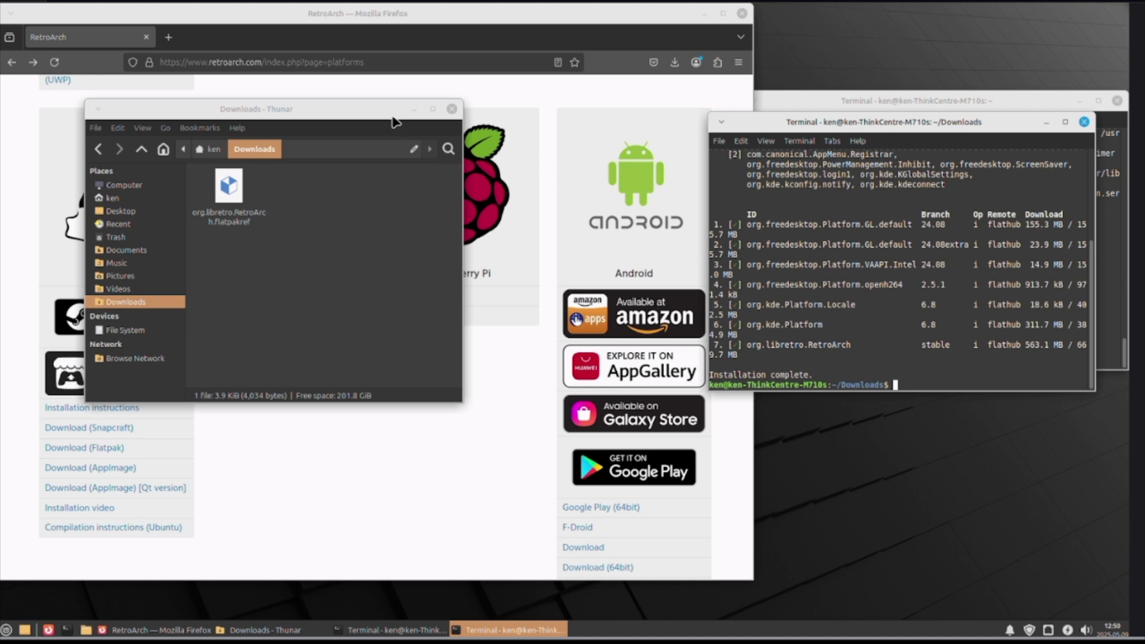
Close the file manager, both terminal windows and the web browser
{"action": "left_click", "coordinate": [452, 110]}
{"action": "left_click", "coordinate": [1084, 122]}
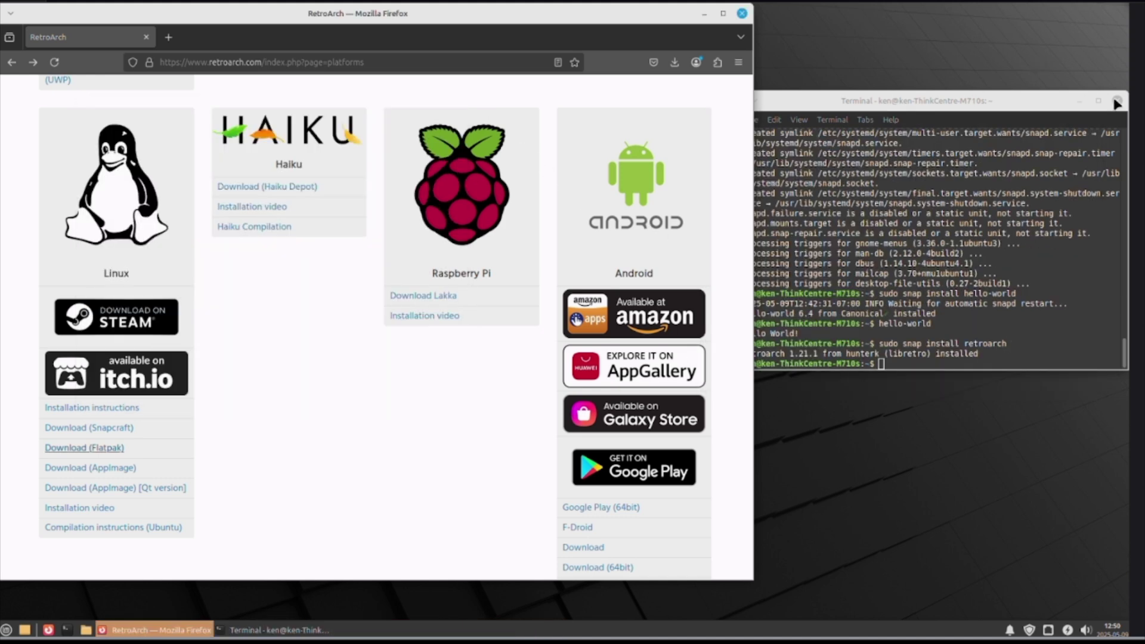
{"action": "left_click", "coordinate": [1116, 100]}
{"action": "left_click", "coordinate": [743, 13]}
Search the installed applications for "retro" and add a RetroArch shortcut to the desktop
{"action": "left_click", "coordinate": [6, 630]}
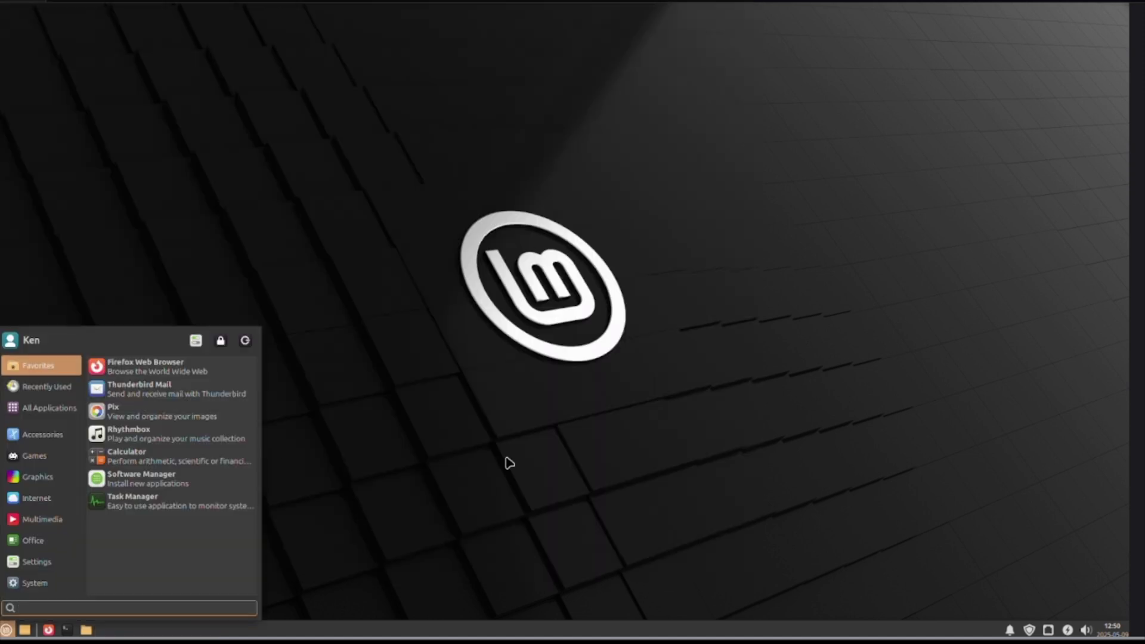
{"action": "type", "text": "retro"}
{"action": "right_click", "coordinate": [60, 370]}
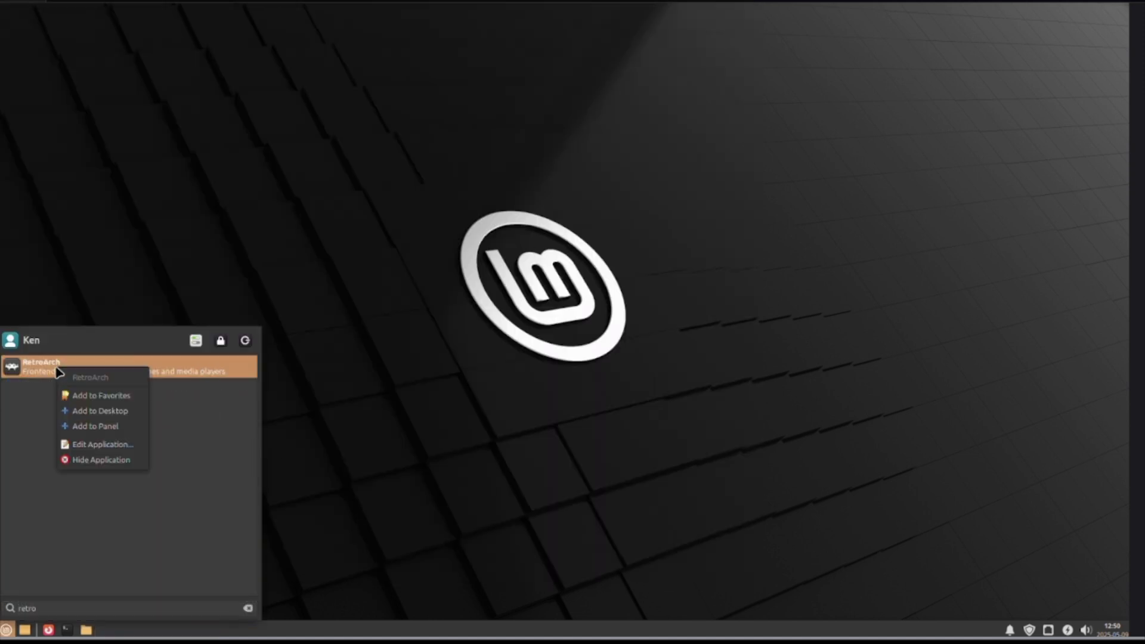
{"action": "left_click", "coordinate": [83, 411]}
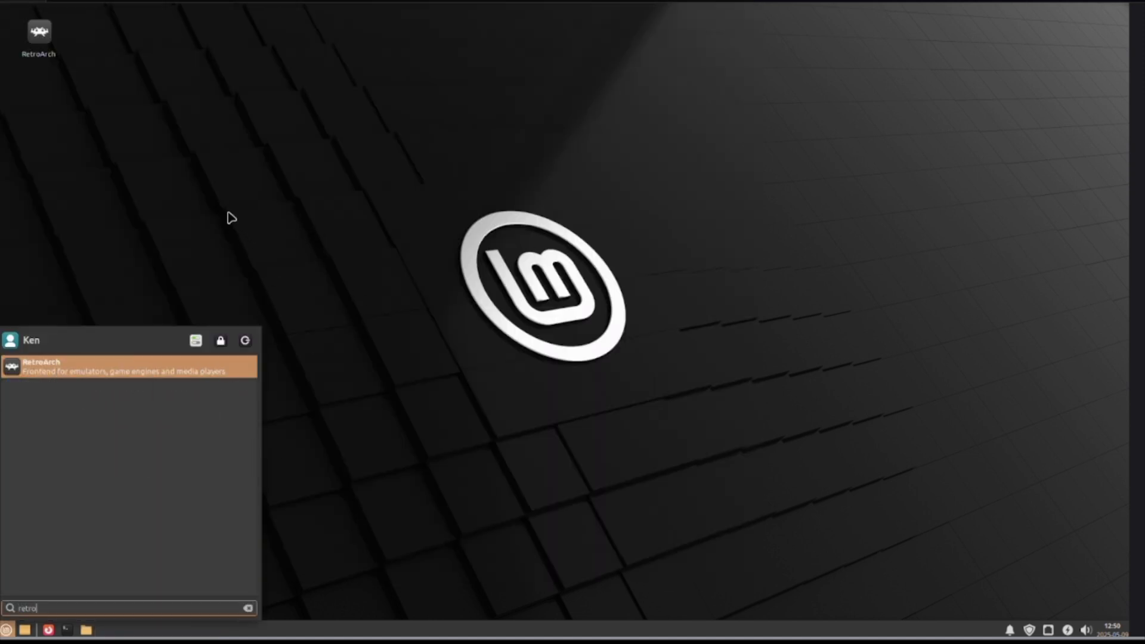
{"action": "left_click", "coordinate": [231, 218]}
Launch RetroArch from its desktop shortcut, move its window towards the middle of the screen, and focus the Main Menu category
{"action": "double_click", "coordinate": [41, 34]}
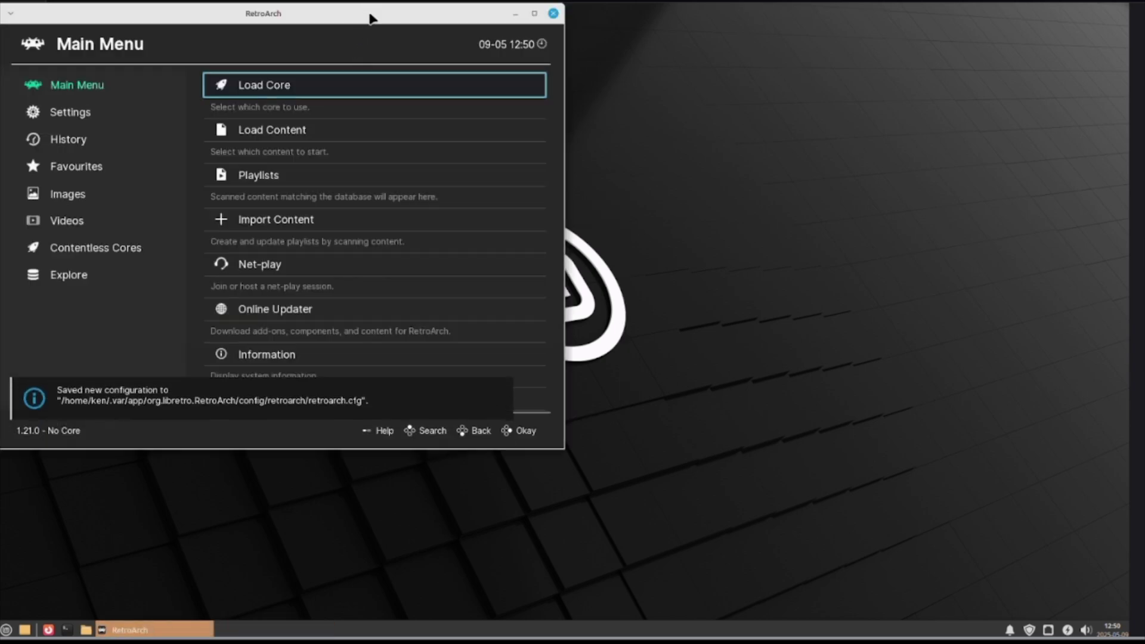
{"action": "left_click_drag", "start_coordinate": [369, 18], "coordinate": [651, 49]}
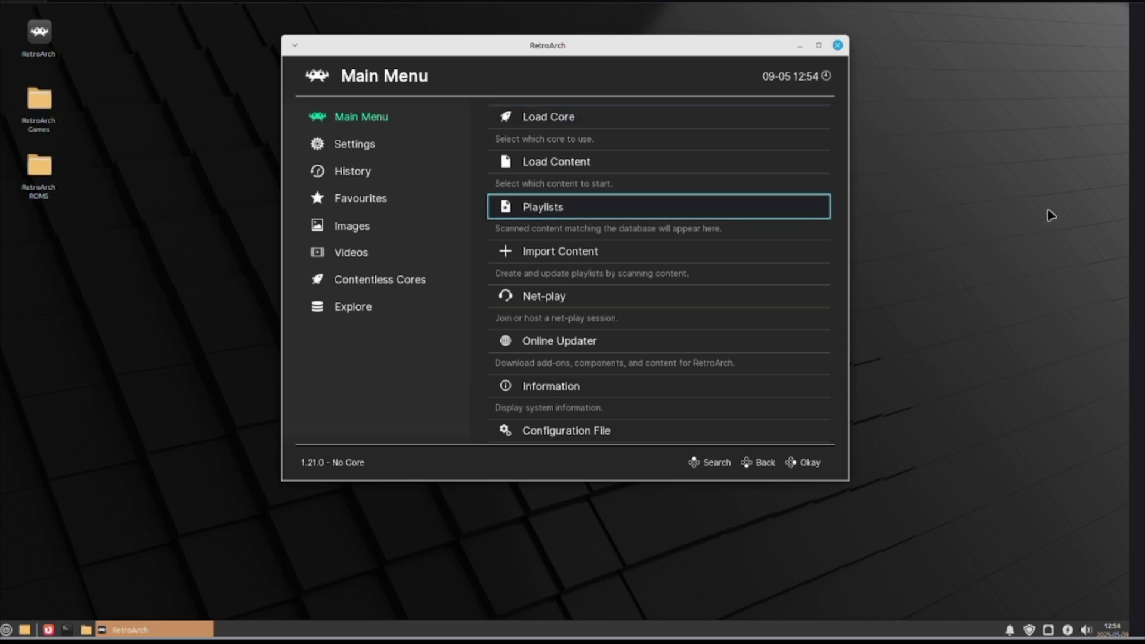
{"action": "key", "text": "Left"}
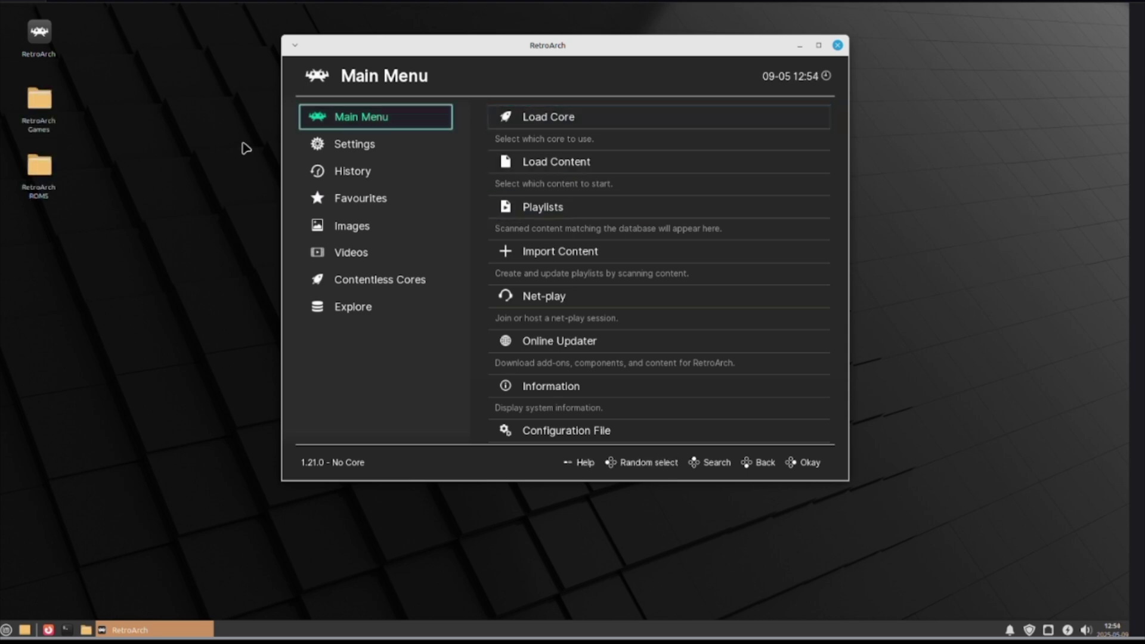
Examine the contents of the RetroArch Games desktop folder in a maximized window, then close it
{"action": "double_click", "coordinate": [45, 103]}
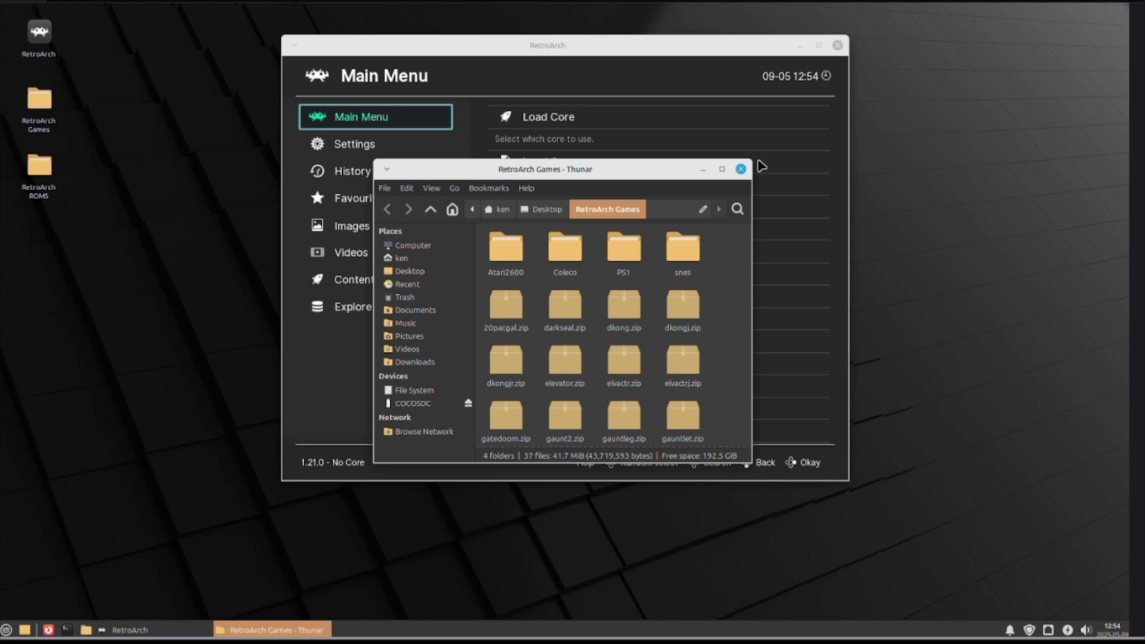
{"action": "left_click", "coordinate": [721, 170]}
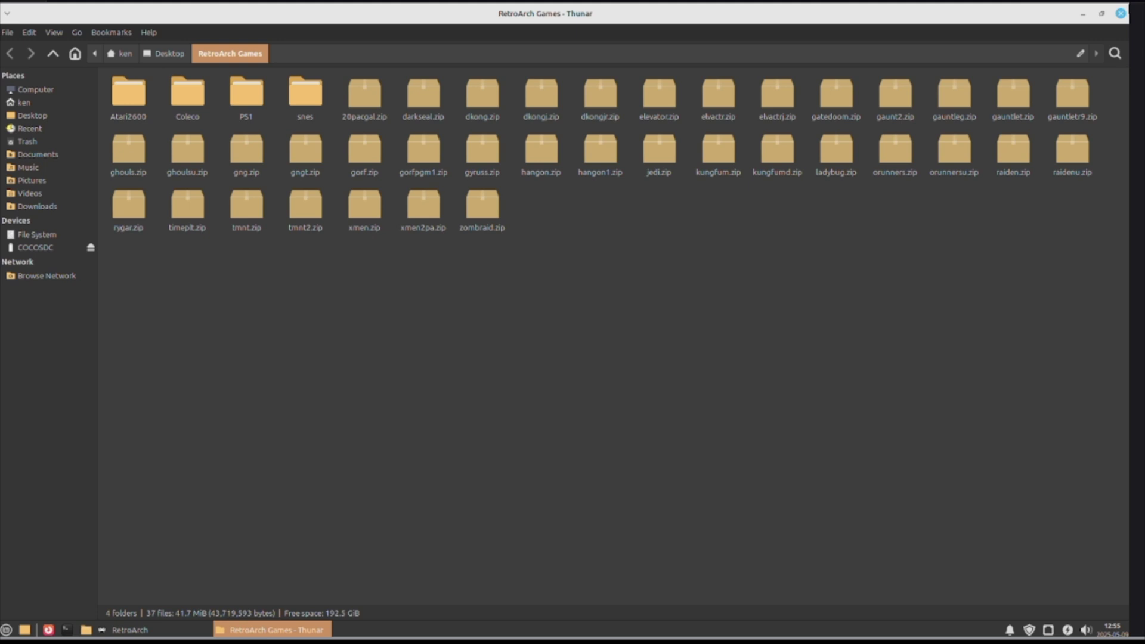
{"action": "left_click", "coordinate": [1121, 16]}
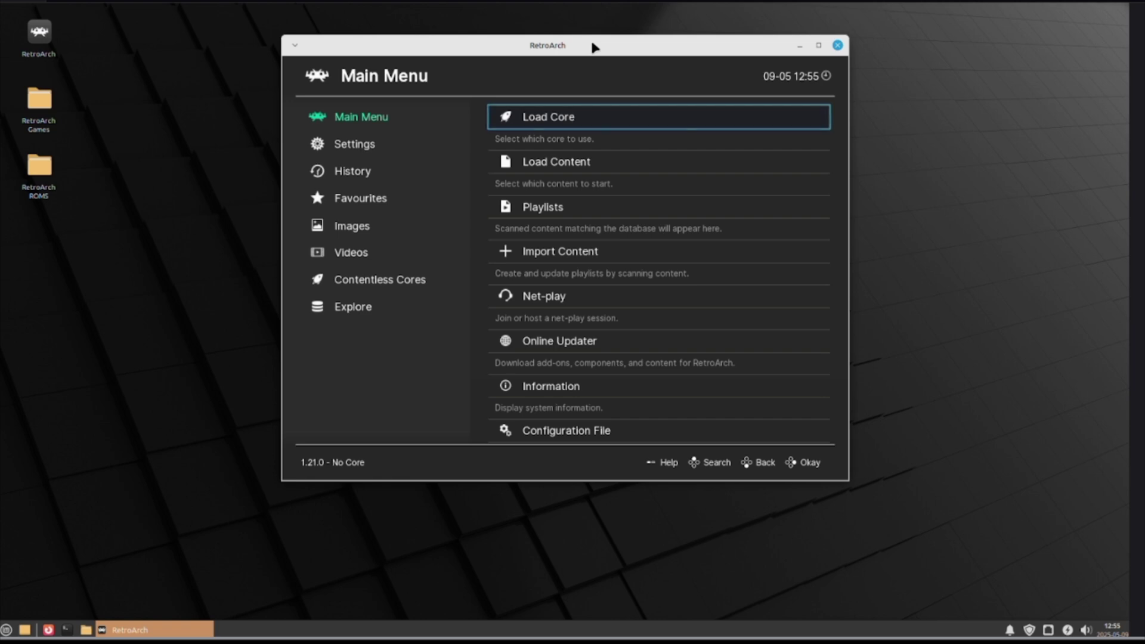
Switch RetroArch from the Main Menu category to the Settings category
{"action": "key", "text": "Down"}
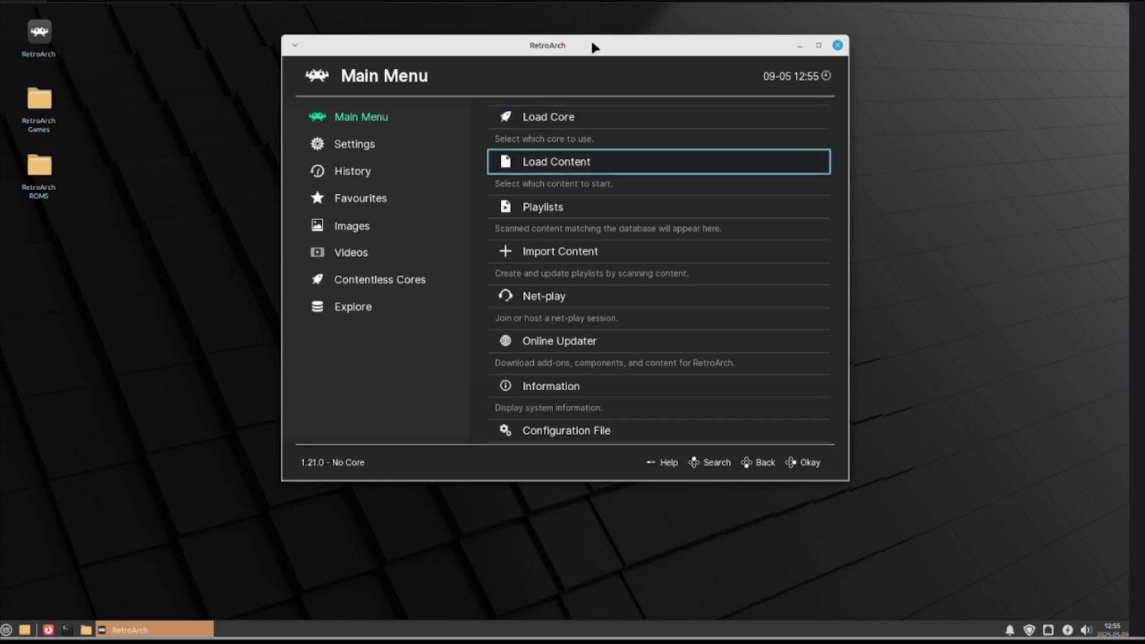
{"action": "key", "text": "Up"}
{"action": "key", "text": "Left"}
{"action": "key", "text": "Down"}
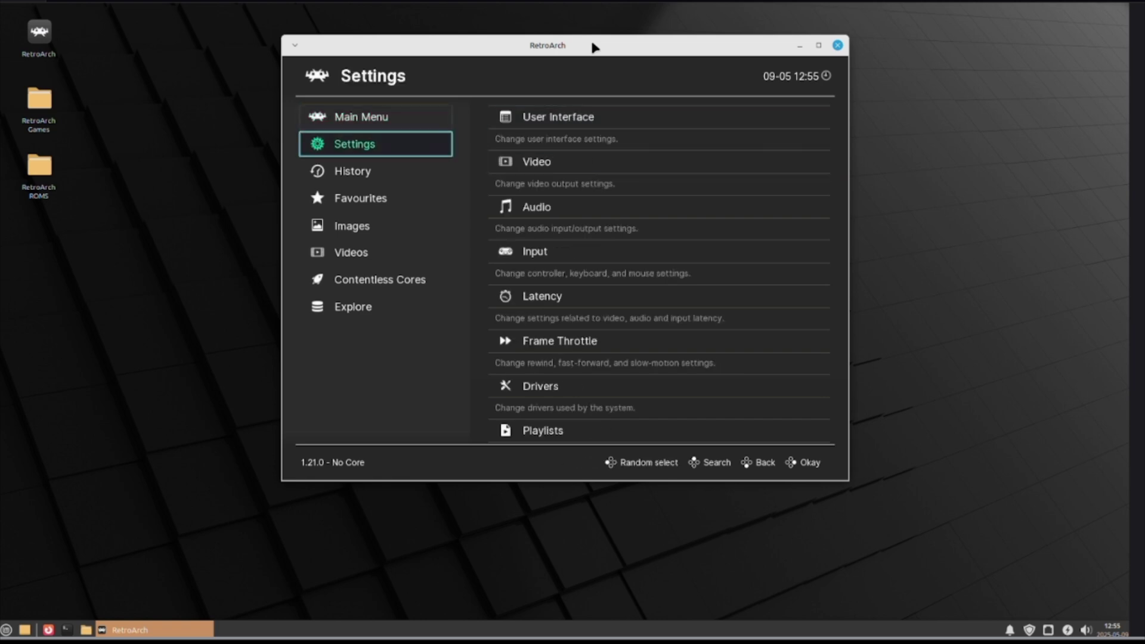
Set the menu driver to xmb in the User Interface settings
{"action": "key", "text": "Right"}
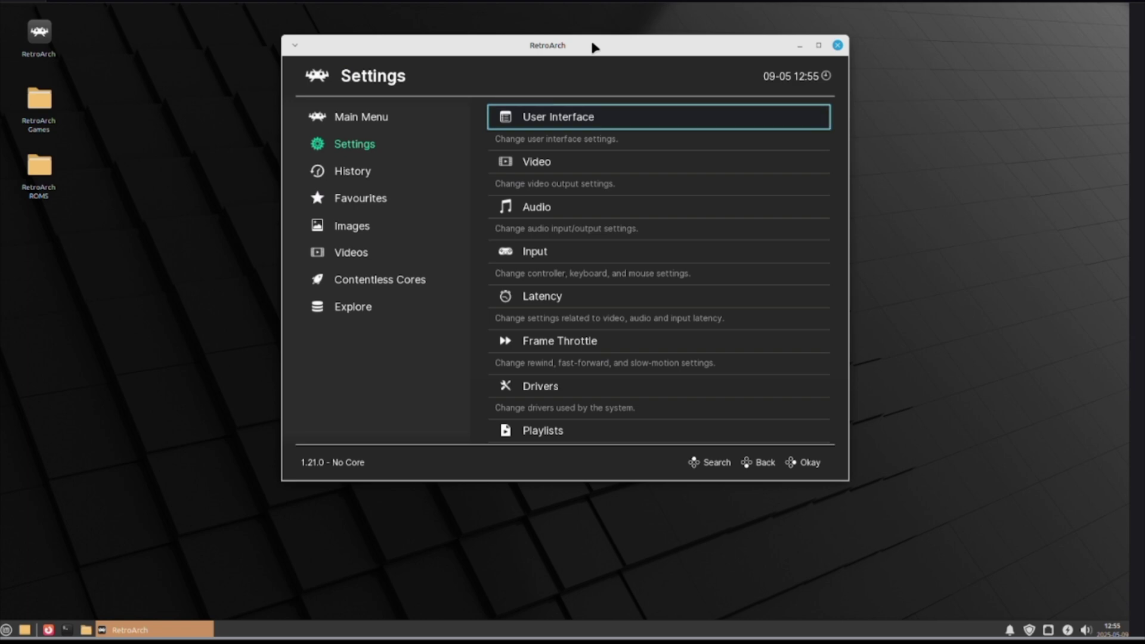
{"action": "key", "text": "Return"}
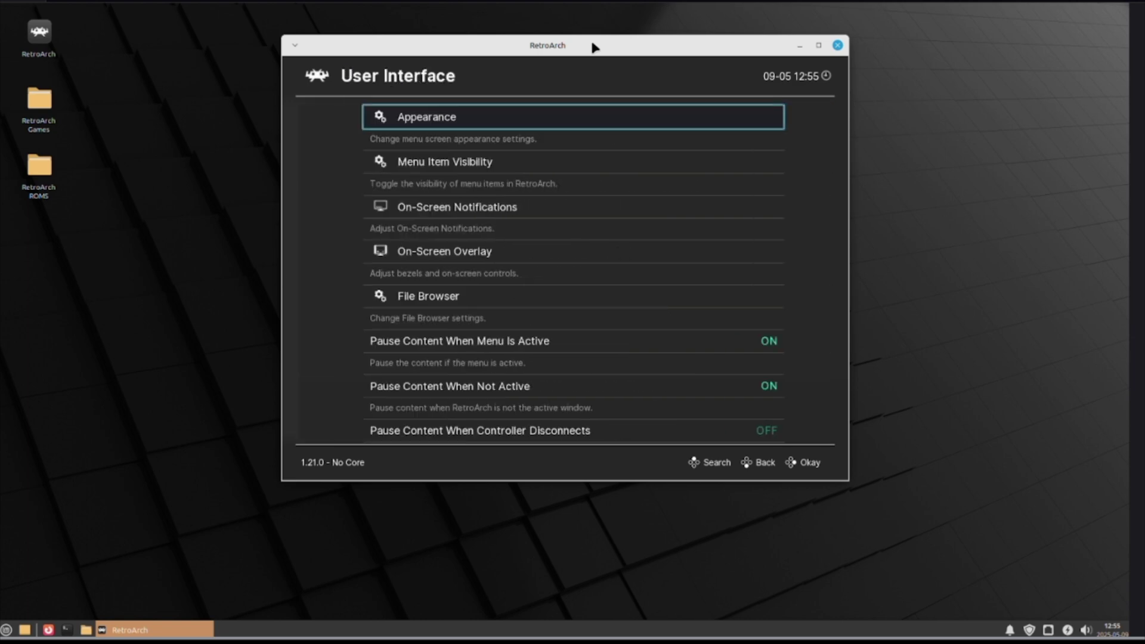
{"action": "key", "text": "Up"}
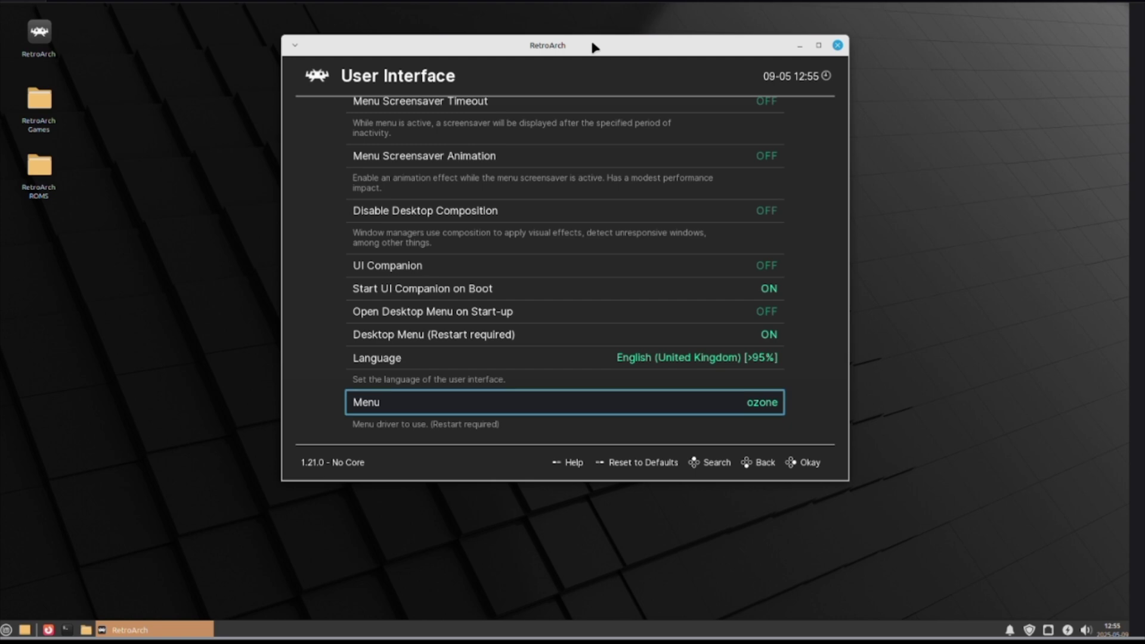
{"action": "key", "text": "Return"}
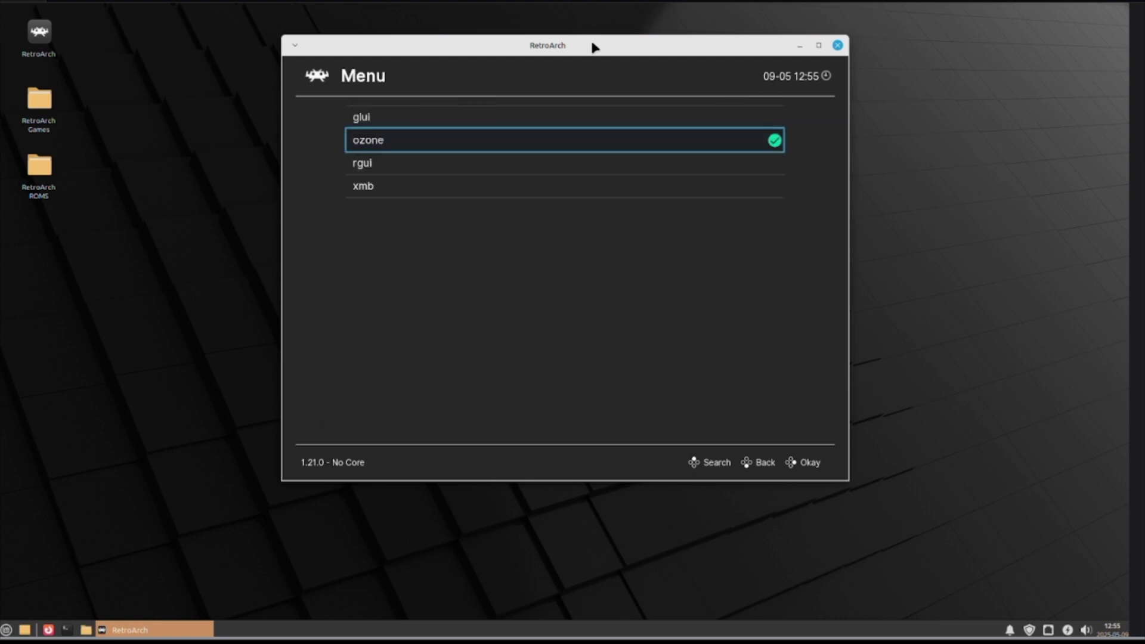
{"action": "key", "text": "Down"}
{"action": "key", "text": "Down"}
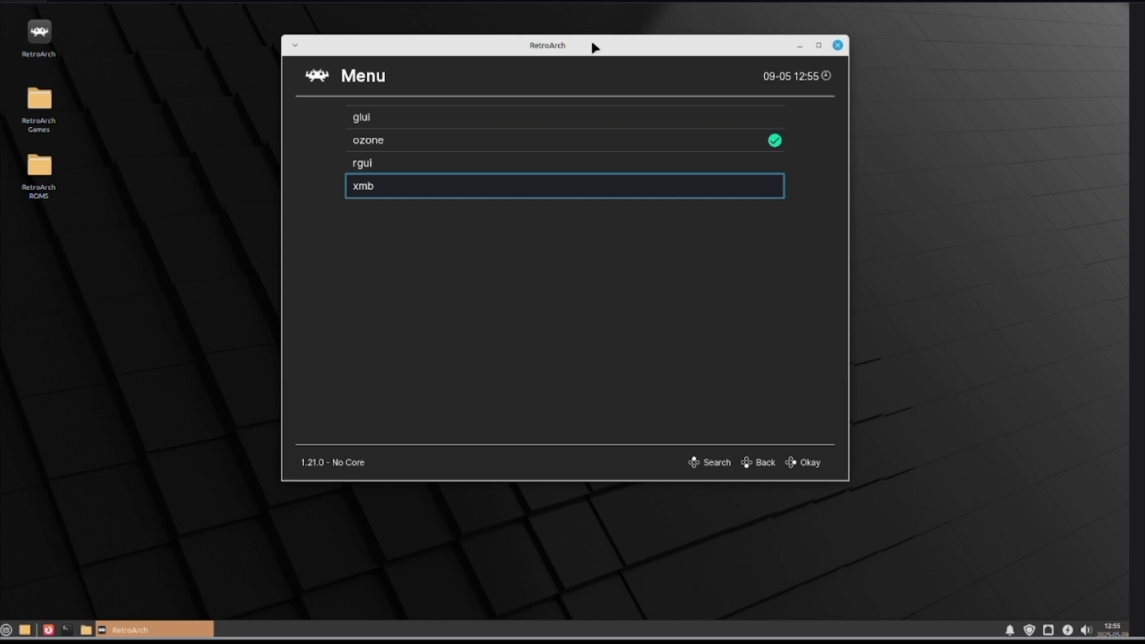
{"action": "key", "text": "Return"}
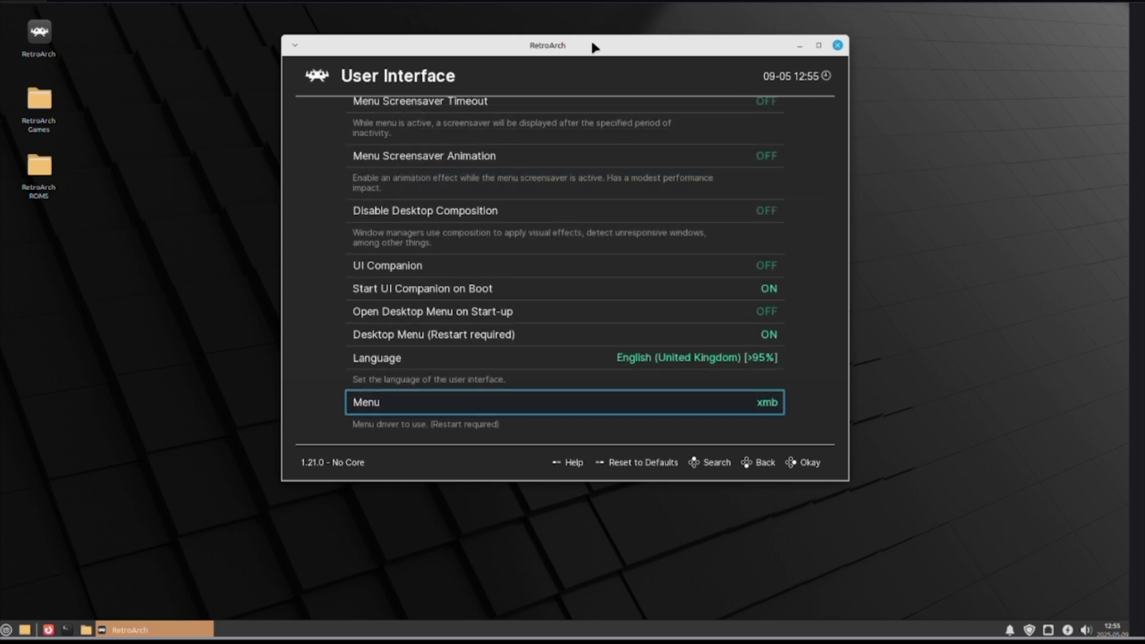
Close RetroArch, relaunch it from its desktop shortcut, and maximize its window
{"action": "key", "text": "Up"}
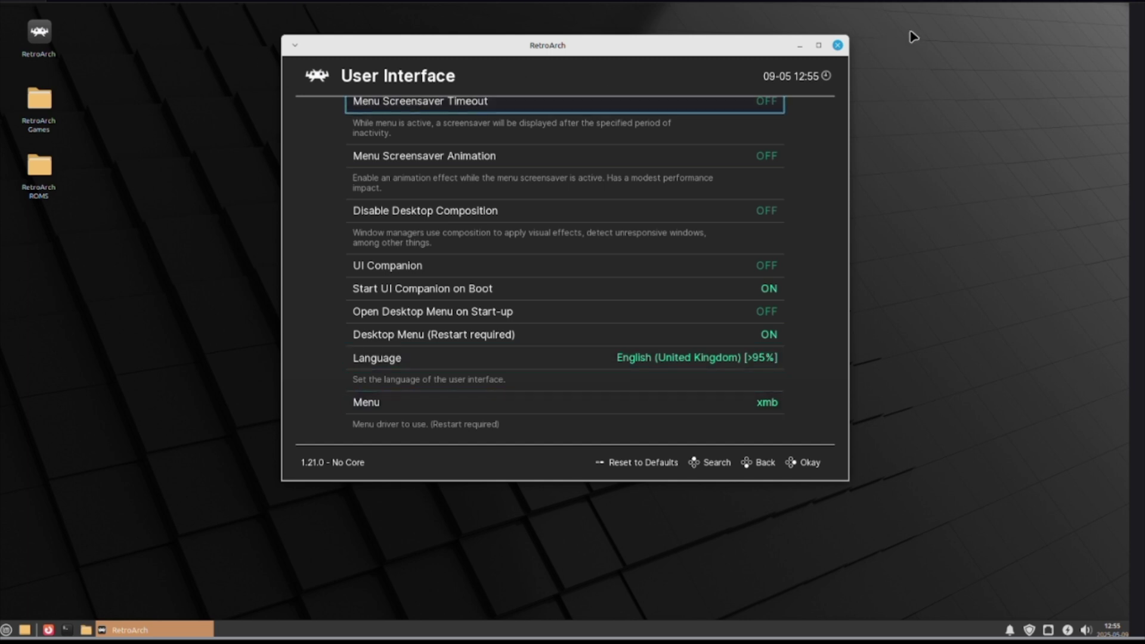
{"action": "left_click", "coordinate": [837, 45]}
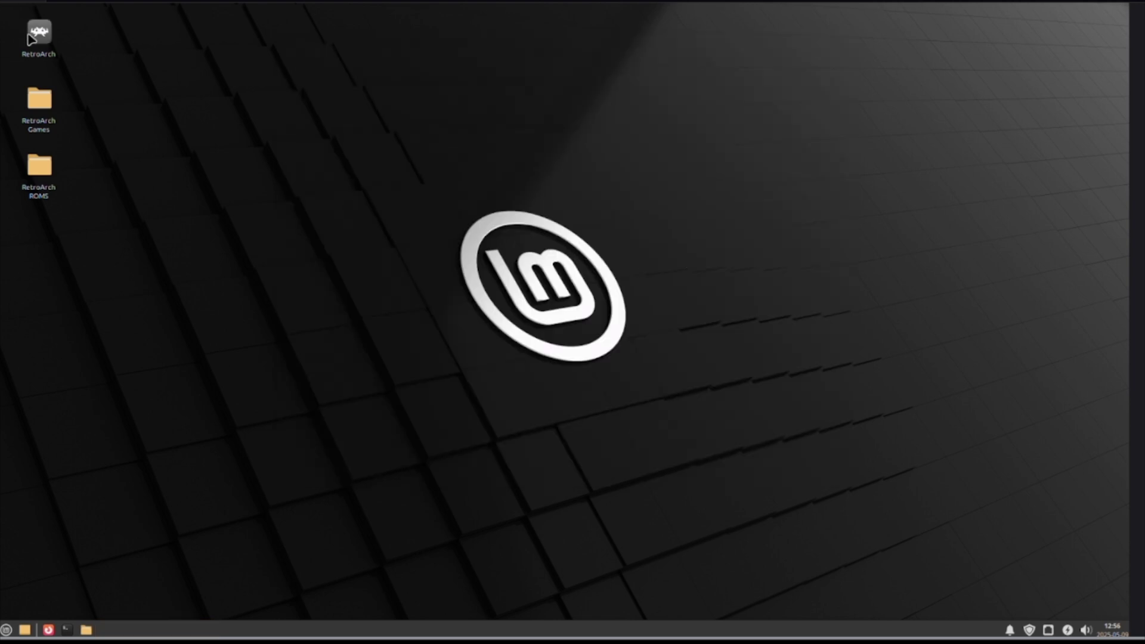
{"action": "double_click", "coordinate": [36, 37]}
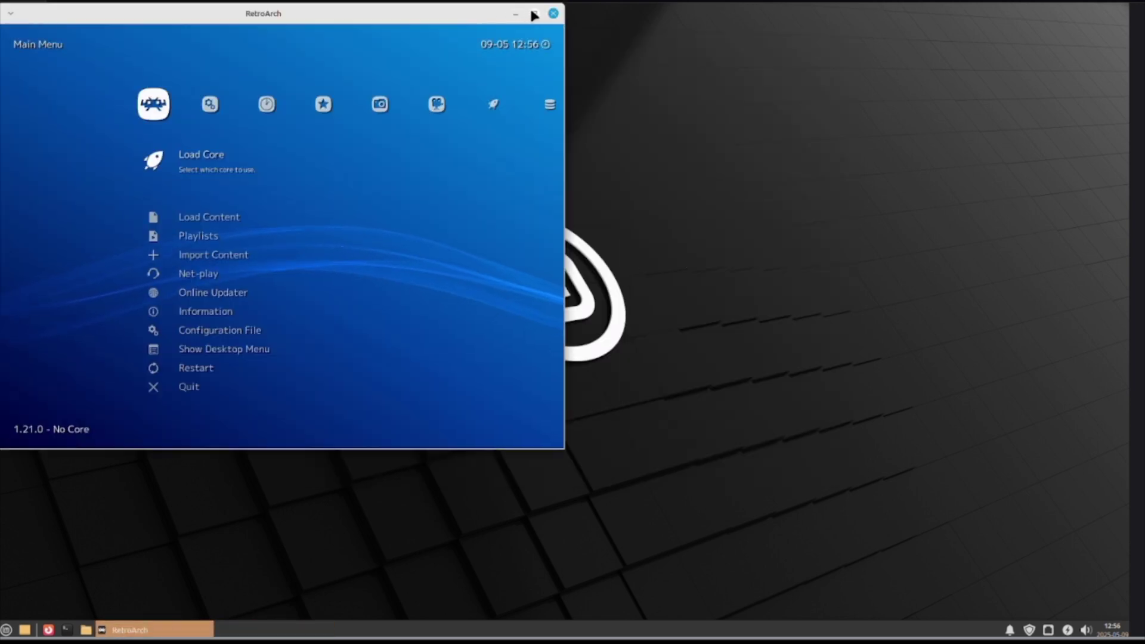
{"action": "left_click", "coordinate": [533, 13]}
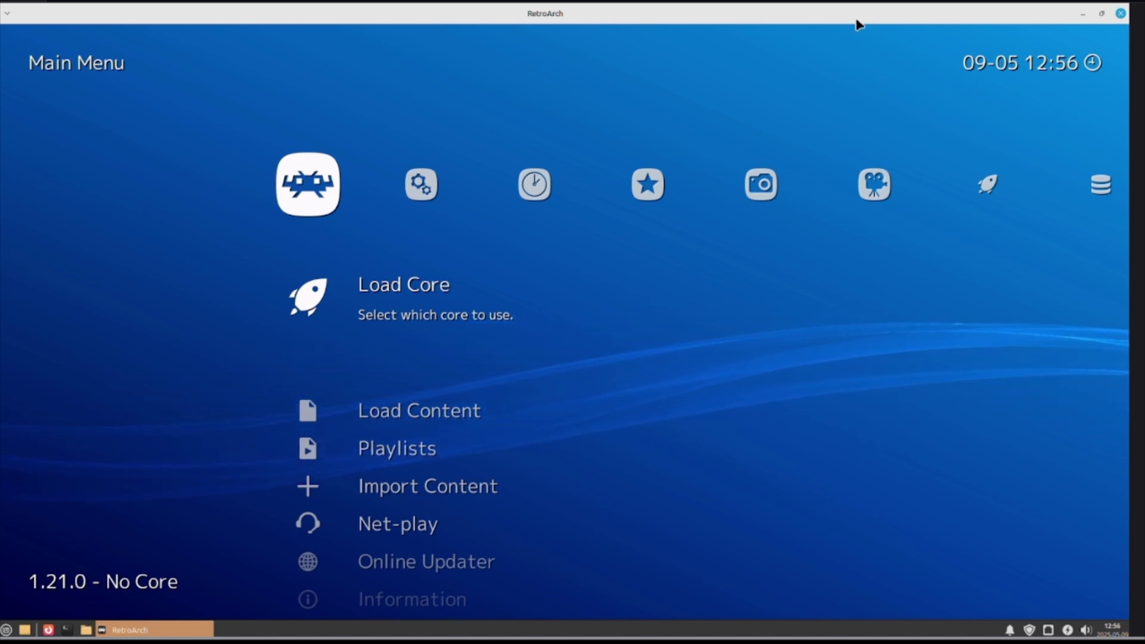
Open the online list of downloadable cores from Load Core
{"action": "key", "text": "Down"}
{"action": "key", "text": "Up"}
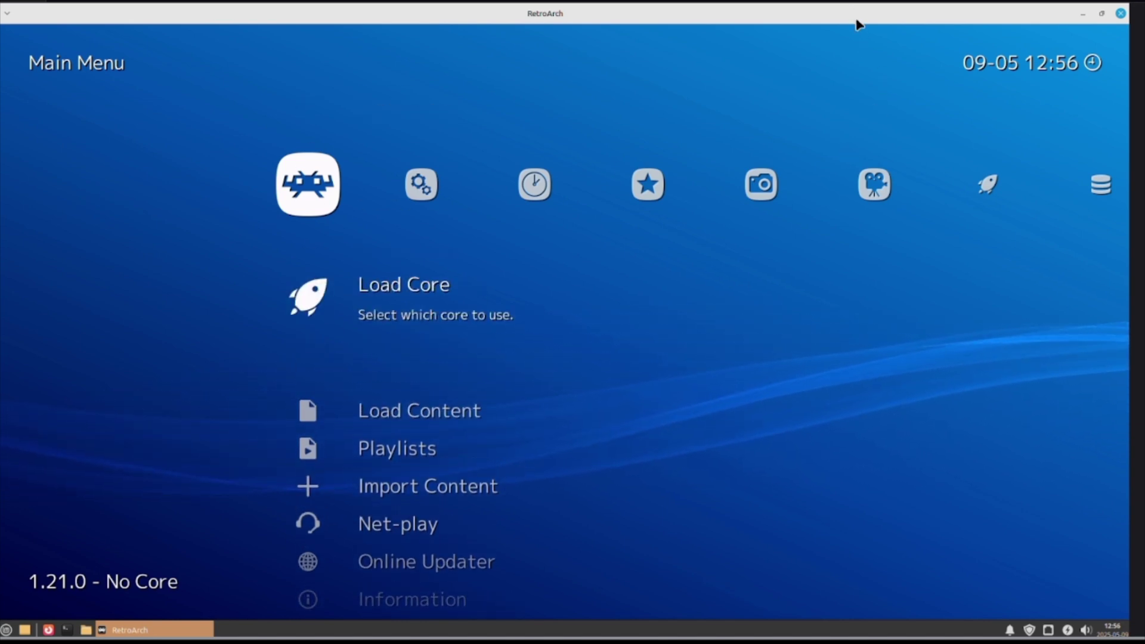
{"action": "key", "text": "Return"}
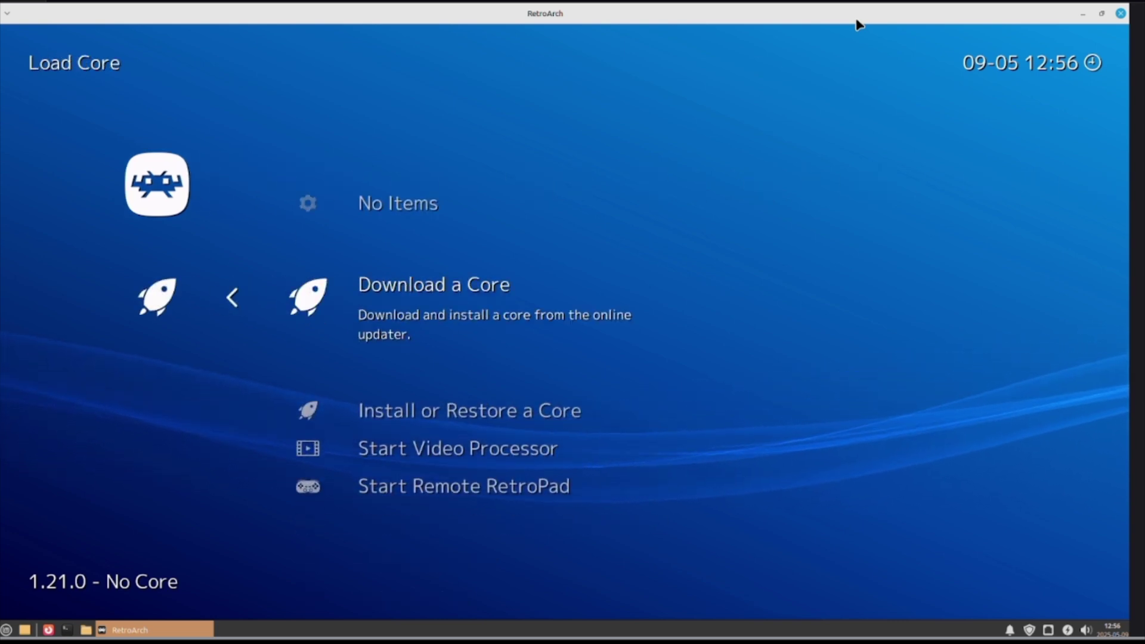
{"action": "key", "text": "Return"}
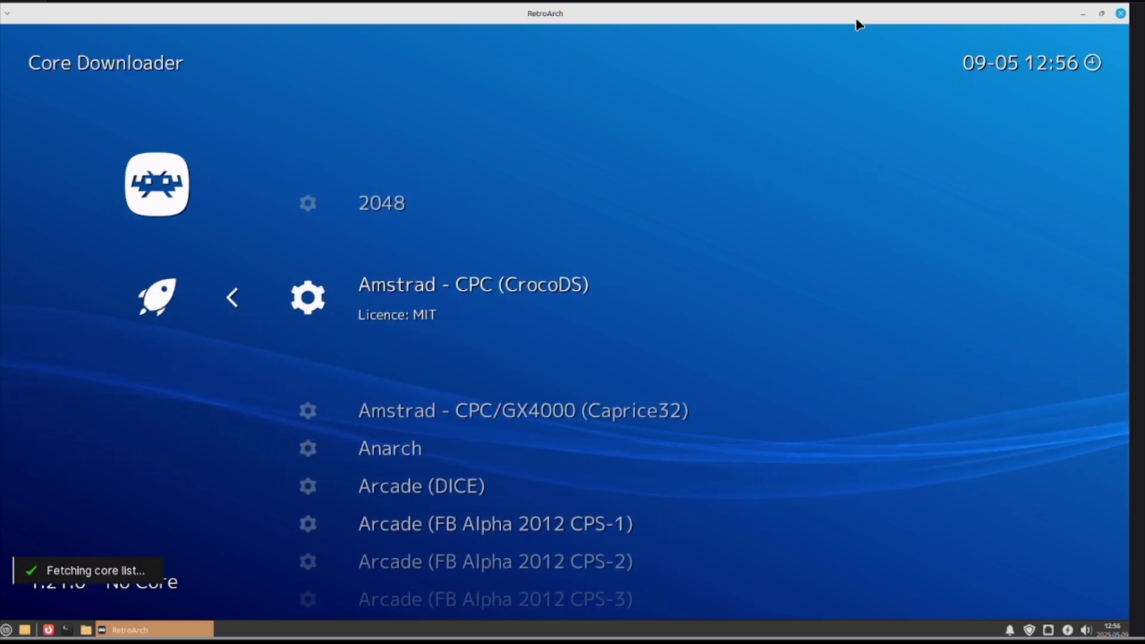
Download the Arcade (FinalBurn Neo) core from the core list
{"action": "key", "text": "Down"}
{"action": "key", "text": "Down"}
{"action": "key", "text": "Down"}
{"action": "key", "text": "Down"}
{"action": "key", "text": "Down"}
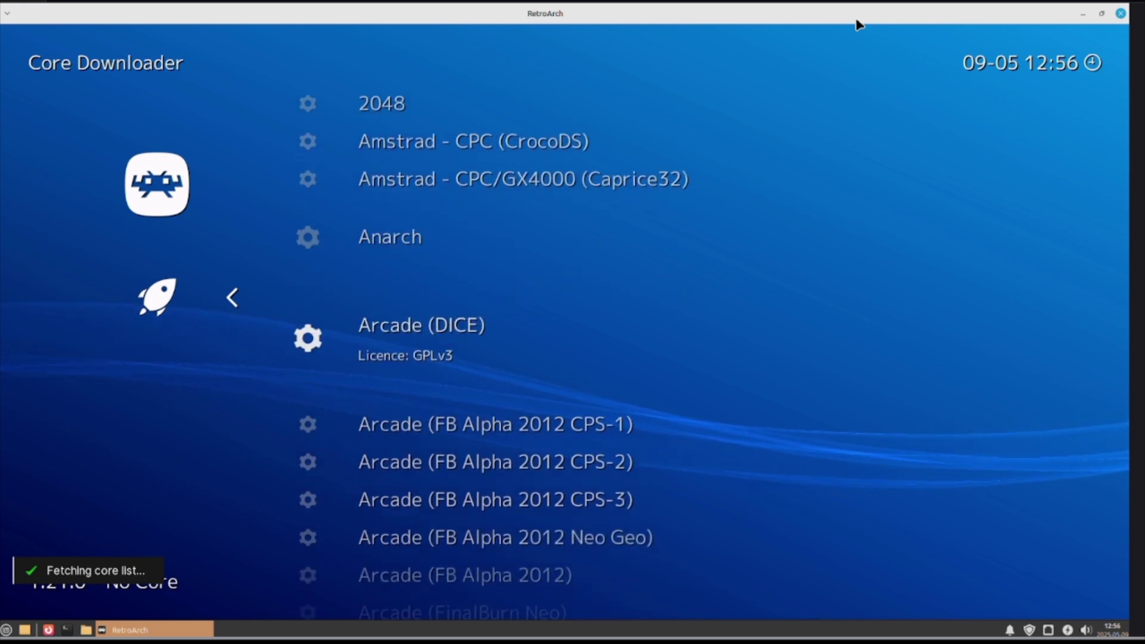
{"action": "key", "text": "Down"}
{"action": "key", "text": "Down"}
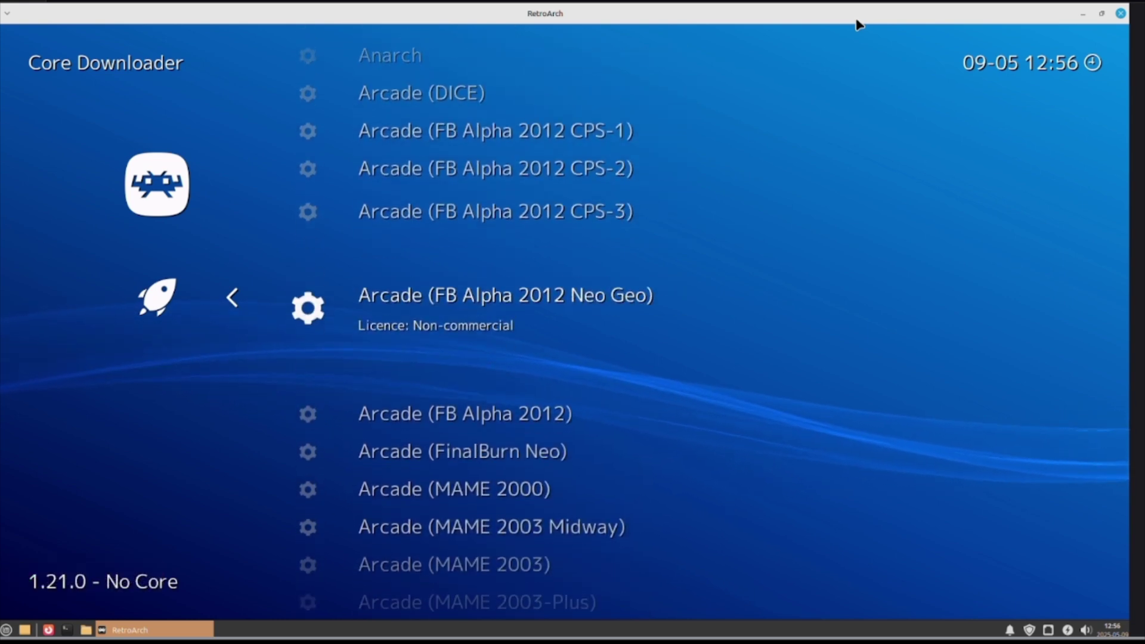
{"action": "key", "text": "Down"}
{"action": "key", "text": "Down"}
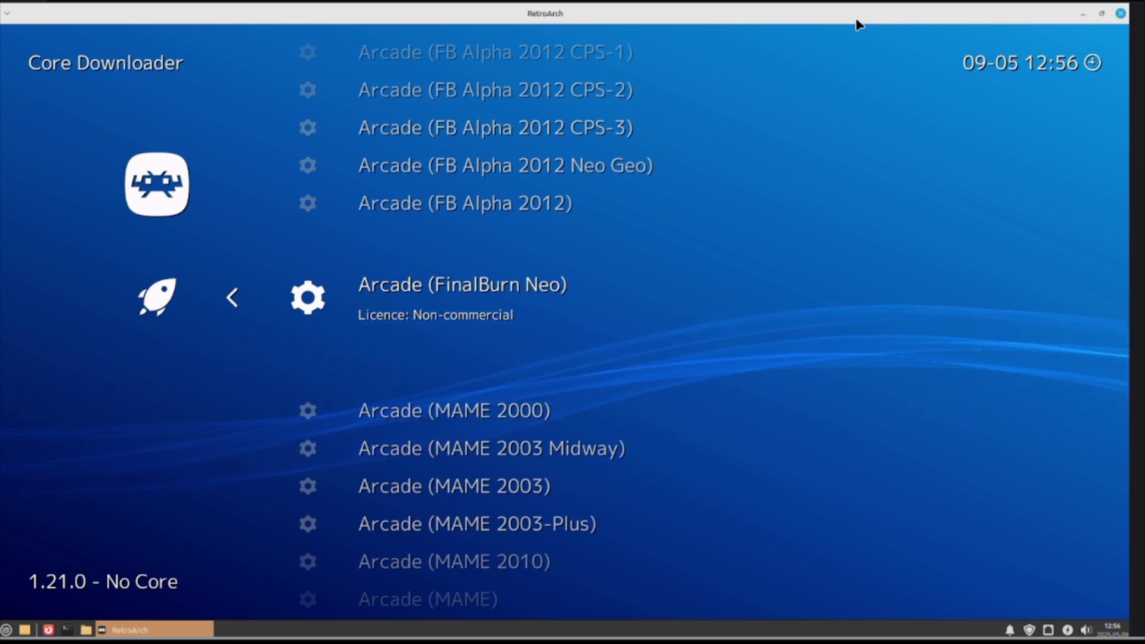
{"action": "key", "text": "Return"}
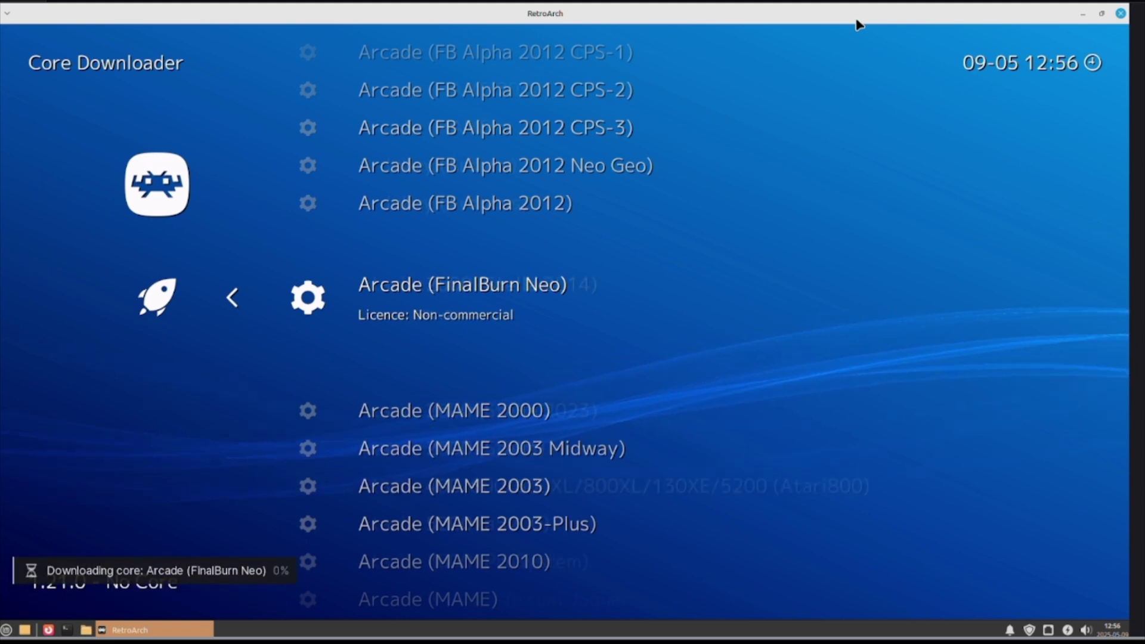
Download the Atari - 2600 (Stella 2023) and Coleco - ColecoVision (Gearcoleco) cores
{"action": "key", "text": "Down"}
{"action": "key", "text": "Down"}
{"action": "key", "text": "Down"}
{"action": "key", "text": "Down"}
{"action": "key", "text": "Down"}
{"action": "key", "text": "Down"}
{"action": "key", "text": "Down"}
{"action": "key", "text": "Down"}
{"action": "key", "text": "Down"}
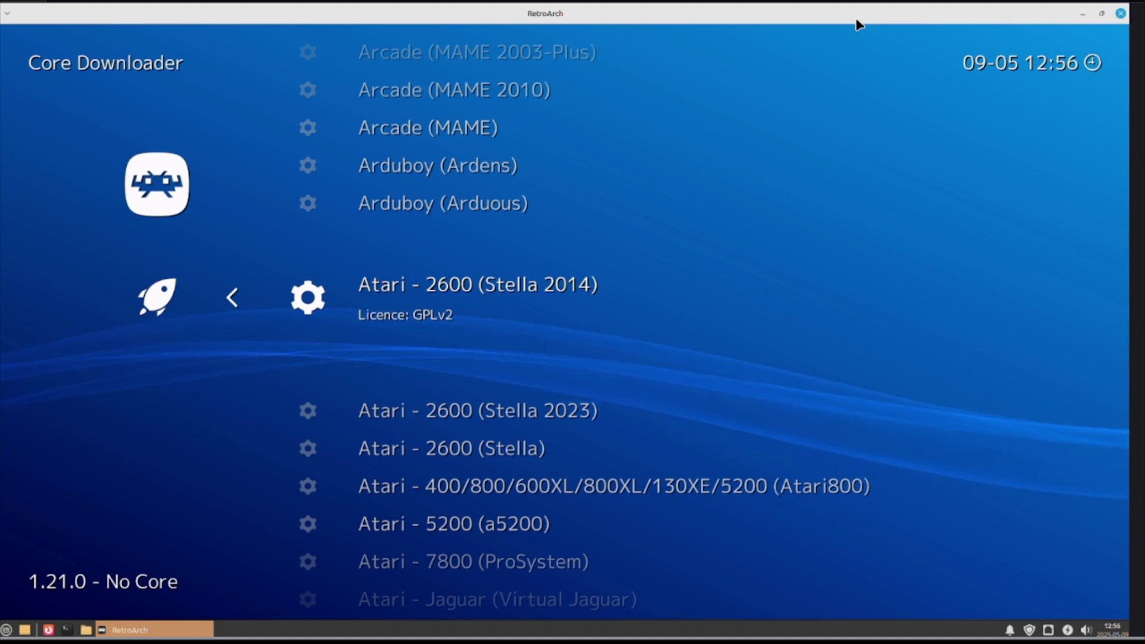
{"action": "key", "text": "Down"}
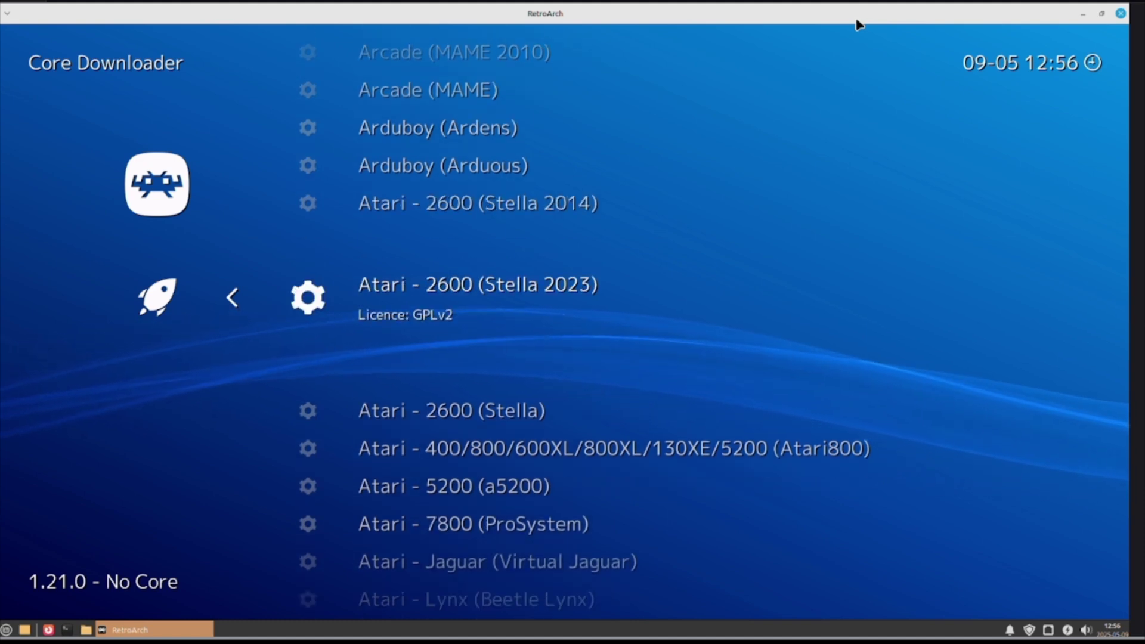
{"action": "key", "text": "Return"}
{"action": "key", "text": "w"}
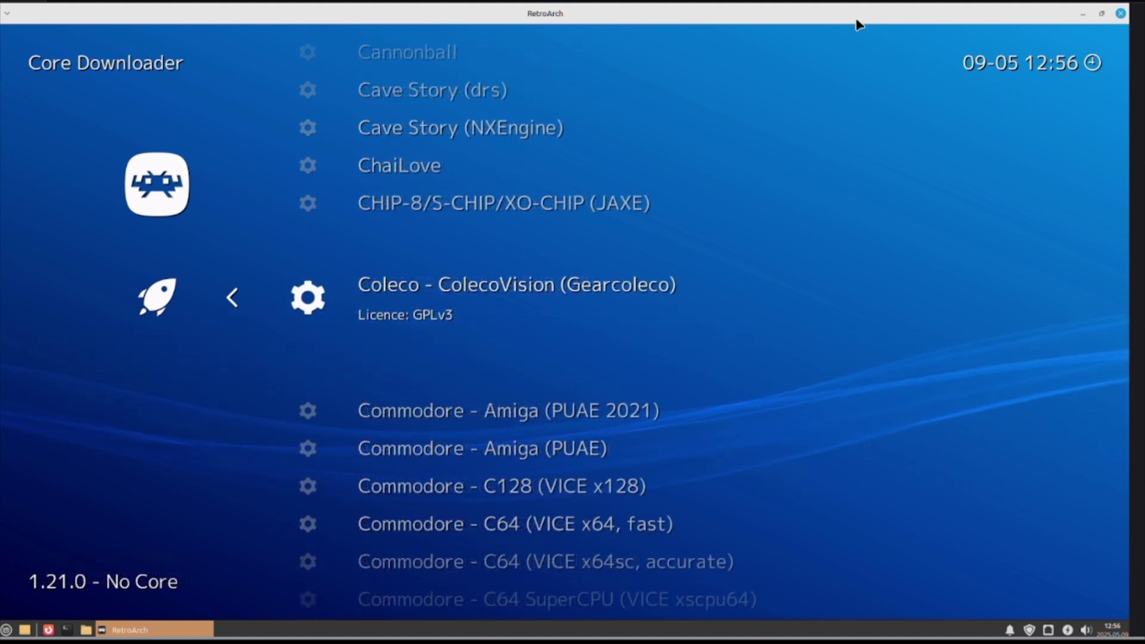
{"action": "key", "text": "Return"}
Browse the remaining downloadable cores down to the Sony - PlayStation (Beetle PSX) entry
{"action": "key", "text": "w"}
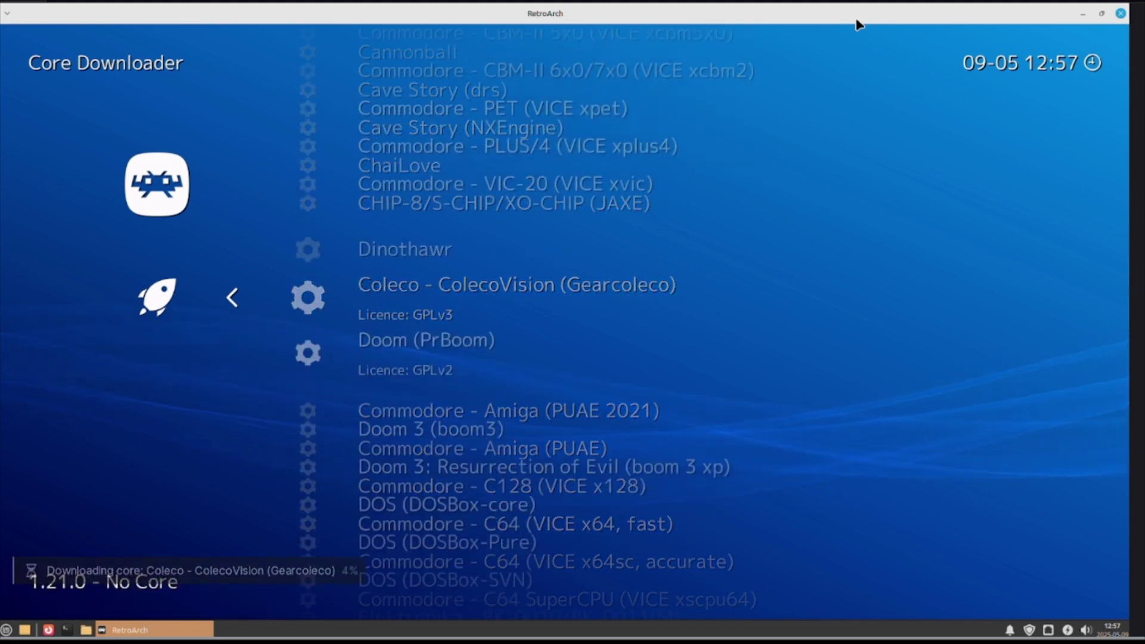
{"action": "key", "text": "Down"}
{"action": "key", "text": "Down"}
{"action": "key", "text": "Down"}
{"action": "key", "text": "Down"}
{"action": "key", "text": "Down"}
{"action": "key", "text": "Down"}
{"action": "key", "text": "Down"}
{"action": "key", "text": "Down"}
{"action": "key", "text": "Down"}
{"action": "key", "text": "Down"}
{"action": "key", "text": "Down"}
{"action": "key", "text": "Down"}
{"action": "key", "text": "Down"}
{"action": "key", "text": "Down"}
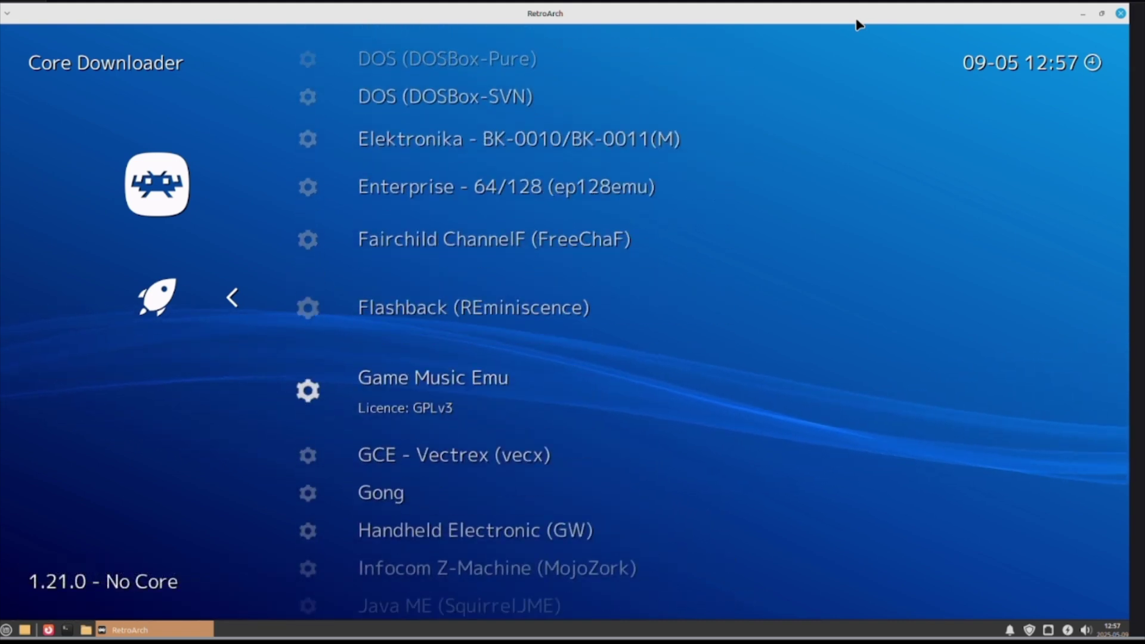
{"action": "key", "text": "Down"}
{"action": "key", "text": "Down"}
{"action": "key", "text": "Down"}
{"action": "key", "text": "Down"}
{"action": "key", "text": "Down"}
{"action": "key", "text": "Down"}
{"action": "key", "text": "Down"}
{"action": "key", "text": "Down"}
{"action": "key", "text": "Down"}
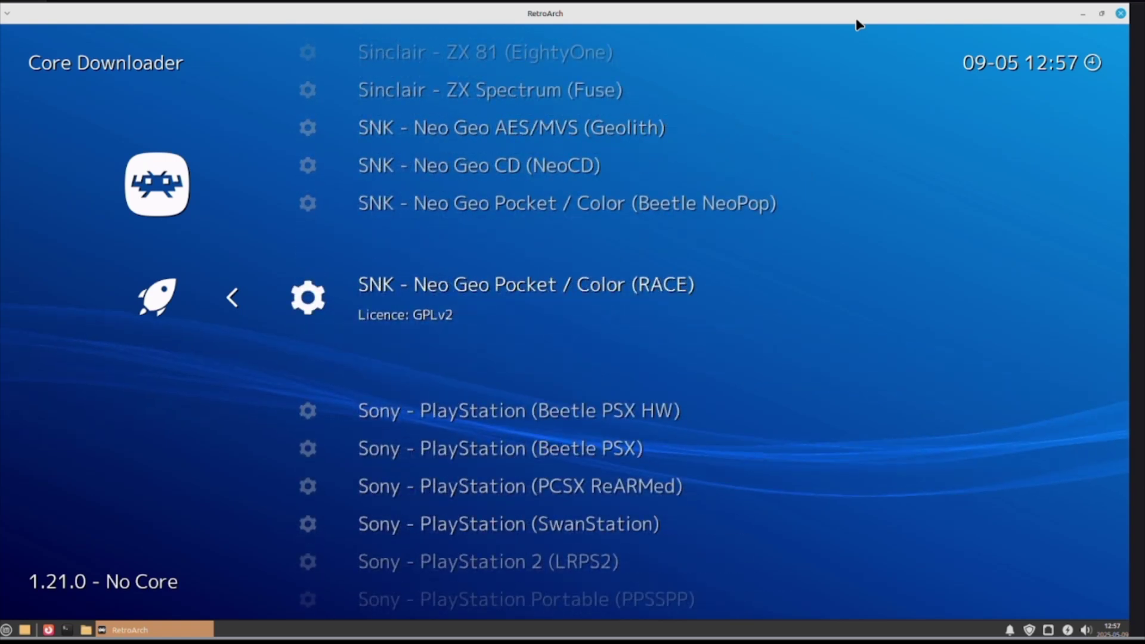
{"action": "key", "text": "Down"}
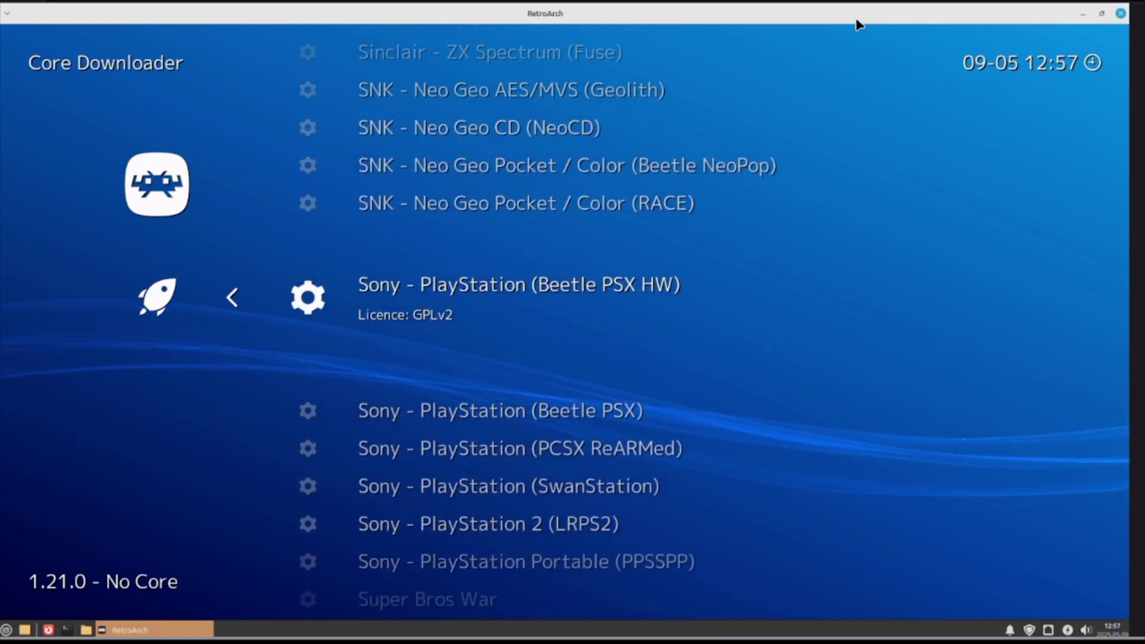
{"action": "key", "text": "Down"}
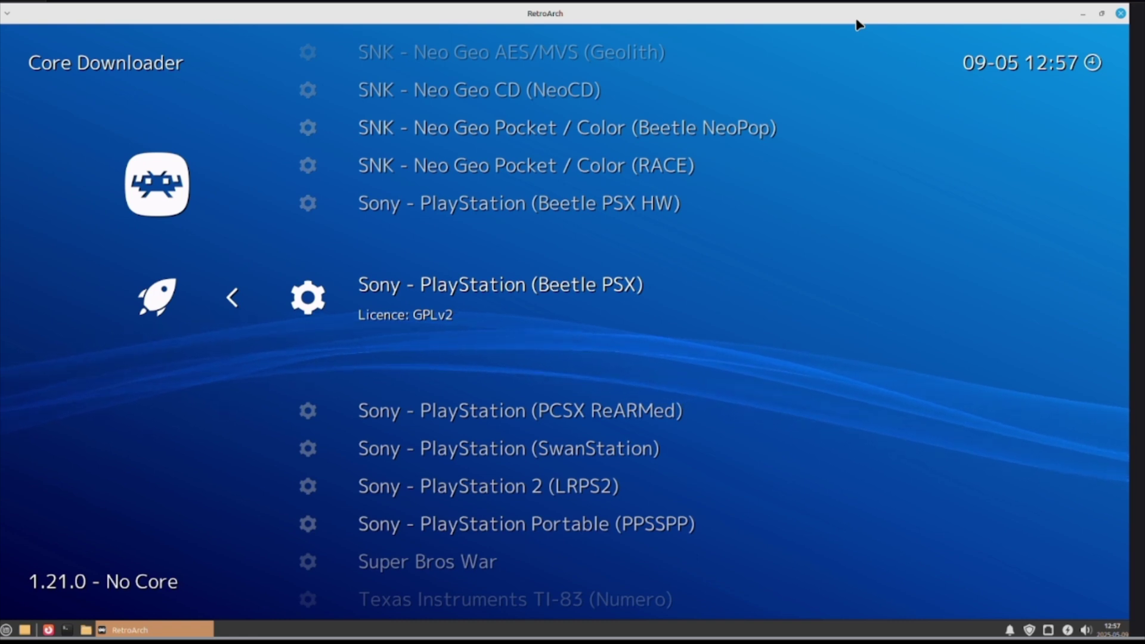
Return to the Main Menu and start a directory scan under Import Content
{"action": "right_click", "coordinate": [220, 458]}
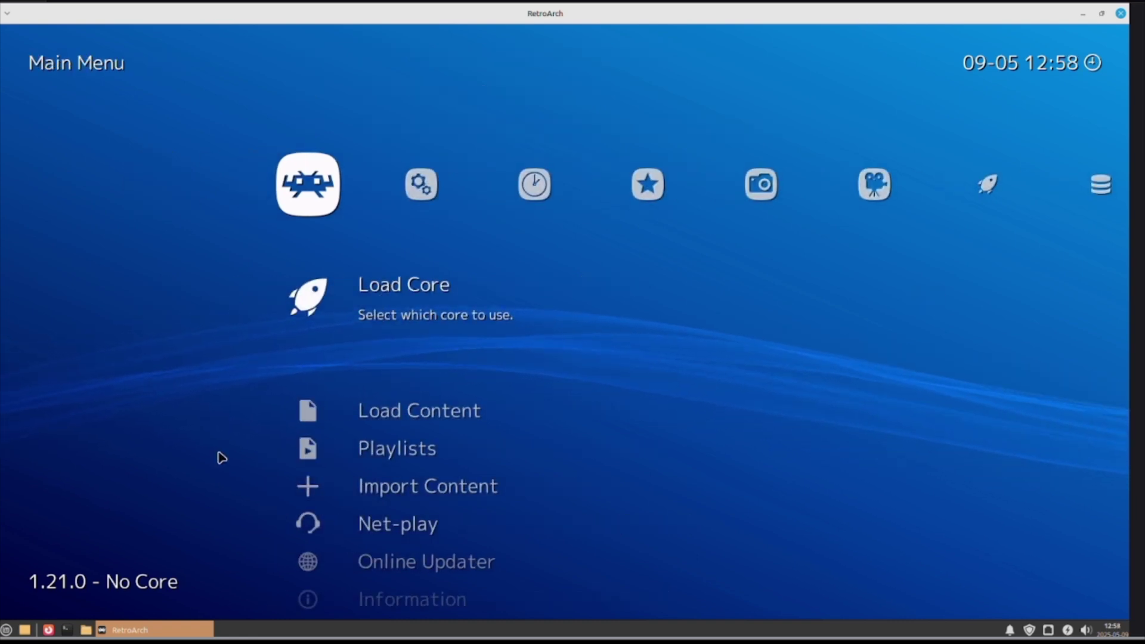
{"action": "scroll", "coordinate": [220, 458], "scroll_direction": "up", "scroll_amount": 2}
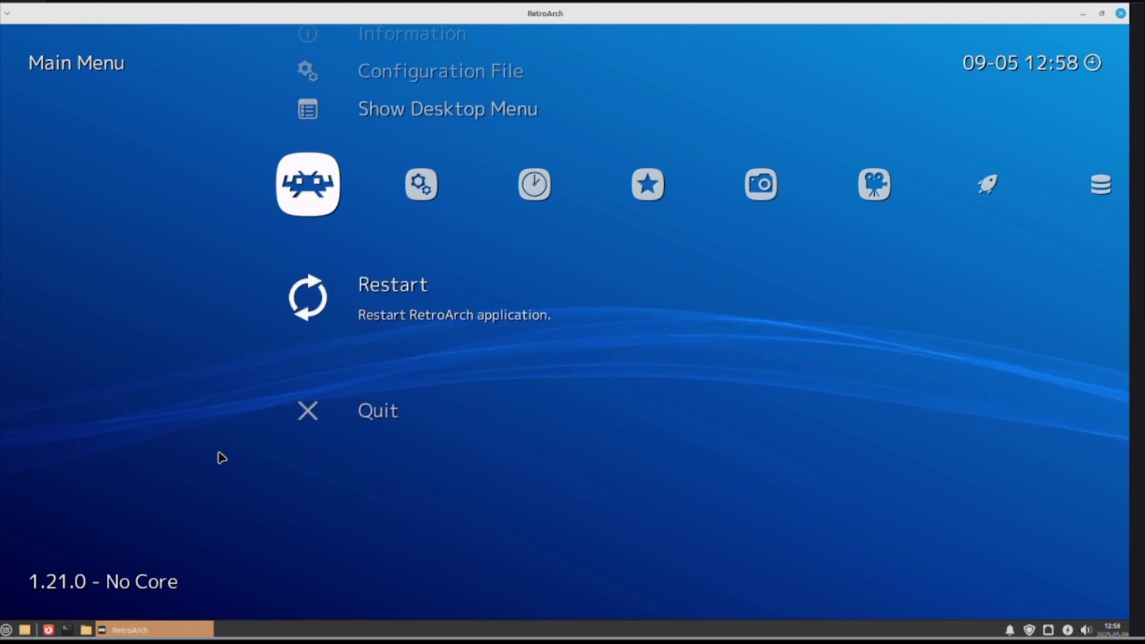
{"action": "scroll", "coordinate": [220, 457], "scroll_direction": "down", "scroll_amount": 1}
{"action": "scroll", "coordinate": [220, 457], "scroll_direction": "up", "scroll_amount": 2}
{"action": "scroll", "coordinate": [220, 458], "scroll_direction": "up", "scroll_amount": 1}
{"action": "scroll", "coordinate": [220, 458], "scroll_direction": "up", "scroll_amount": 5}
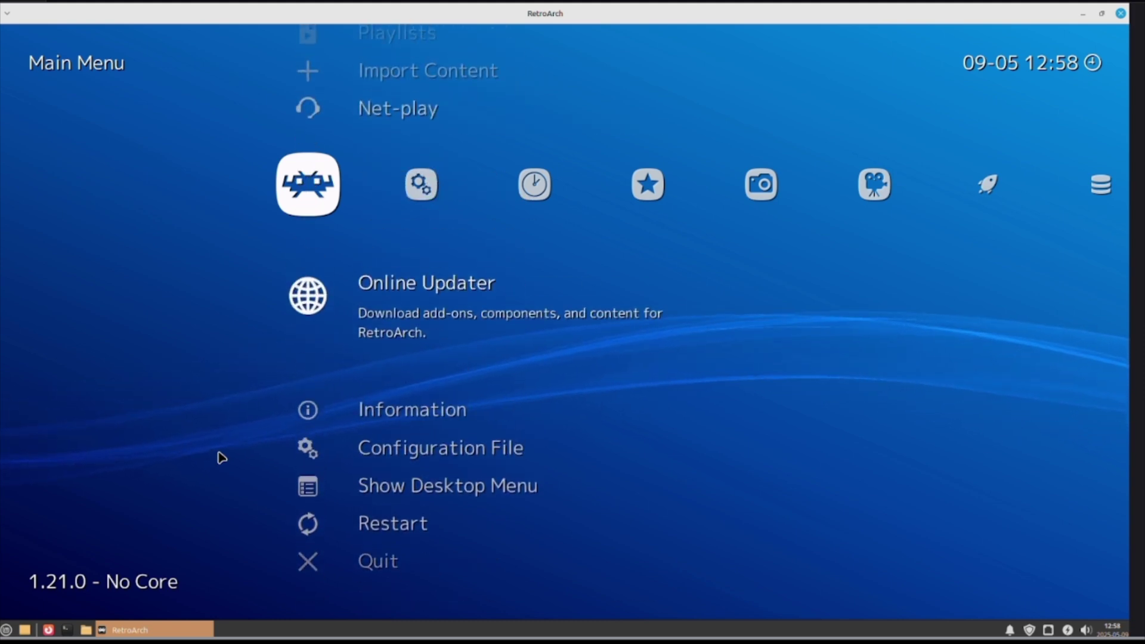
{"action": "scroll", "coordinate": [220, 457], "scroll_direction": "down", "scroll_amount": 1}
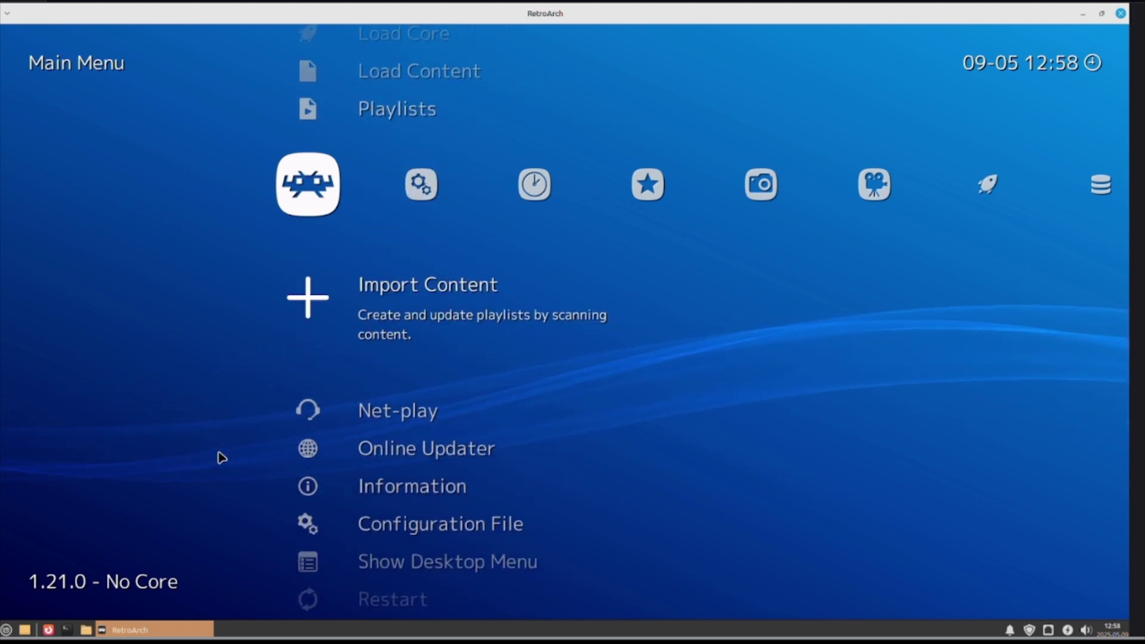
{"action": "scroll", "coordinate": [220, 457], "scroll_direction": "up", "scroll_amount": 3}
{"action": "scroll", "coordinate": [220, 457], "scroll_direction": "down", "scroll_amount": 4}
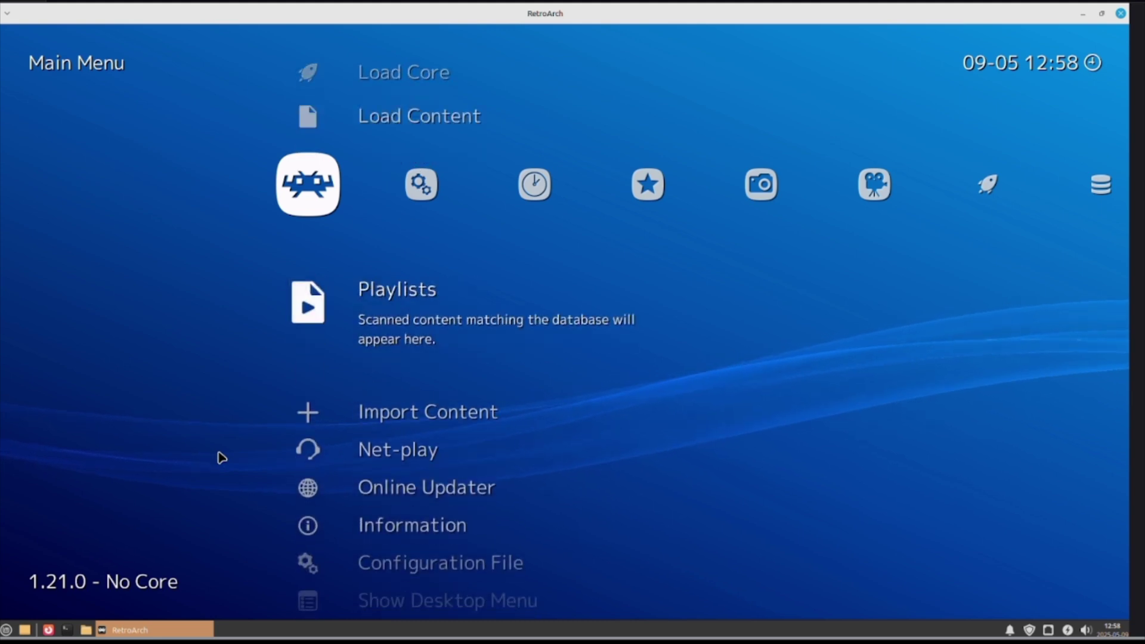
{"action": "key", "text": "Return"}
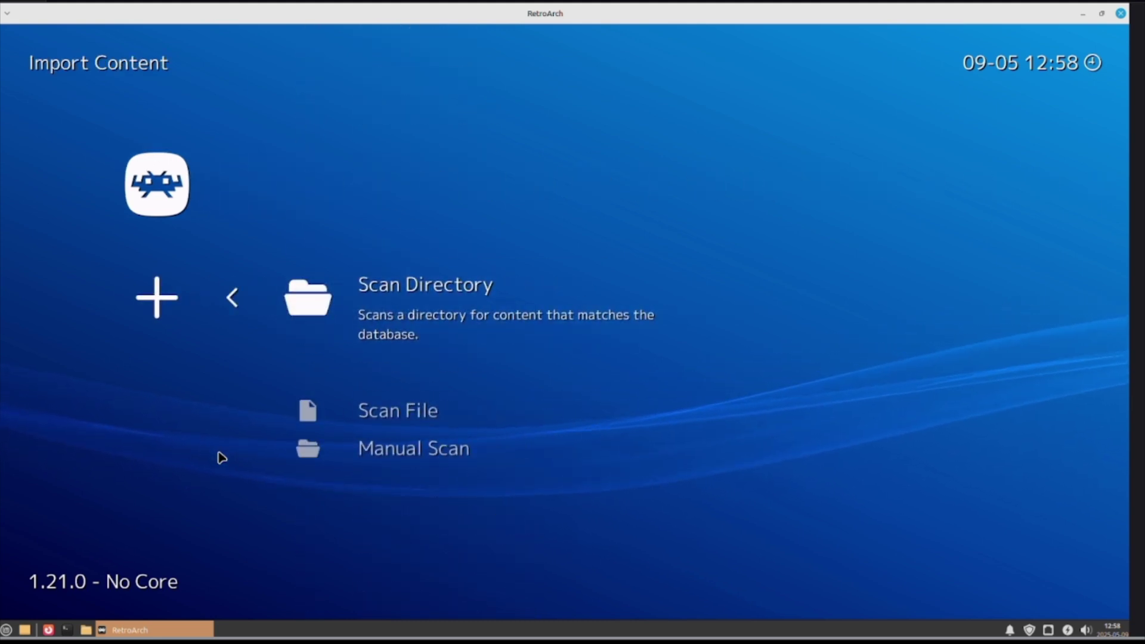
{"action": "key", "text": "Return"}
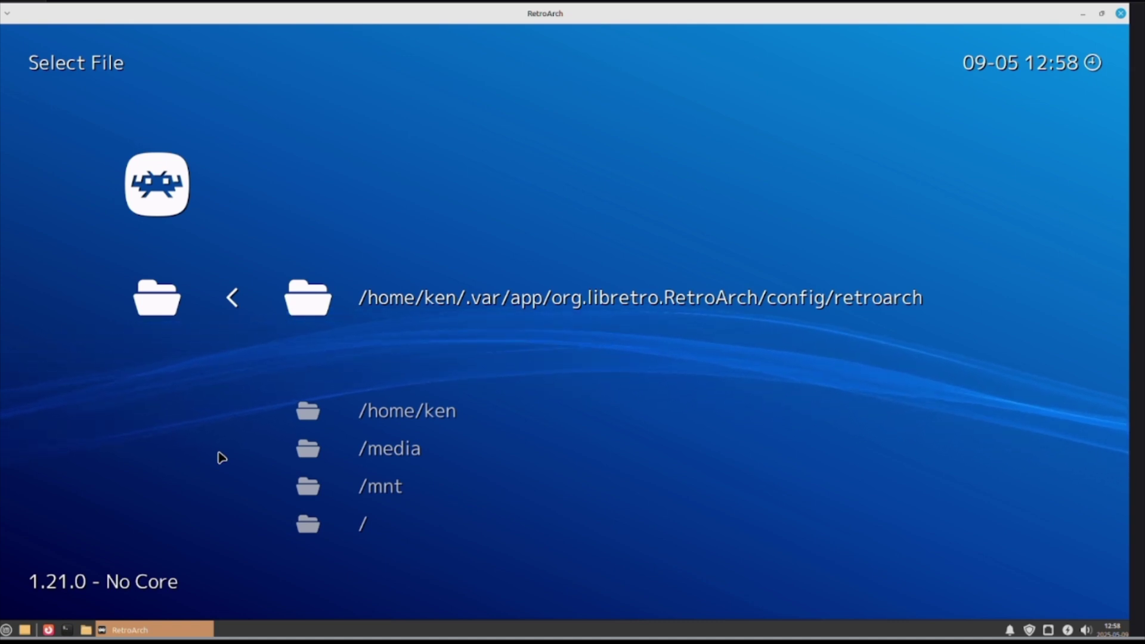
Scan the RetroArch Games folder on the home directory's Desktop for content
{"action": "key", "text": "Down"}
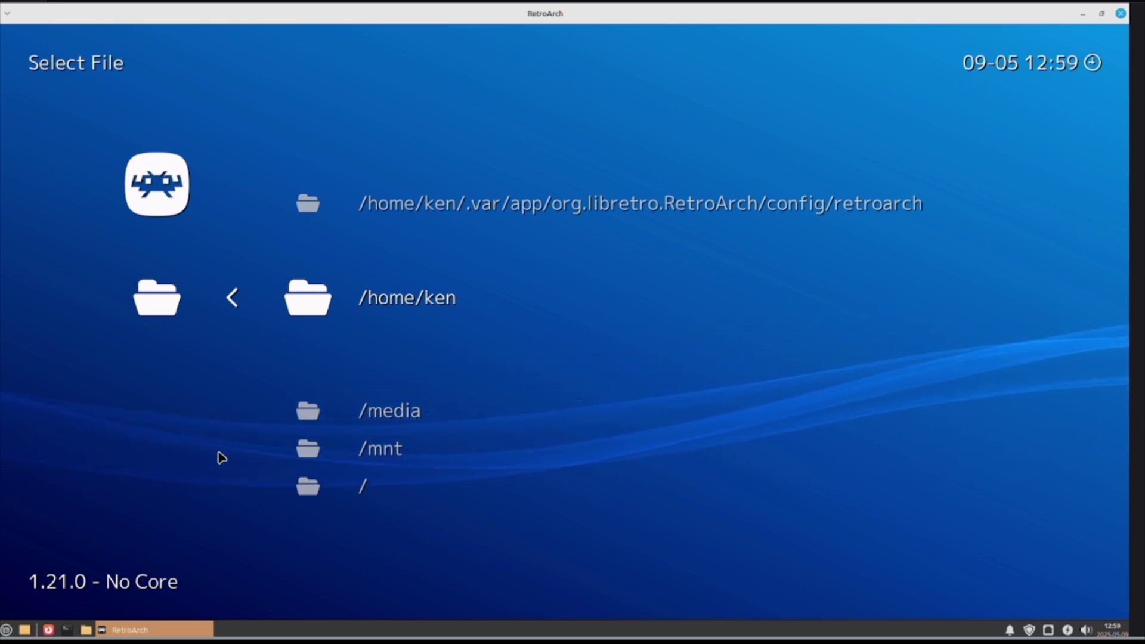
{"action": "key", "text": "Return"}
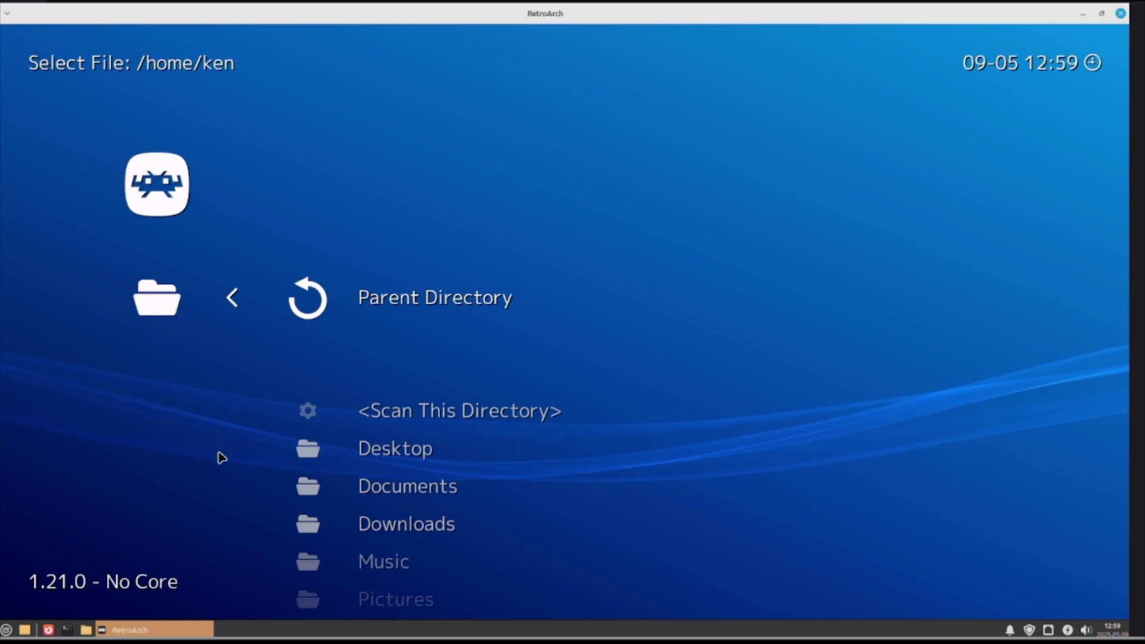
{"action": "key", "text": "Down"}
{"action": "key", "text": "Down"}
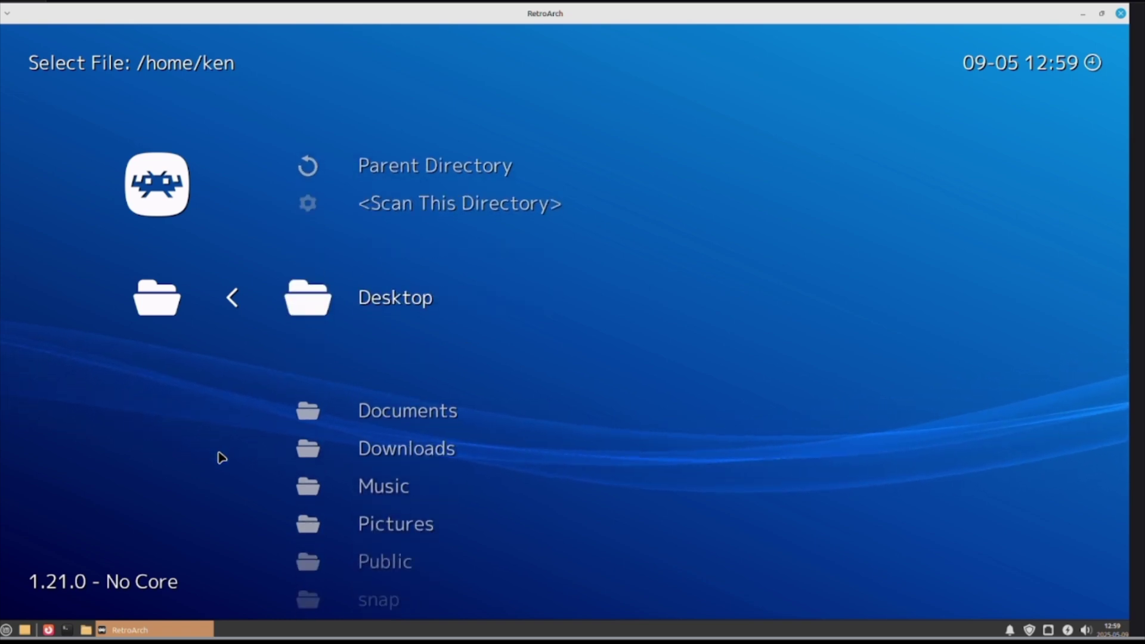
{"action": "key", "text": "Return"}
{"action": "key", "text": "Down"}
{"action": "key", "text": "Down"}
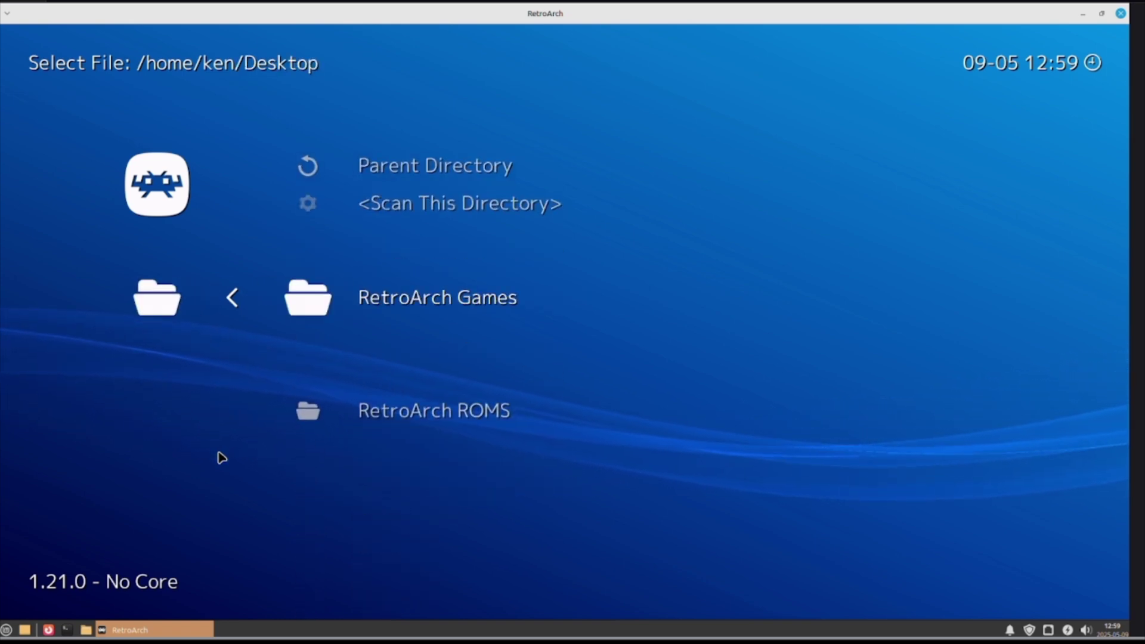
{"action": "key", "text": "Return"}
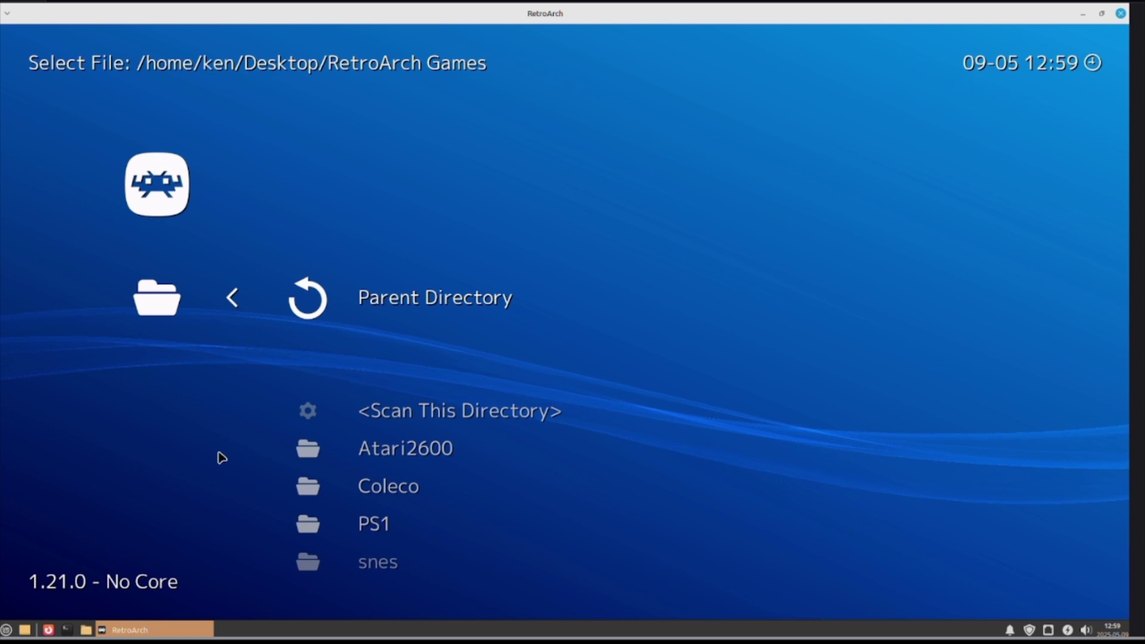
{"action": "key", "text": "Down"}
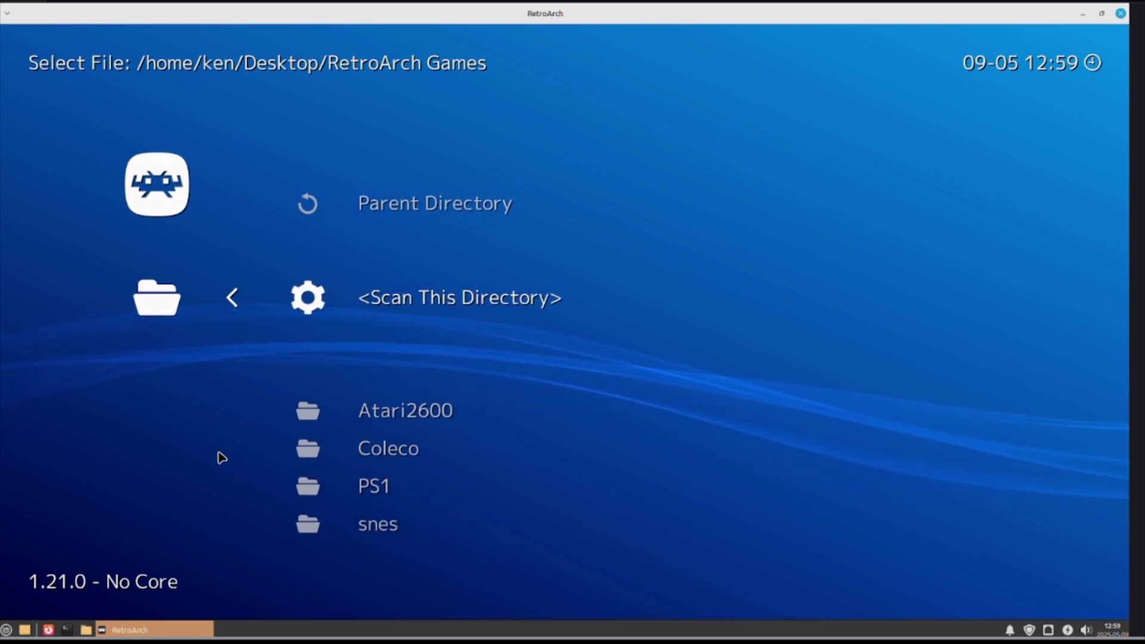
{"action": "key", "text": "Return"}
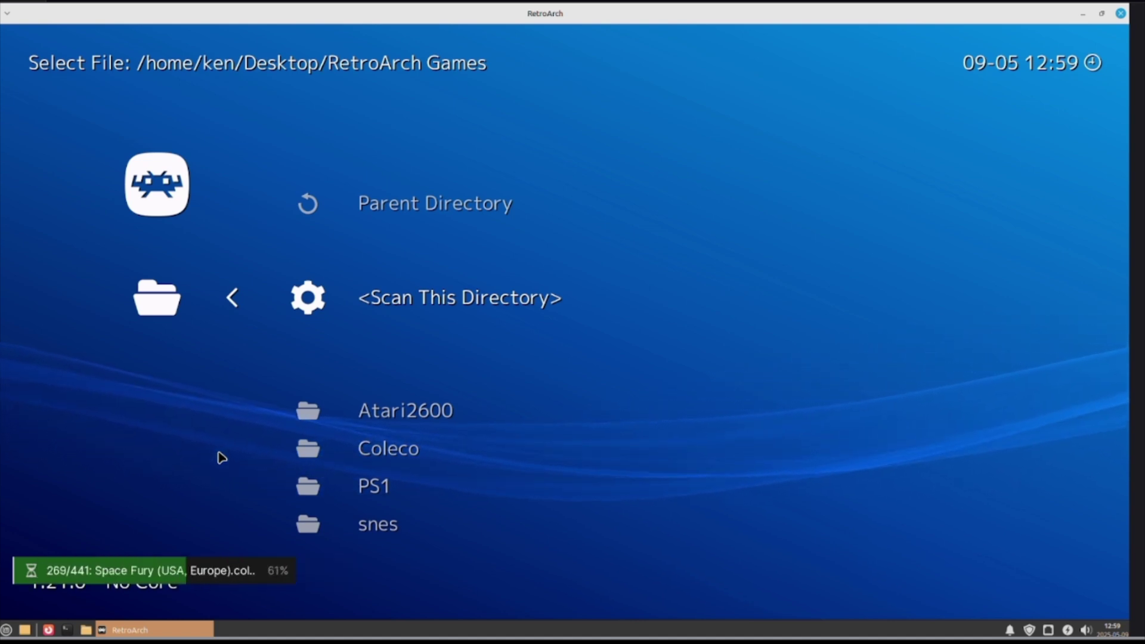
Return to the Main Menu and look through the PlayStation and ColecoVision playlists, ending at the 2600 playlist
{"action": "key", "text": "BackSpace"}
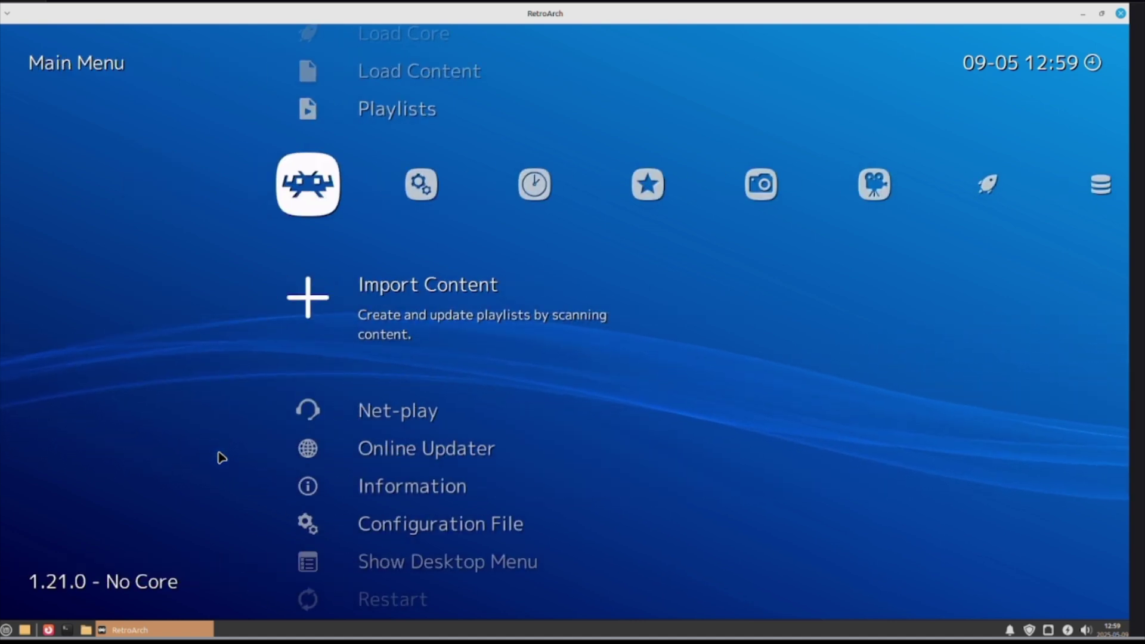
{"action": "key", "text": "Left"}
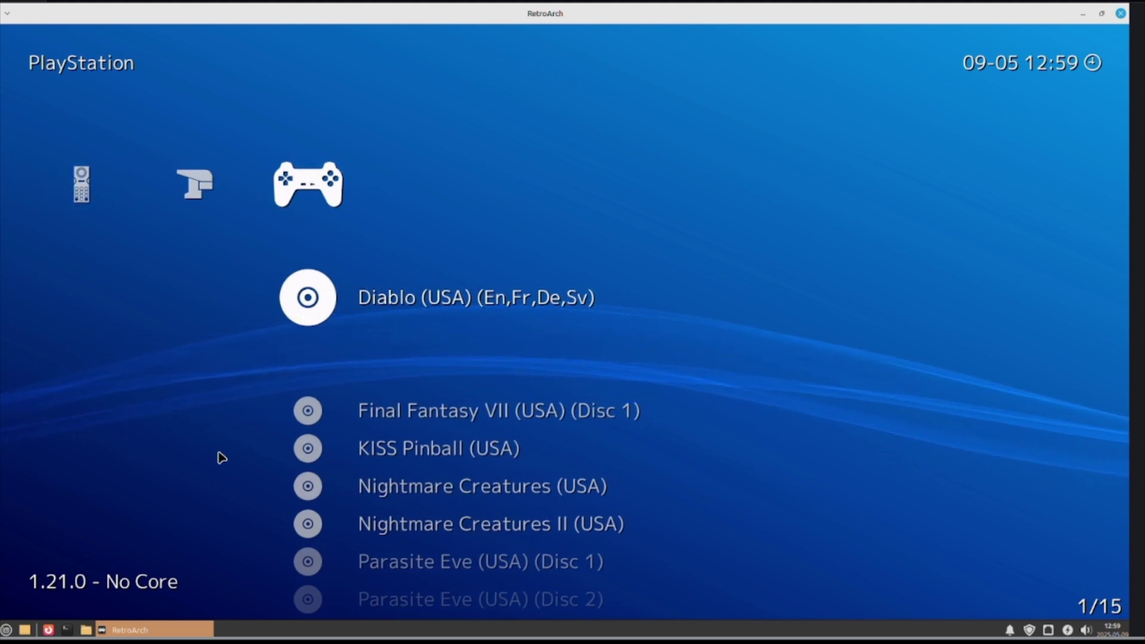
{"action": "key", "text": "Left"}
{"action": "key", "text": "Right"}
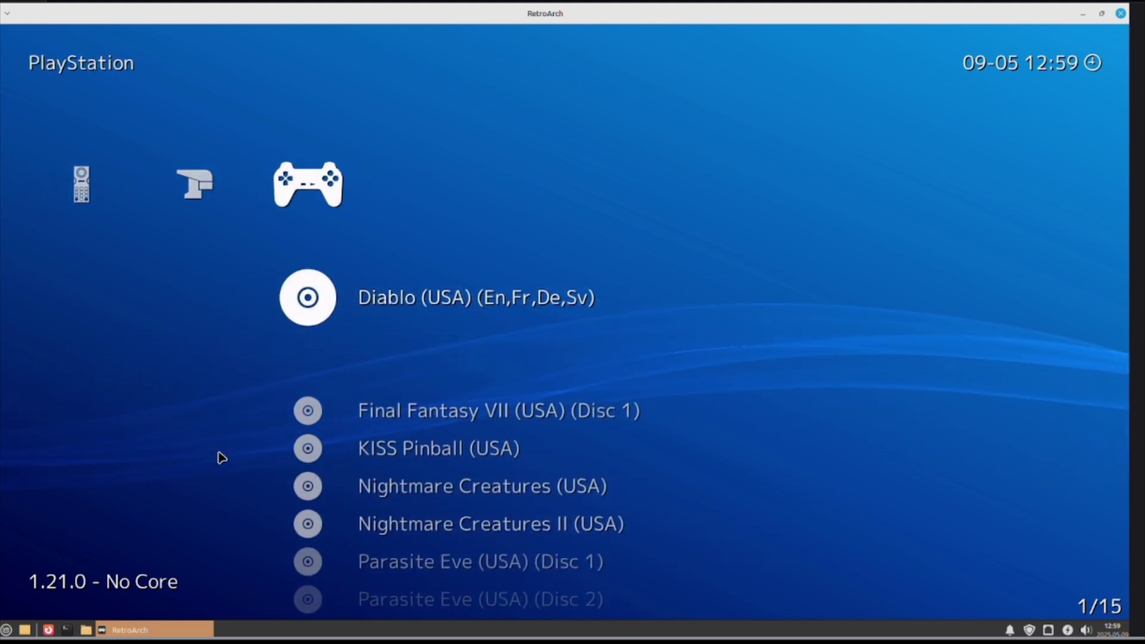
{"action": "key", "text": "Left"}
{"action": "key", "text": "Left"}
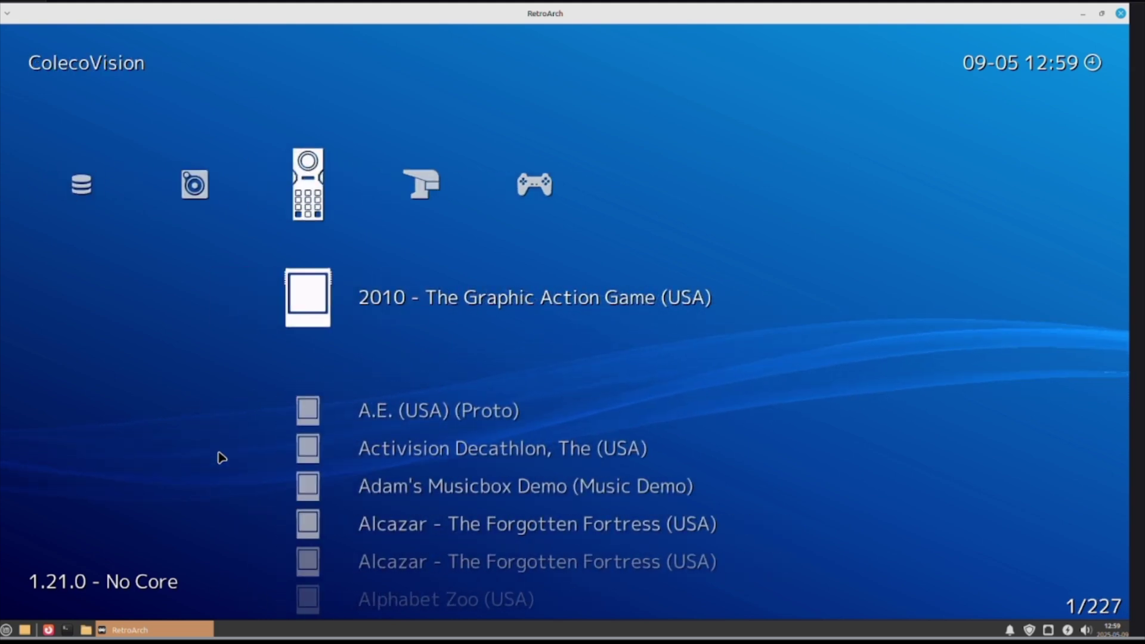
{"action": "key", "text": "Left"}
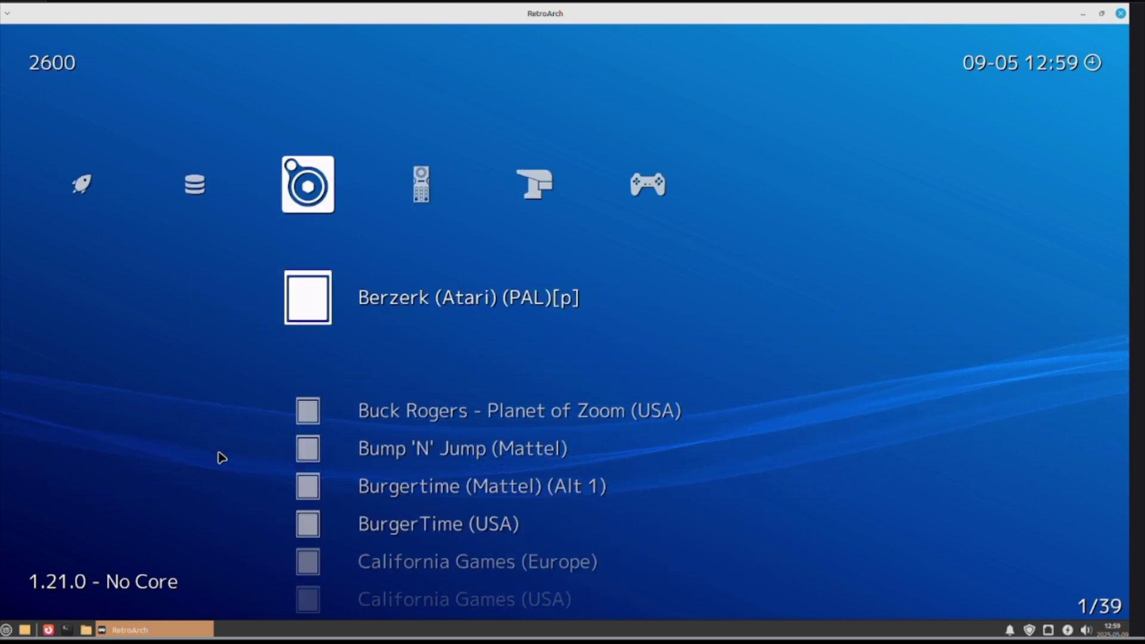
Associate Burgertime (Mattel) (Alt 1) in the 2600 playlist with the Atari - 2600 (Stella 2023) core
{"action": "key", "text": "Down"}
{"action": "key", "text": "Down"}
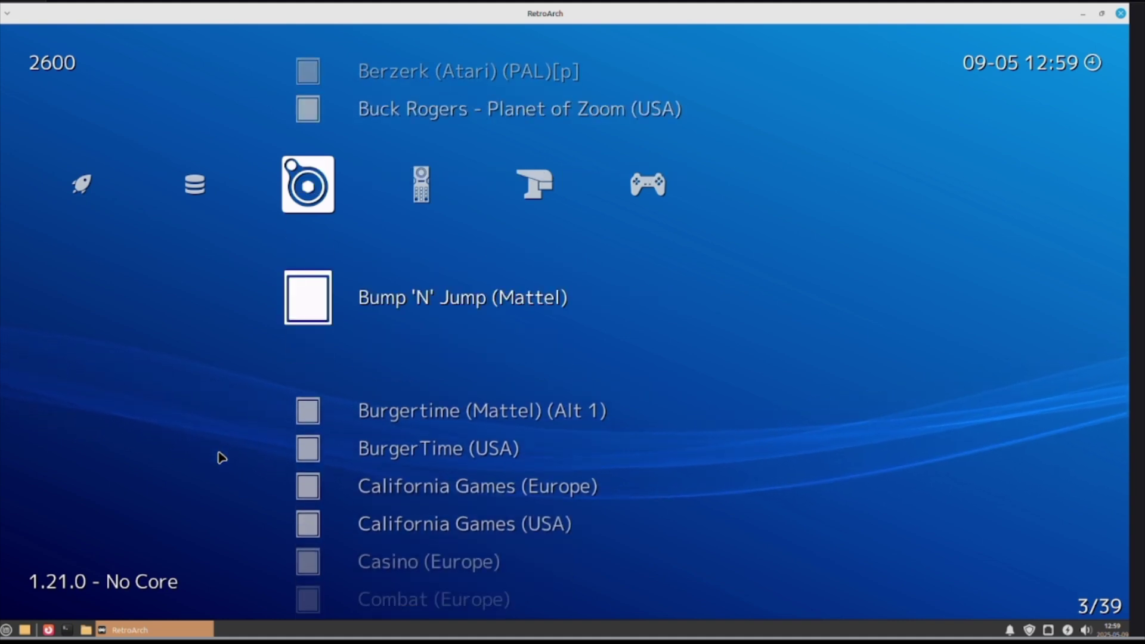
{"action": "key", "text": "Down"}
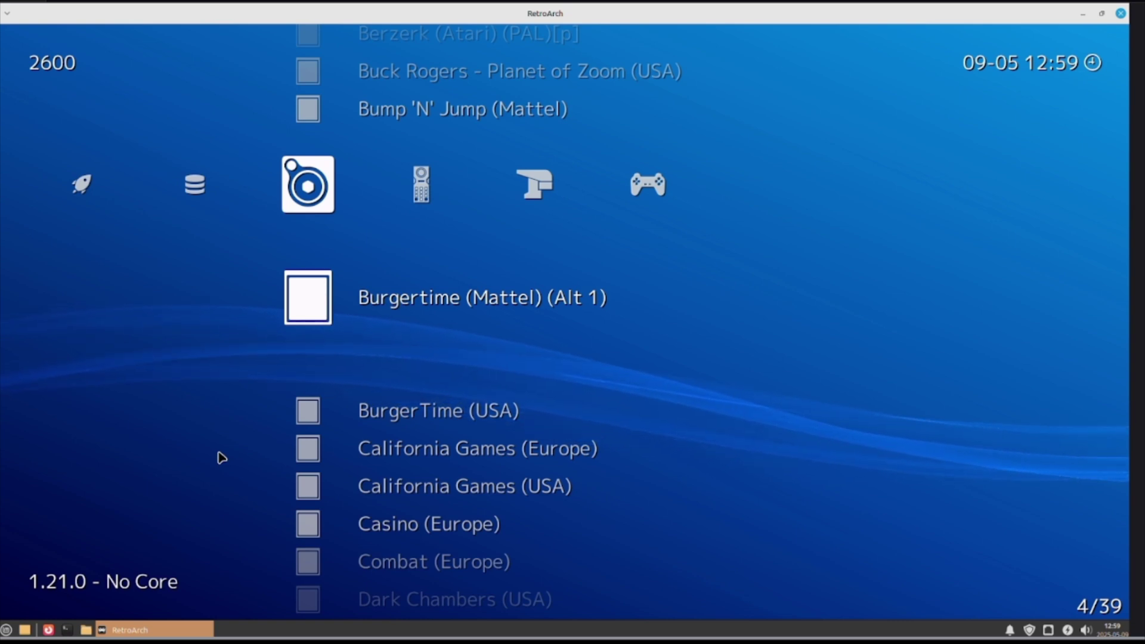
{"action": "key", "text": "Return"}
{"action": "key", "text": "Down"}
{"action": "key", "text": "Down"}
{"action": "key", "text": "Down"}
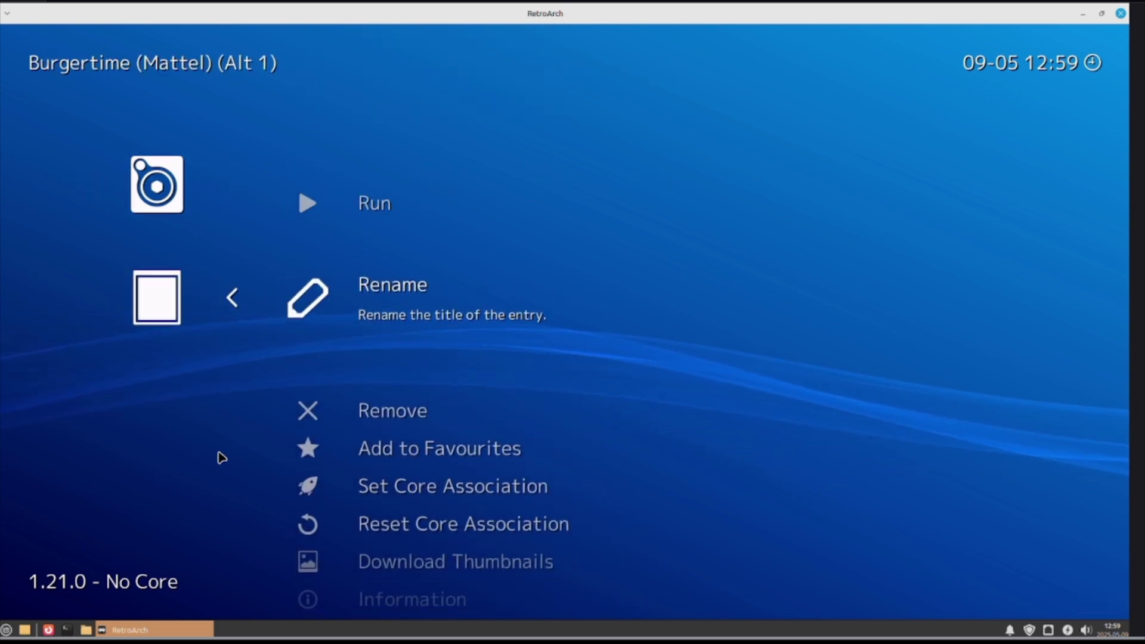
{"action": "key", "text": "Down"}
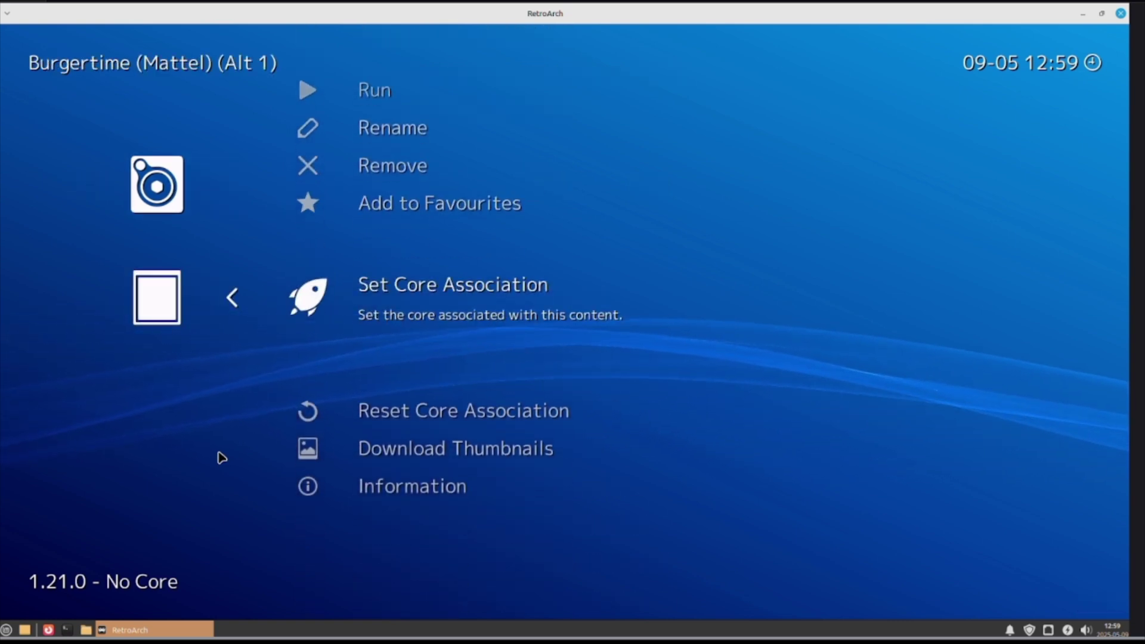
{"action": "key", "text": "Return"}
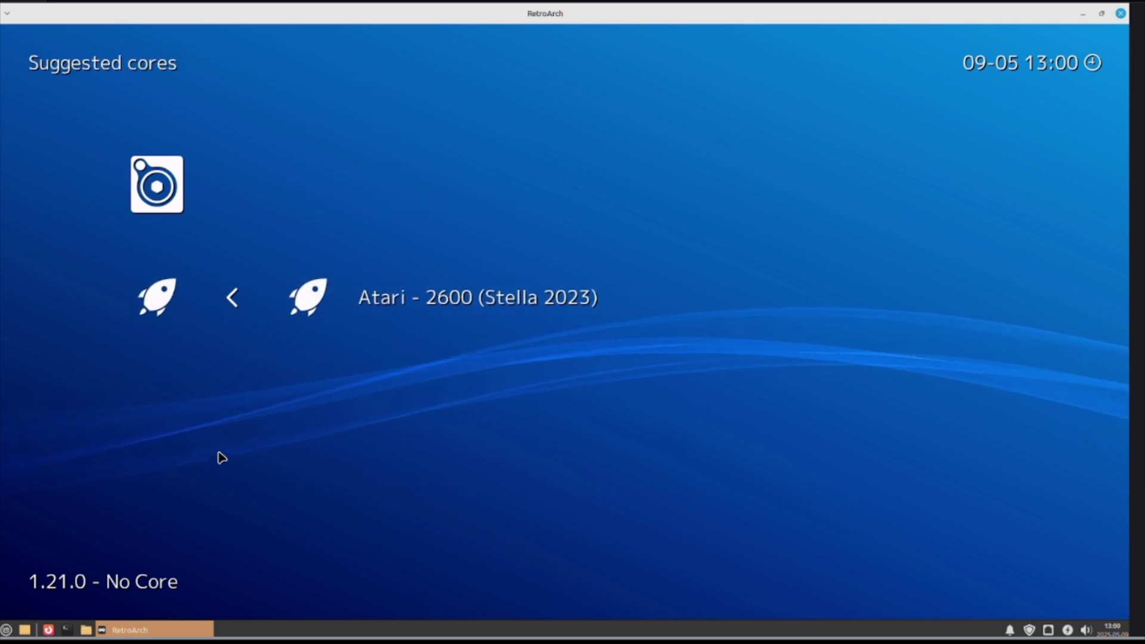
{"action": "key", "text": "Return"}
Run Burgertime (Mattel) (Alt 1) with its associated core
{"action": "key", "text": "Up"}
{"action": "key", "text": "Up"}
{"action": "key", "text": "Up"}
{"action": "key", "text": "Up"}
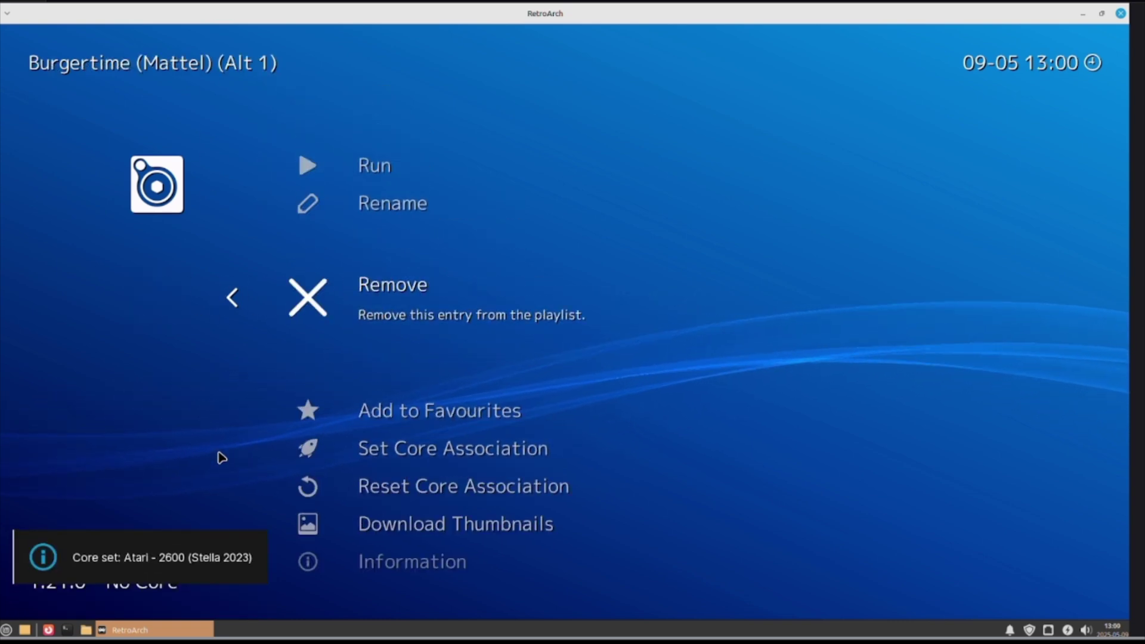
{"action": "key", "text": "Return"}
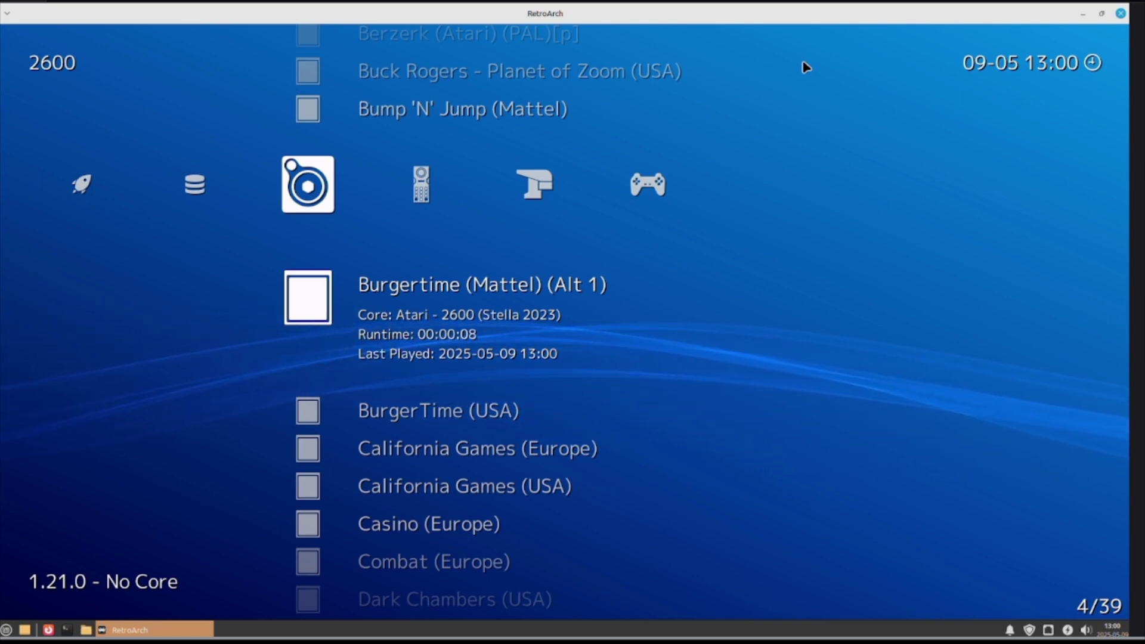
Download the thumbnails for Burgertime (Mattel) (Alt 1) in the 2600 playlist
{"action": "key", "text": "Return"}
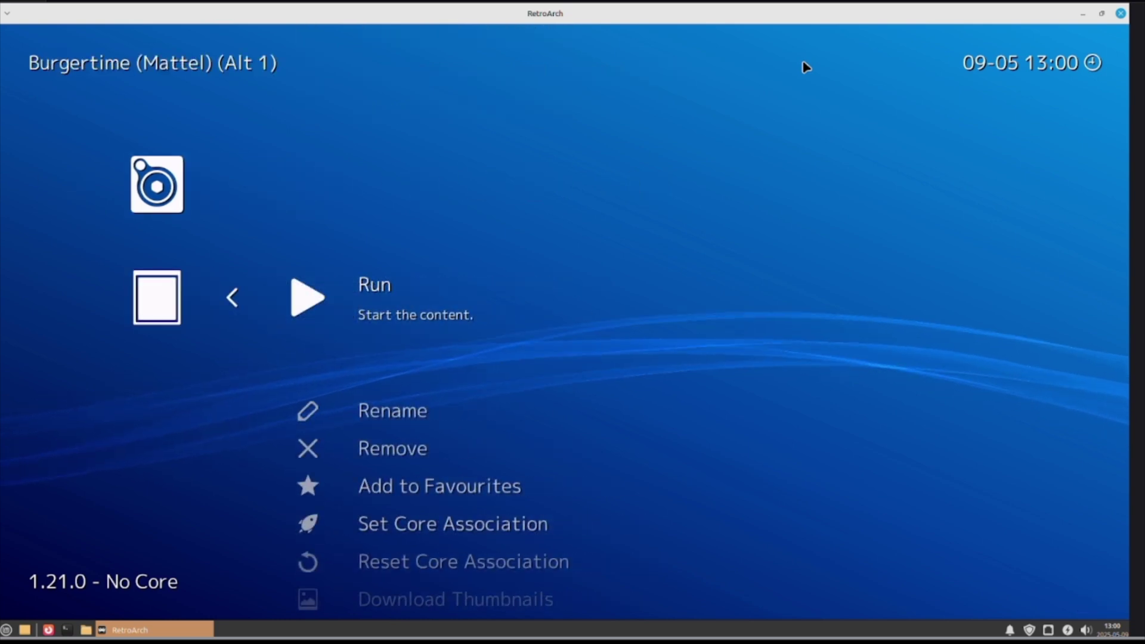
{"action": "key", "text": "Up"}
{"action": "key", "text": "Up"}
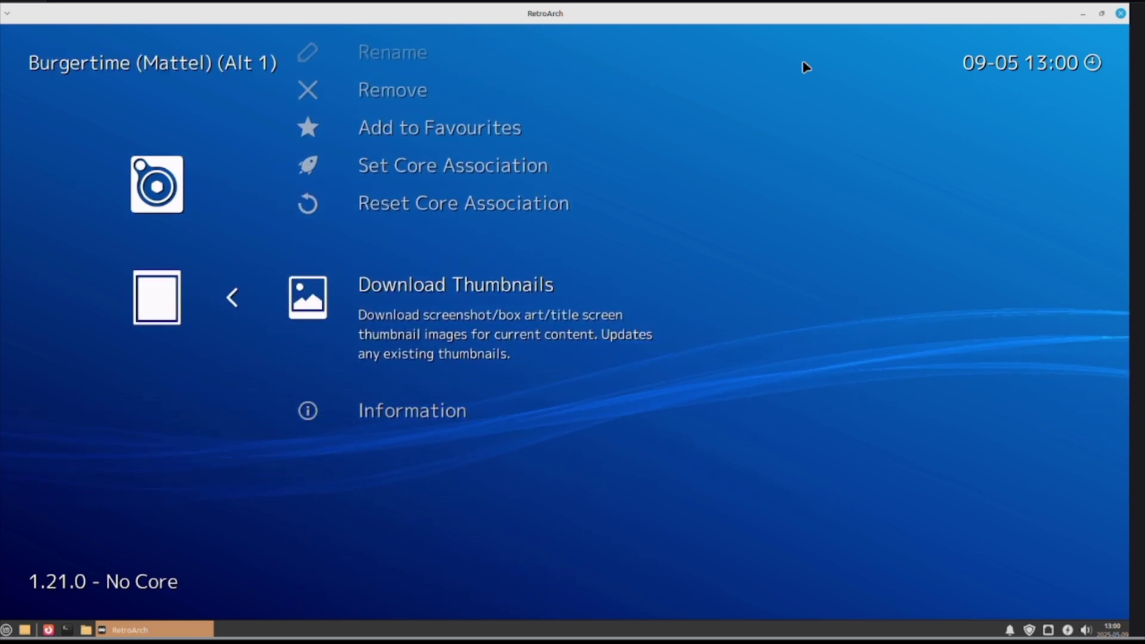
{"action": "key", "text": "Return"}
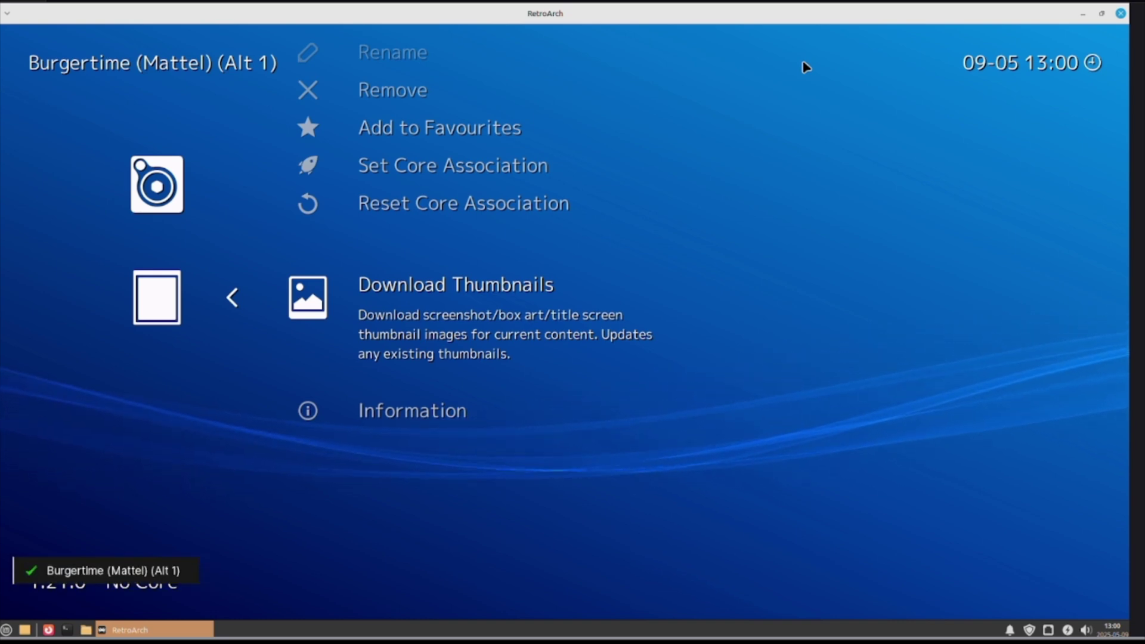
Download the thumbnails for the next 2600 playlist entry, BurgerTime (USA)
{"action": "key", "text": "BackSpace"}
{"action": "key", "text": "Down"}
{"action": "key", "text": "Return"}
{"action": "key", "text": "Return"}
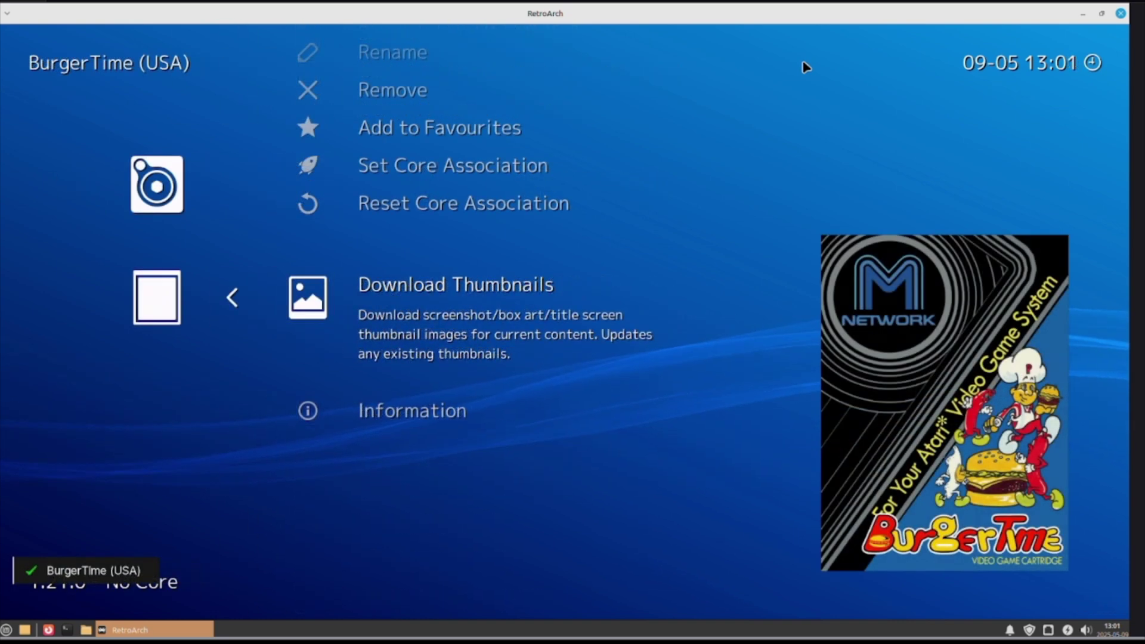
Return to the 2600 playlist, compare the artwork of the two BurgerTime entries, and browse past the top to the last game
{"action": "key", "text": "Down"}
{"action": "key", "text": "Down"}
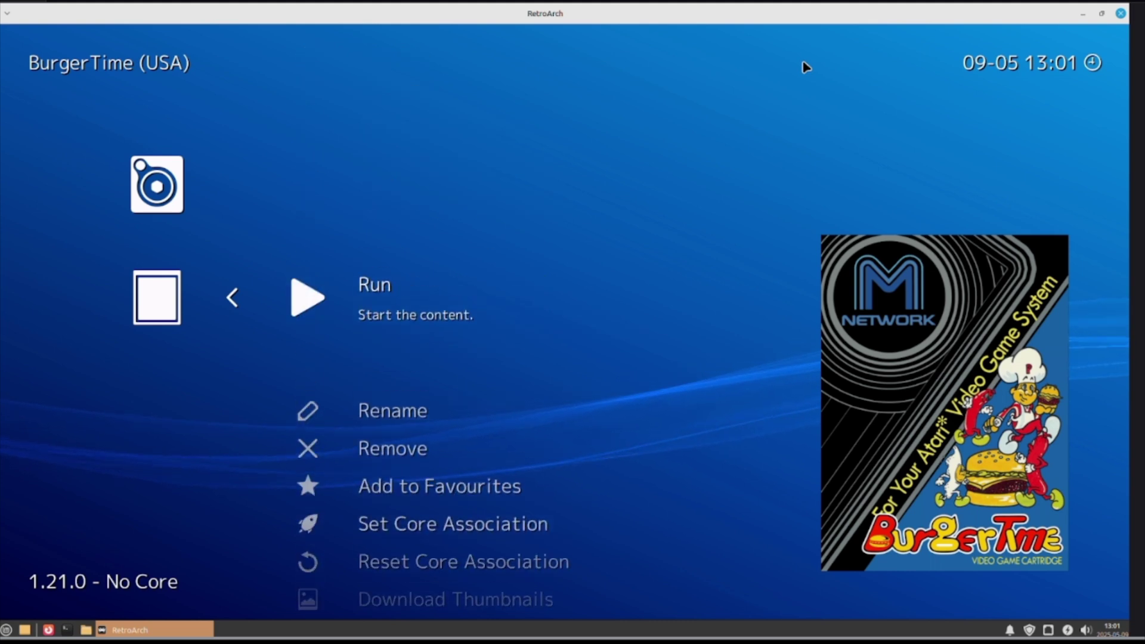
{"action": "key", "text": "BackSpace"}
{"action": "key", "text": "Up"}
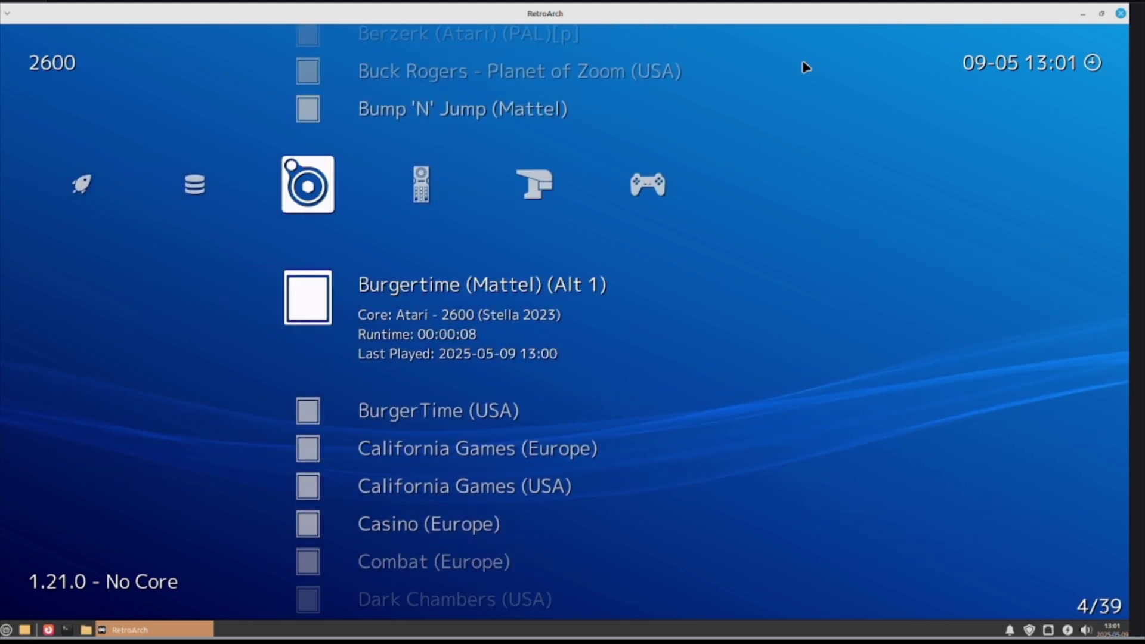
{"action": "key", "text": "Down"}
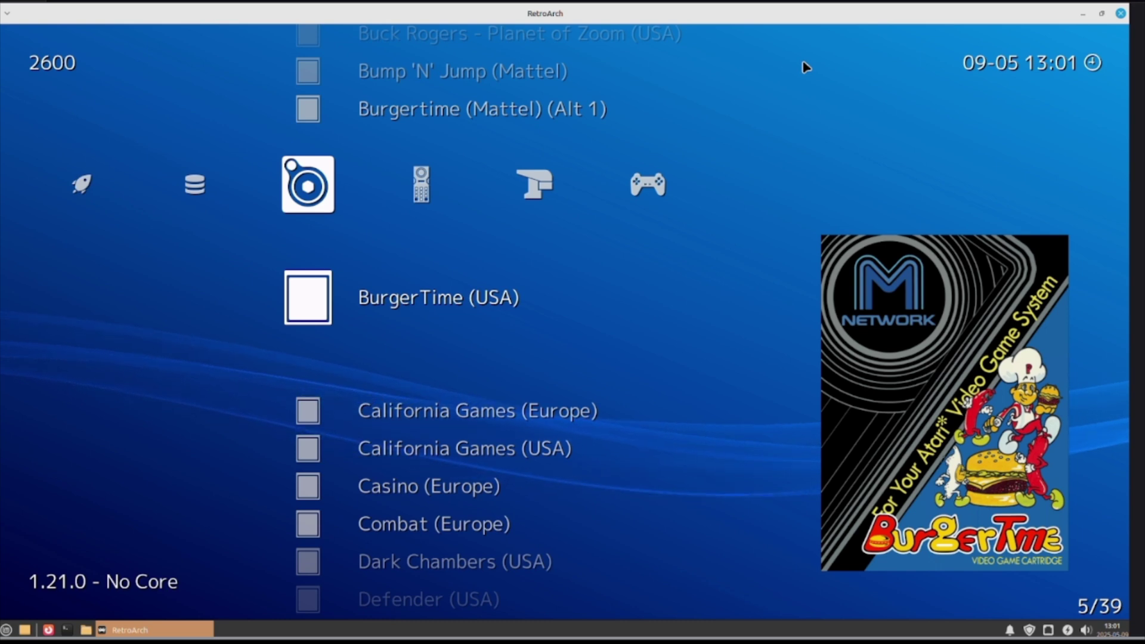
{"action": "key", "text": "Up"}
{"action": "key", "text": "Up"}
{"action": "key", "text": "Up"}
{"action": "key", "text": "Up"}
{"action": "key", "text": "Up"}
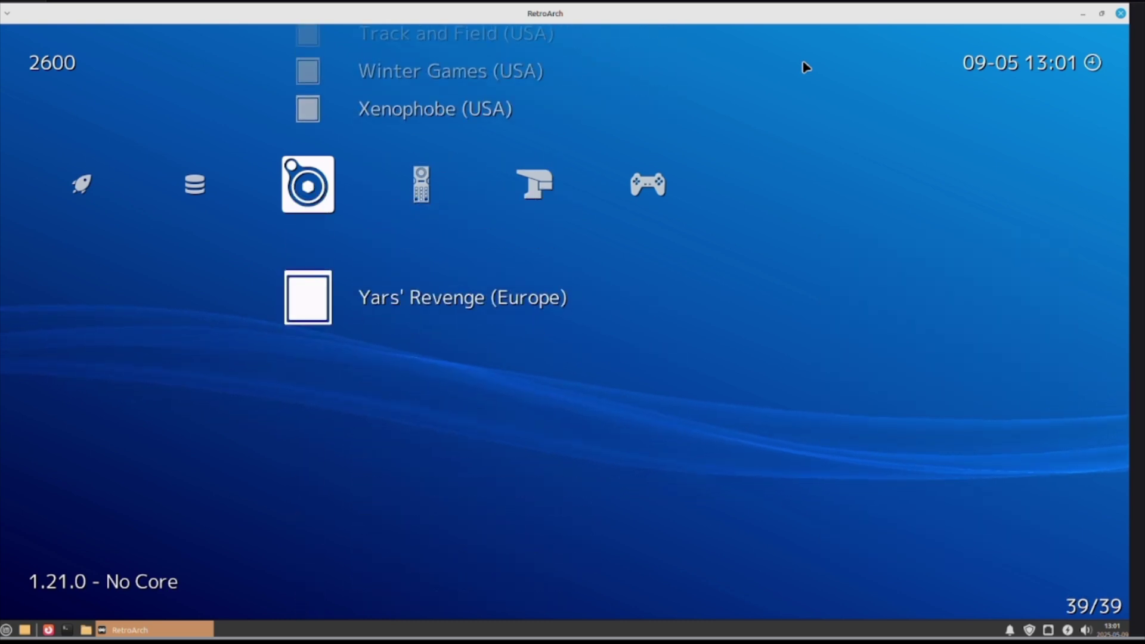
Set the Coleco - ColecoVision (Gearcoleco) core for 2010 - The Graphic Action Game (USA) in the ColecoVision playlist and run it
{"action": "key", "text": "Right"}
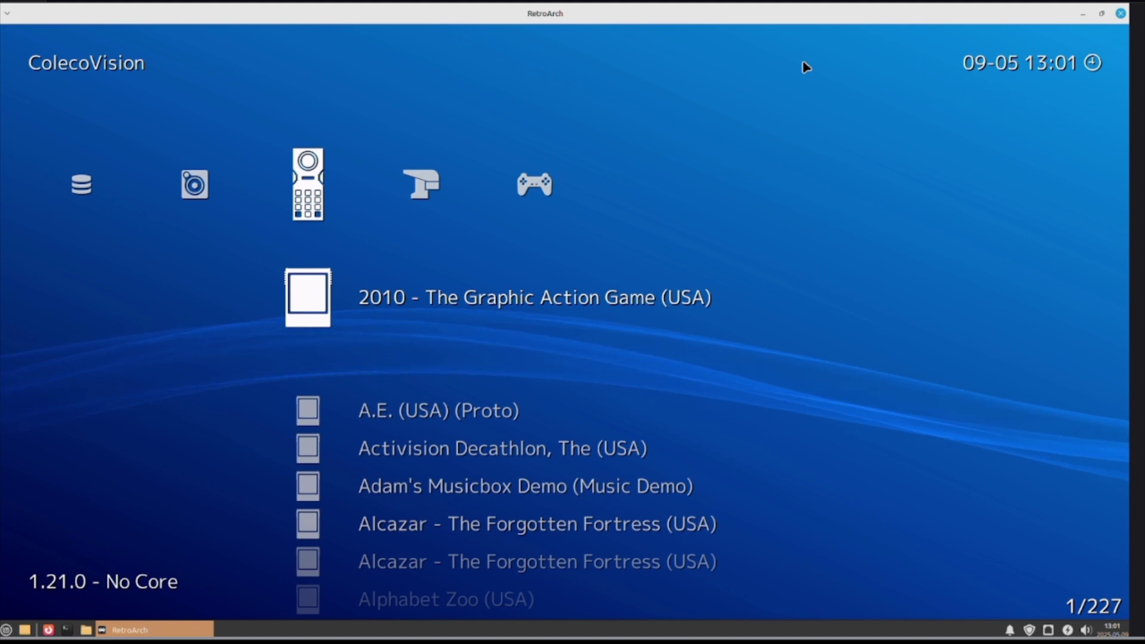
{"action": "key", "text": "Right"}
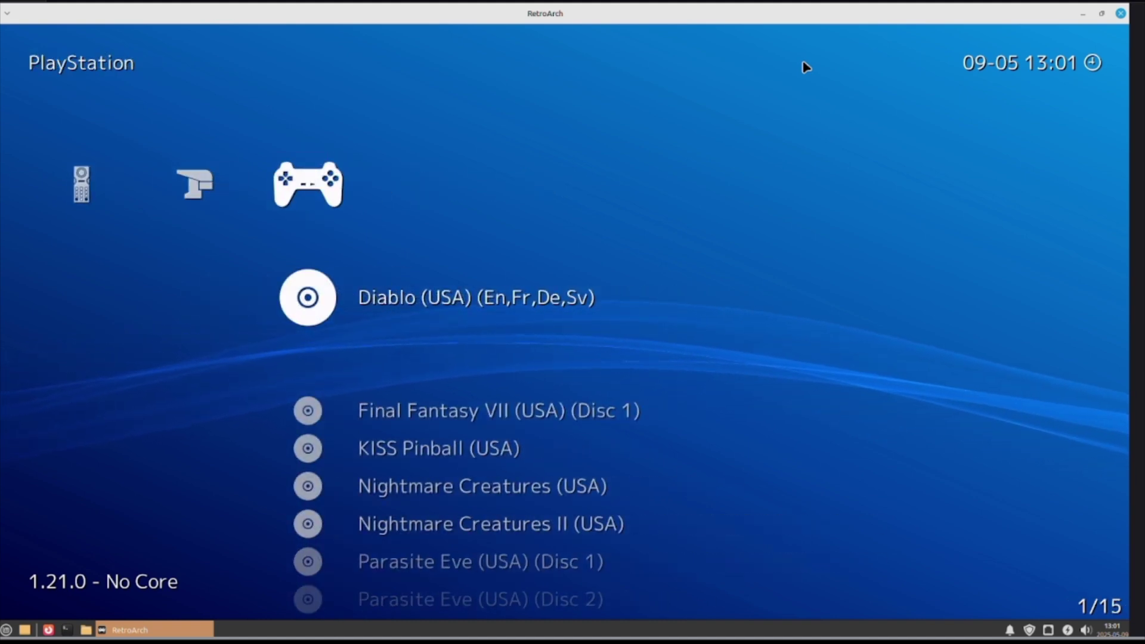
{"action": "key", "text": "Left"}
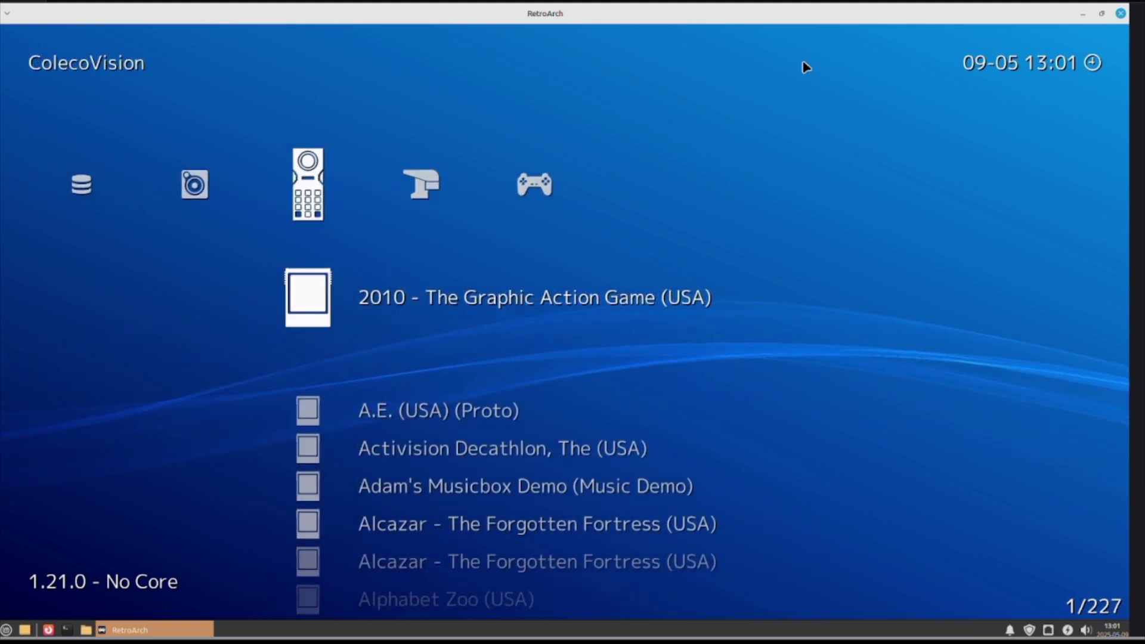
{"action": "key", "text": "Down"}
{"action": "key", "text": "Up"}
{"action": "key", "text": "Return"}
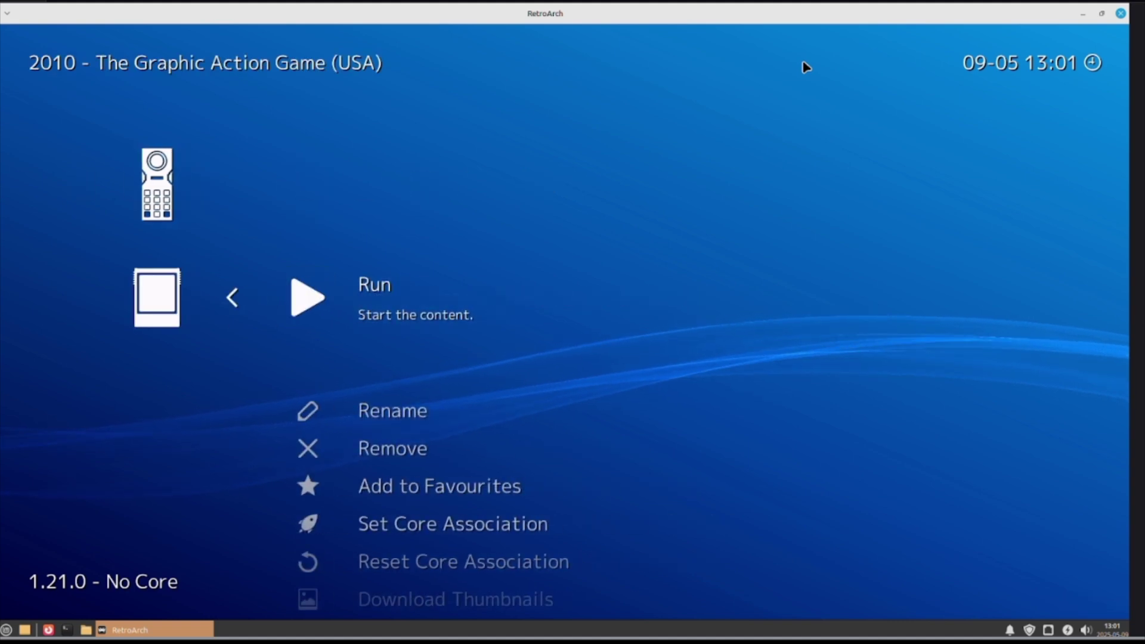
{"action": "key", "text": "Return"}
{"action": "key", "text": "Return"}
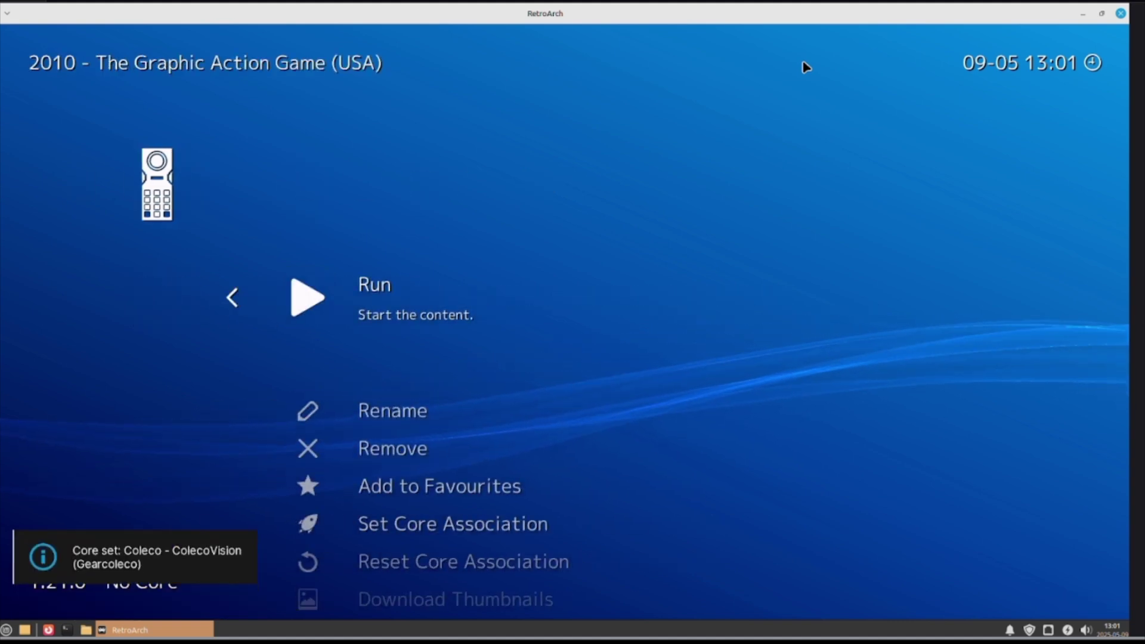
{"action": "key", "text": "Return"}
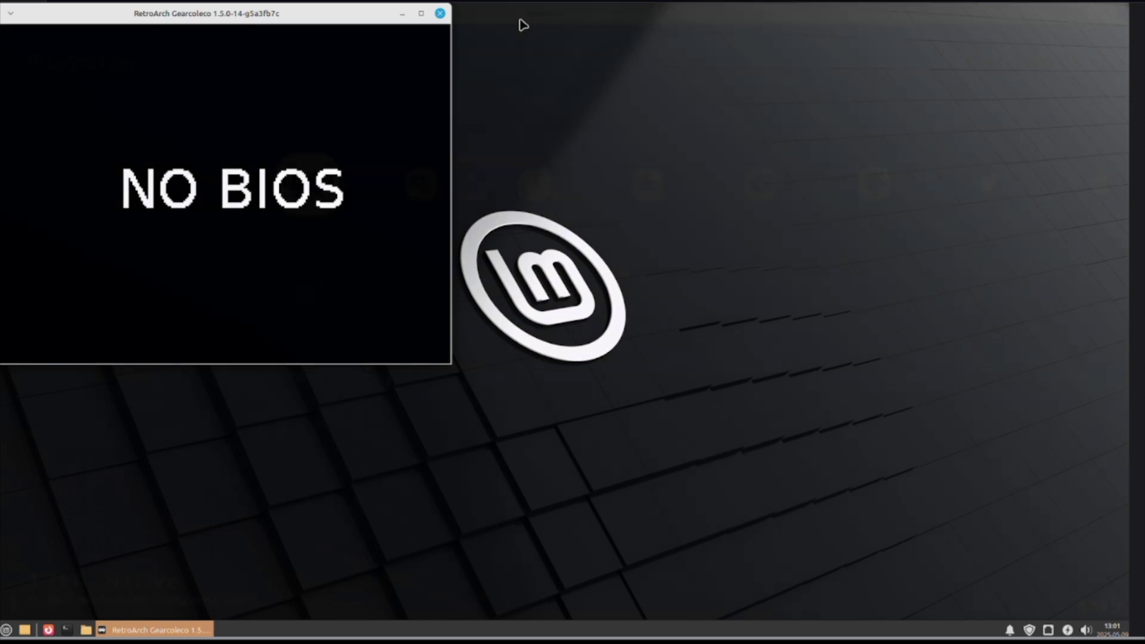
Open Diablo (USA) in the PlayStation playlist and set its core to Sony - PlayStation (Beetle PSX)
{"action": "key", "text": "Return"}
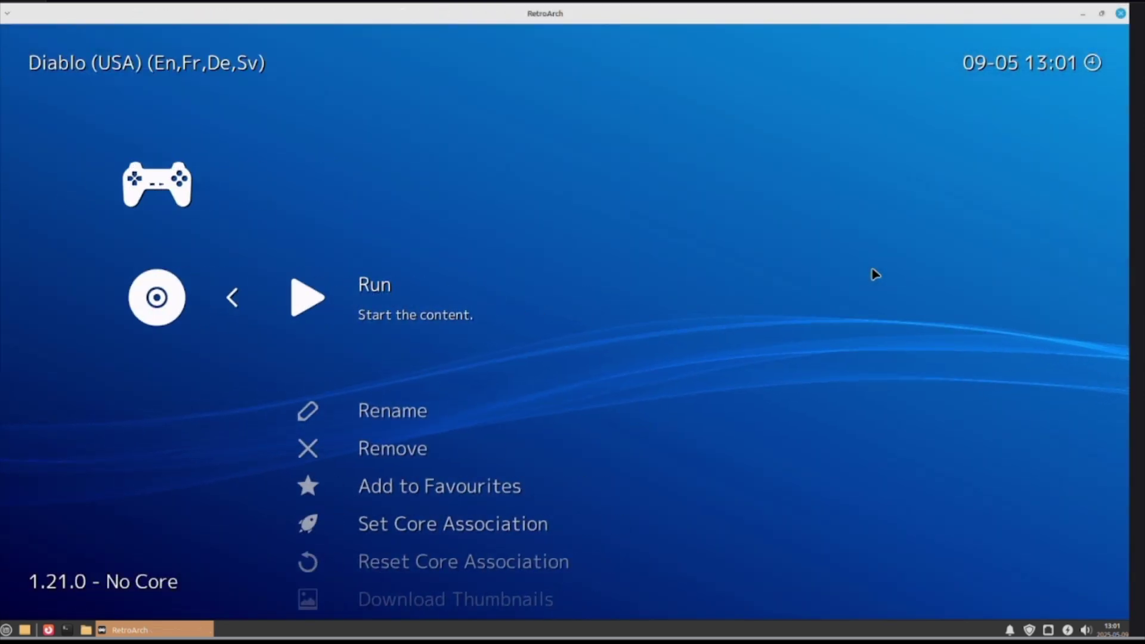
{"action": "key", "text": "Return"}
{"action": "key", "text": "Return"}
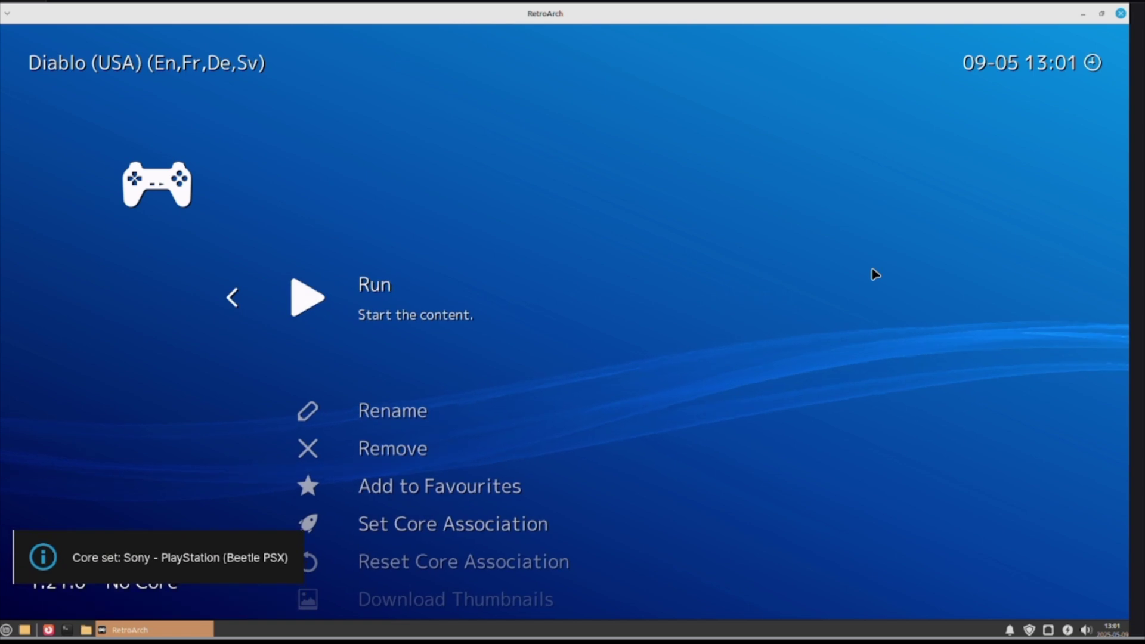
Run Diablo (USA), close it, and look at the BIOS files in the RetroArch ROMS folder on the desktop
{"action": "key", "text": "Return"}
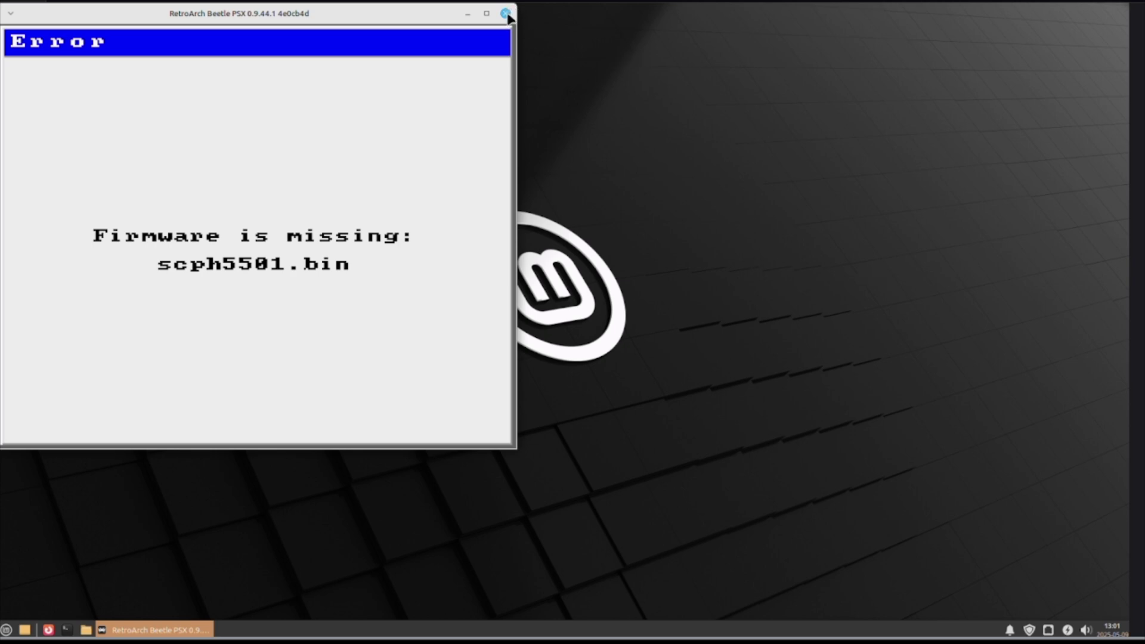
{"action": "left_click", "coordinate": [505, 13]}
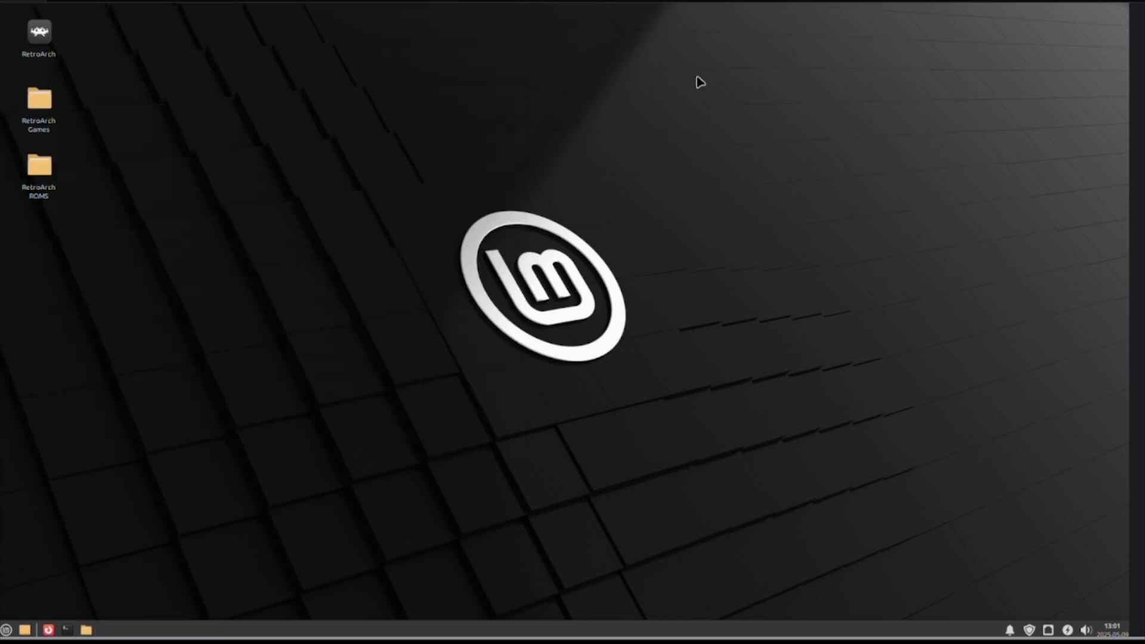
{"action": "double_click", "coordinate": [37, 167]}
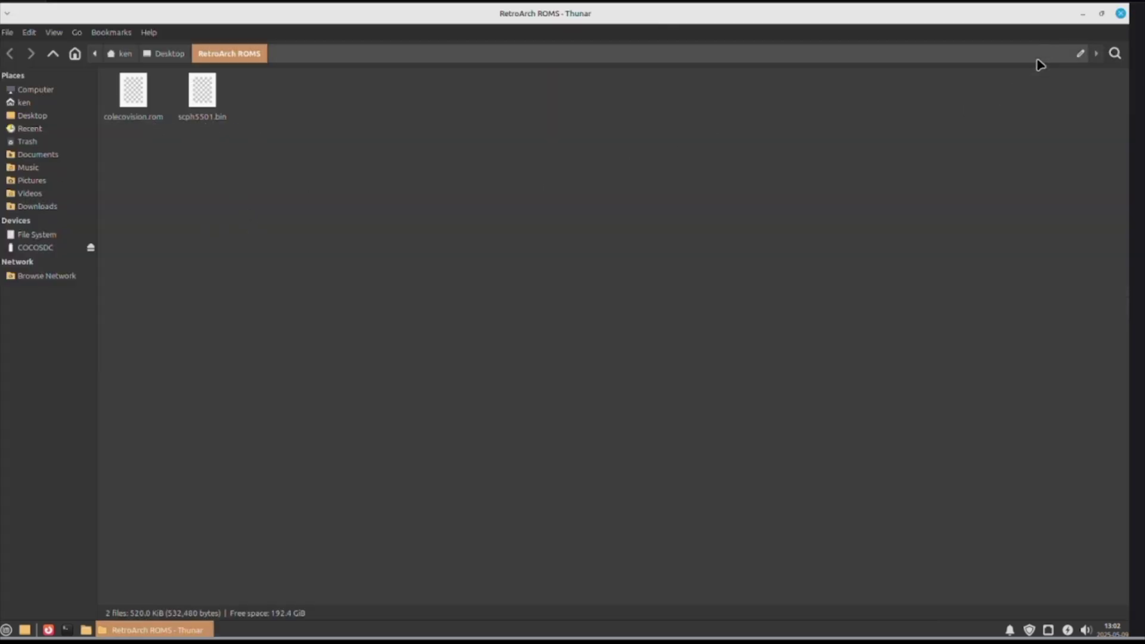
{"action": "left_click", "coordinate": [1121, 13]}
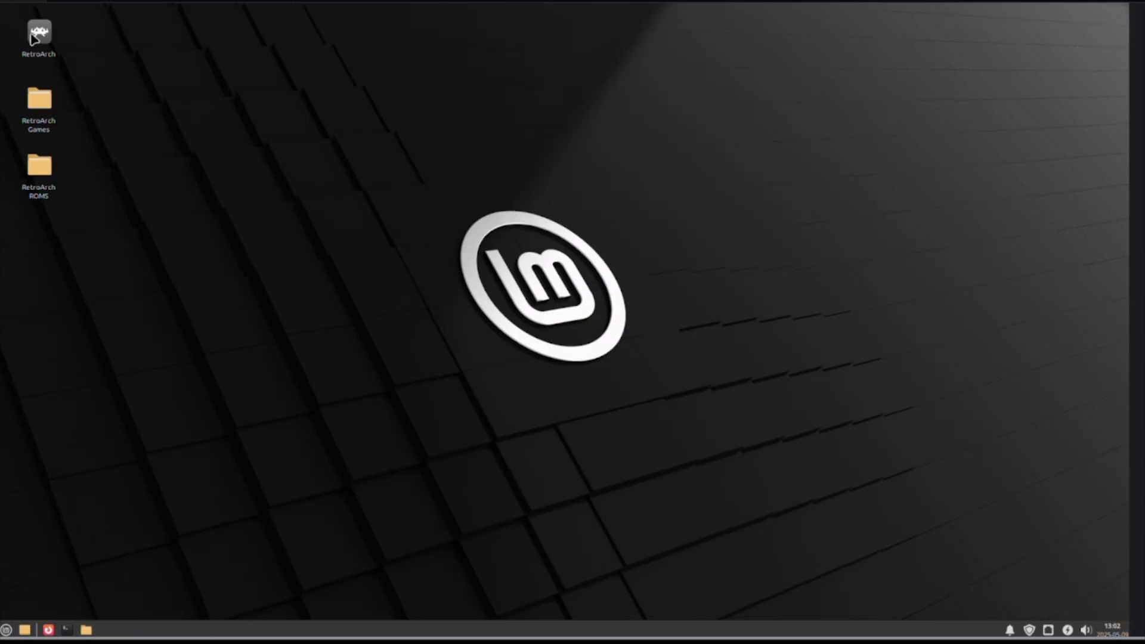
Relaunch RetroArch in a maximized window and open the Directory settings
{"action": "double_click", "coordinate": [34, 38]}
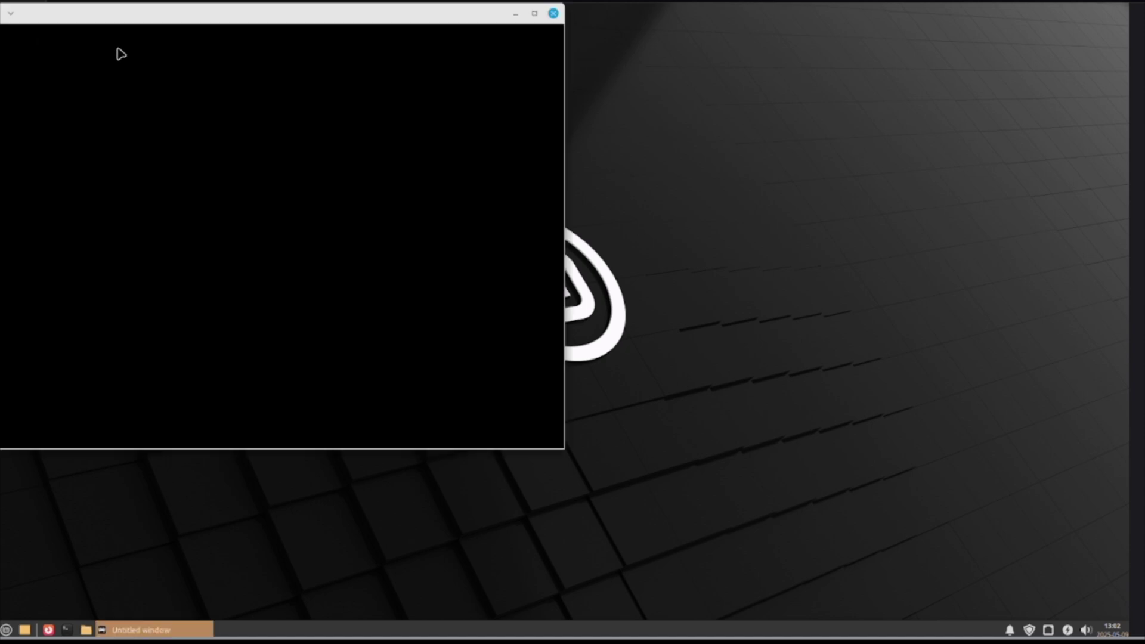
{"action": "left_click", "coordinate": [535, 14]}
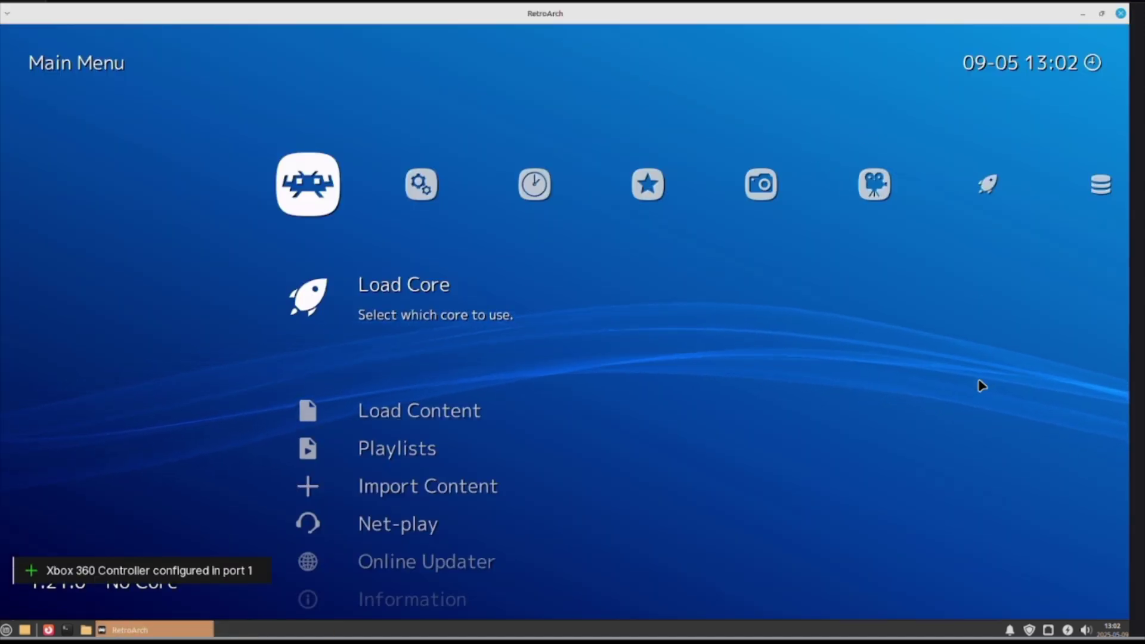
{"action": "key", "text": "Right"}
{"action": "key", "text": "Up"}
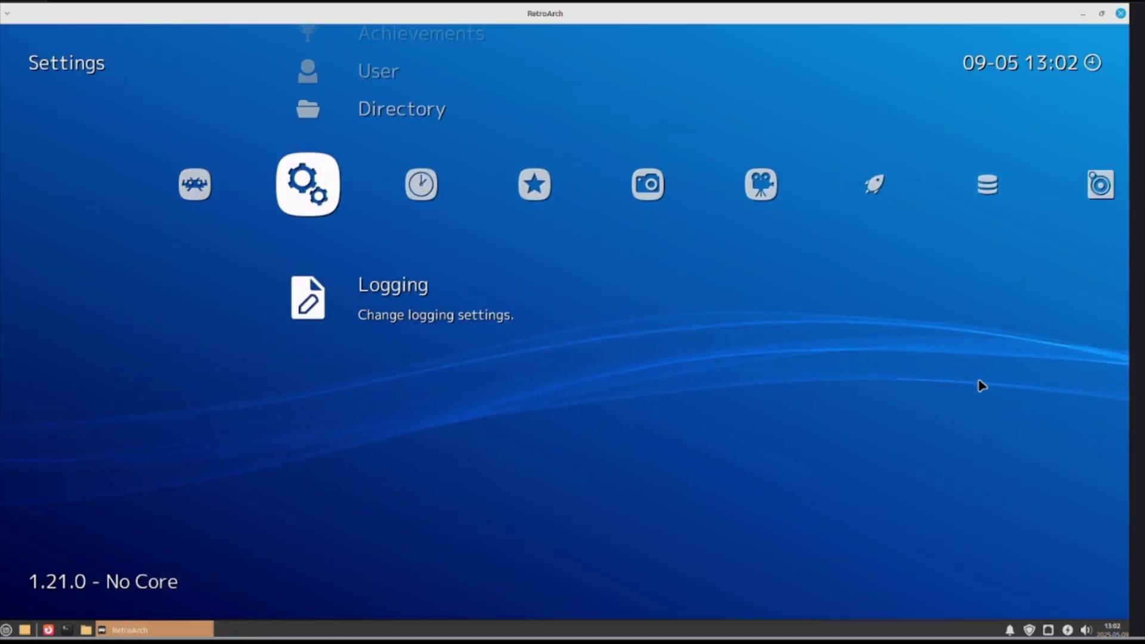
{"action": "key", "text": "Up"}
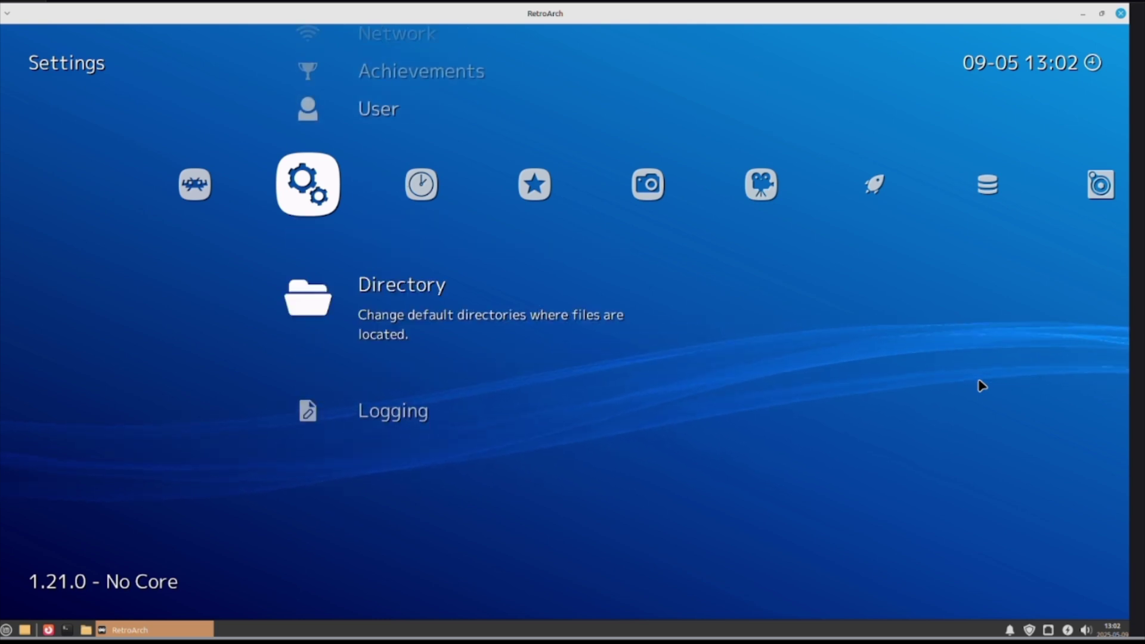
{"action": "key", "text": "Return"}
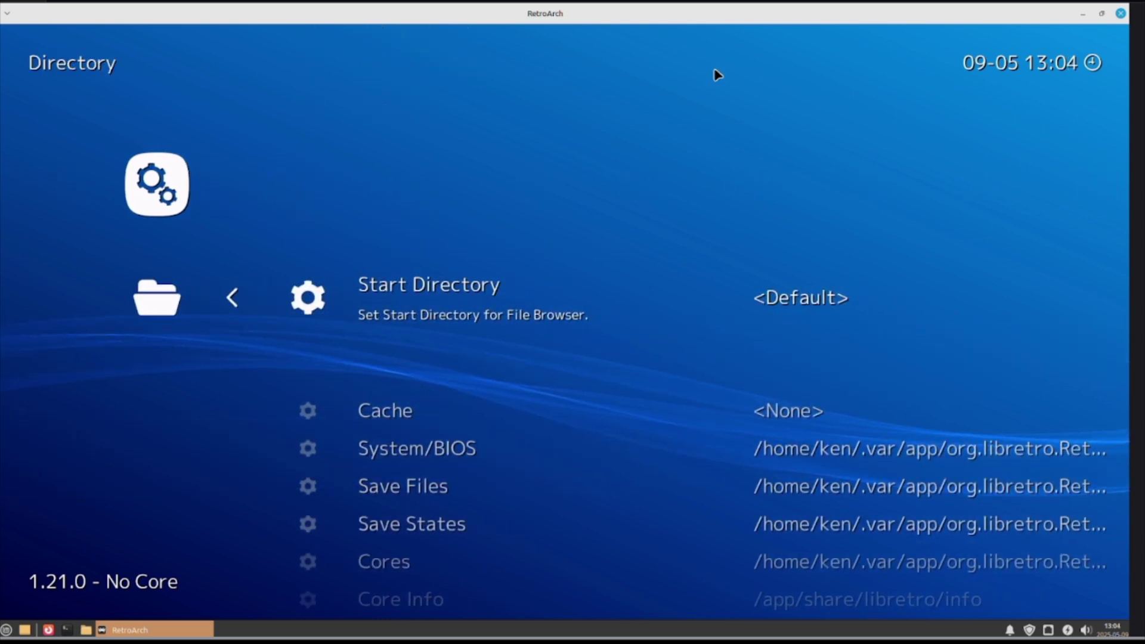
Open the System/BIOS directory for selection and go up through the parent directories to the user's home folder
{"action": "key", "text": "Down"}
{"action": "key", "text": "Down"}
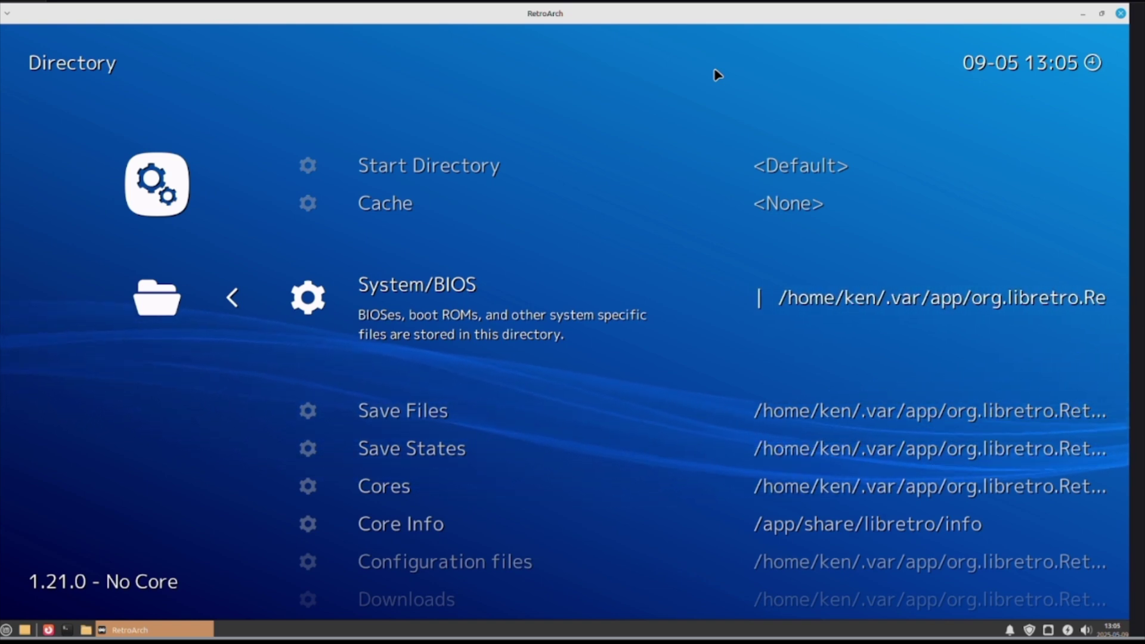
{"action": "key", "text": "Return"}
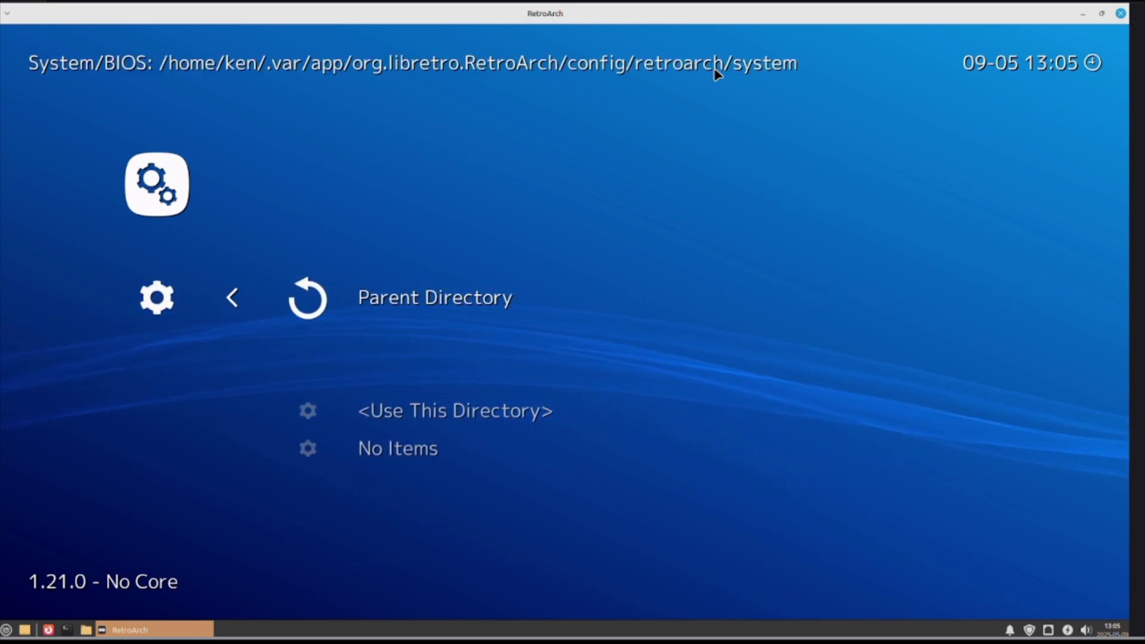
{"action": "key", "text": "Return"}
{"action": "key", "text": "Return"}
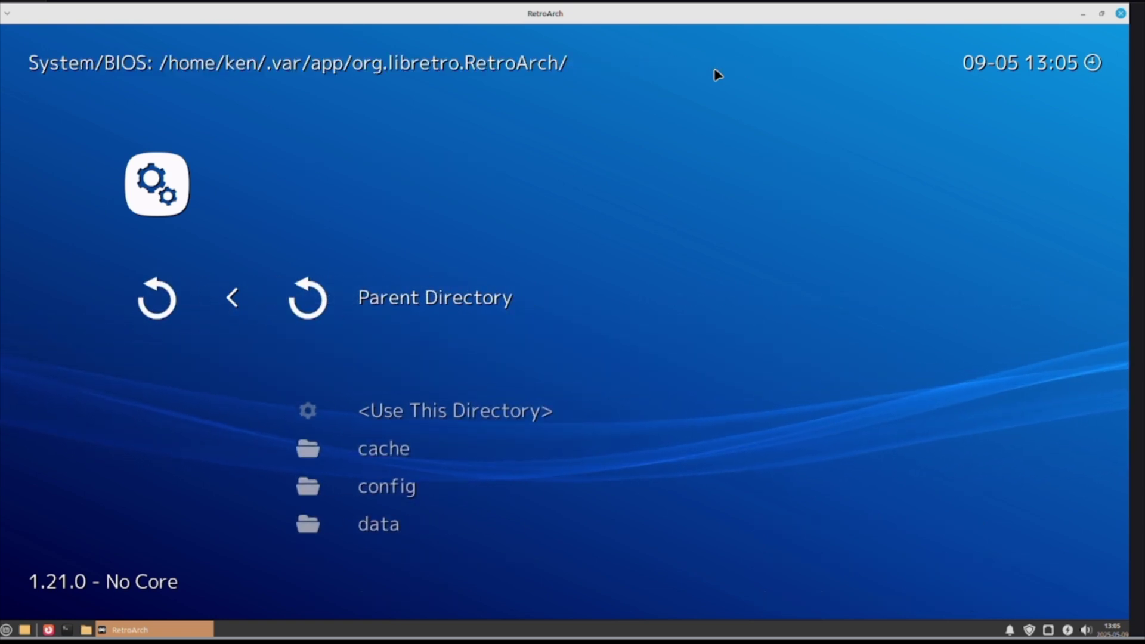
{"action": "key", "text": "Return"}
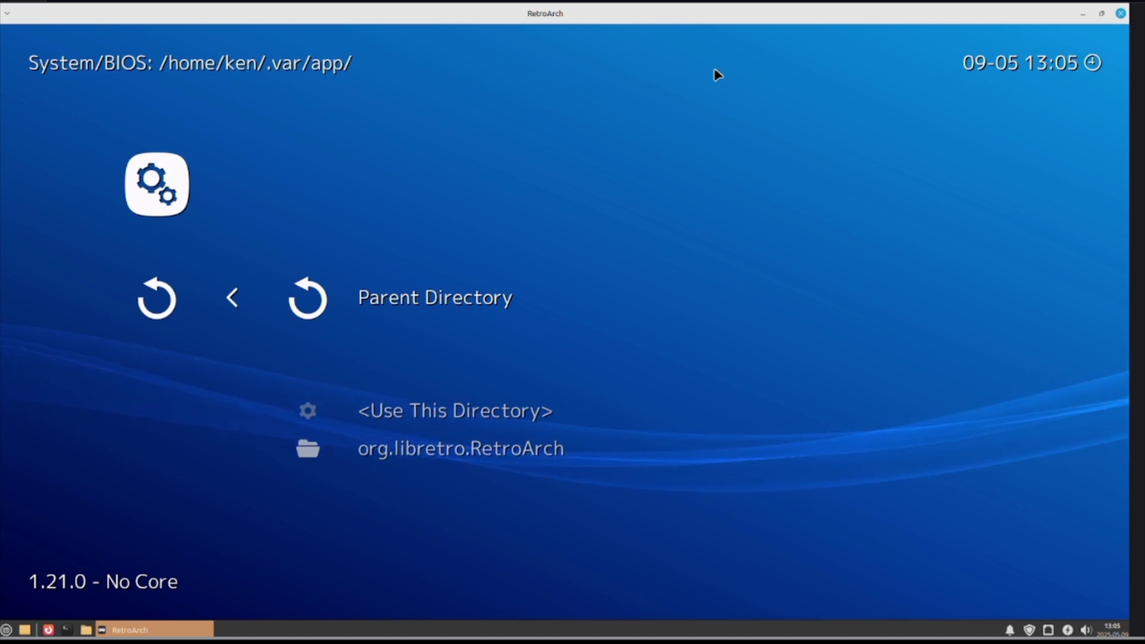
{"action": "key", "text": "Return"}
{"action": "key", "text": "Return"}
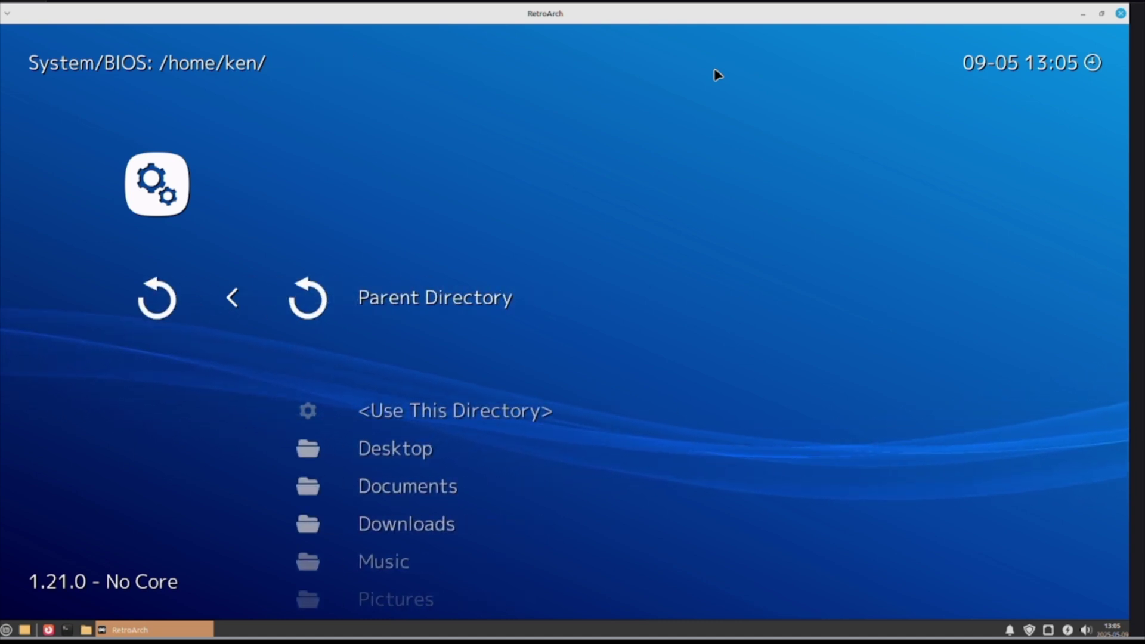
Set the System/BIOS directory to the RetroArch ROMS folder on the Desktop and leave the Directory settings
{"action": "key", "text": "Down"}
{"action": "key", "text": "Down"}
{"action": "key", "text": "Return"}
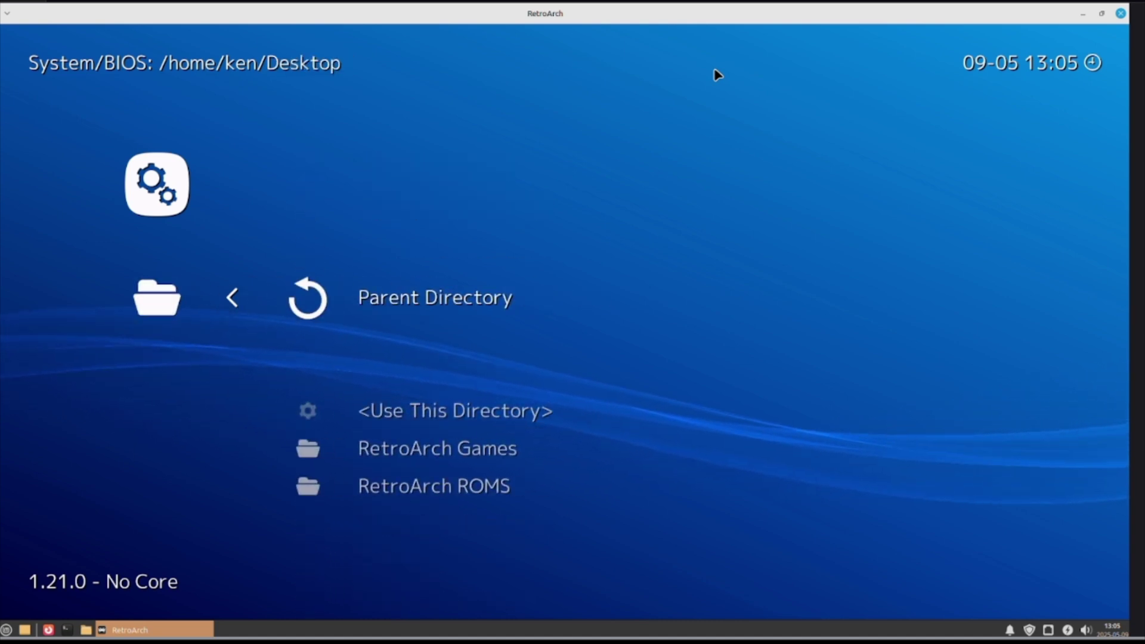
{"action": "key", "text": "Down"}
{"action": "key", "text": "Down"}
{"action": "key", "text": "Down"}
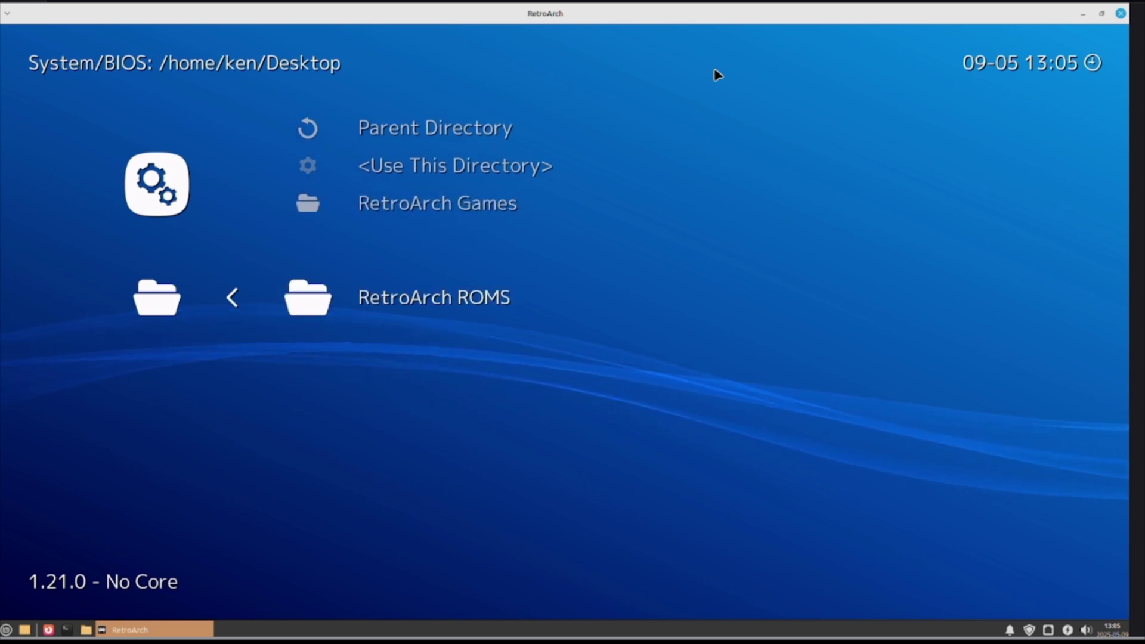
{"action": "key", "text": "Return"}
{"action": "key", "text": "Down"}
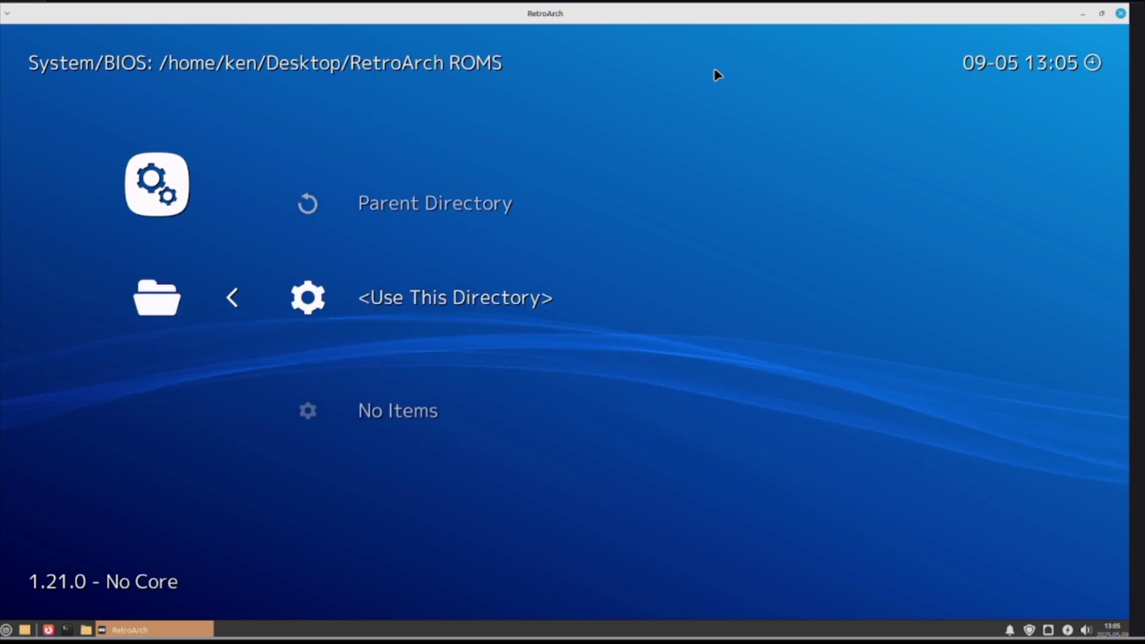
{"action": "key", "text": "Return"}
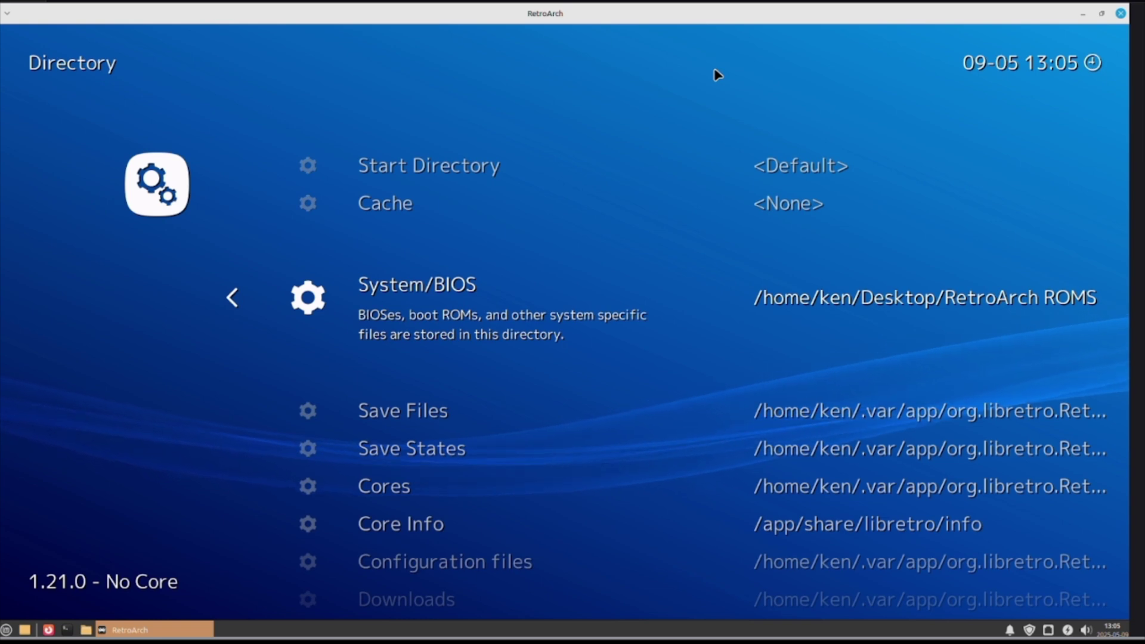
{"action": "key", "text": "BackSpace"}
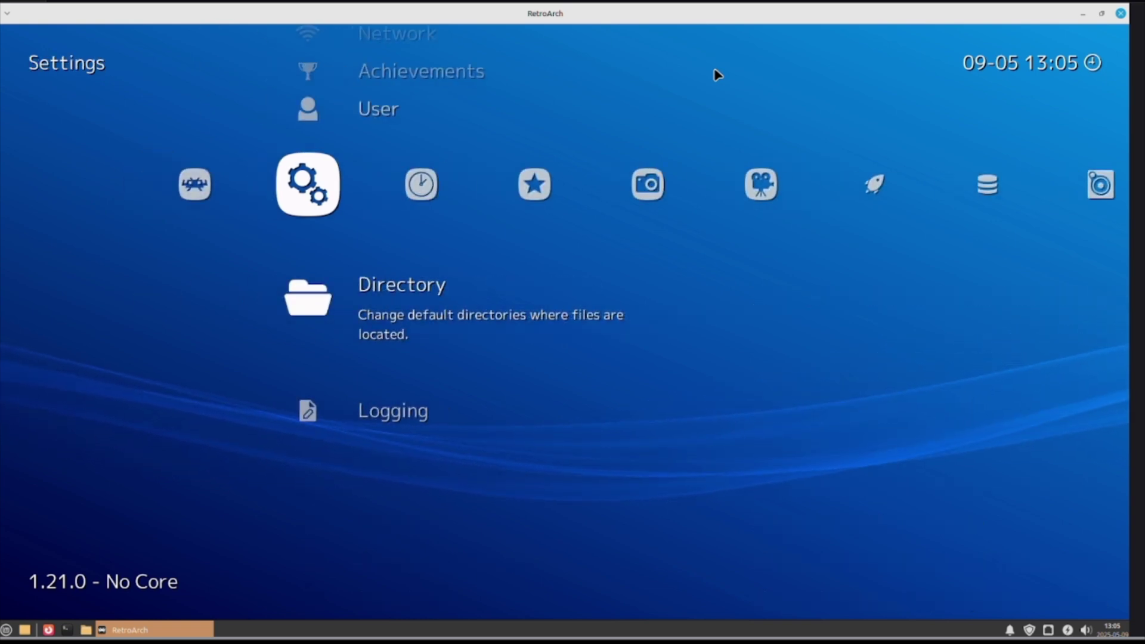
Run Diablo (USA) from the PlayStation playlist in a maximized window, and close it
{"action": "key", "text": "Left"}
{"action": "key", "text": "Left"}
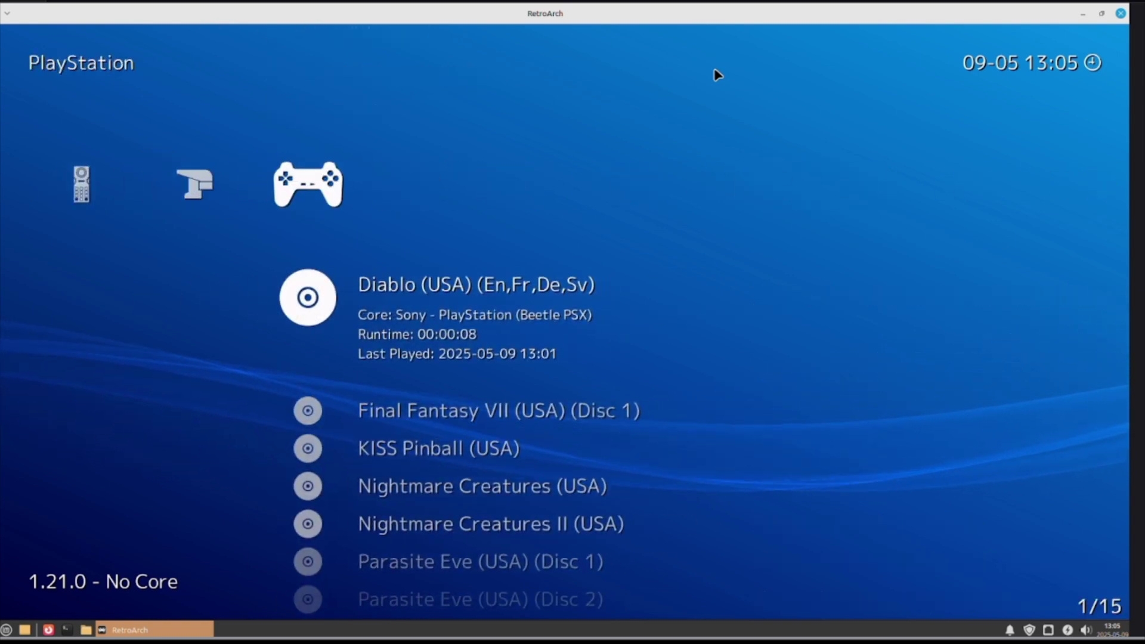
{"action": "key", "text": "Return"}
{"action": "key", "text": "Return"}
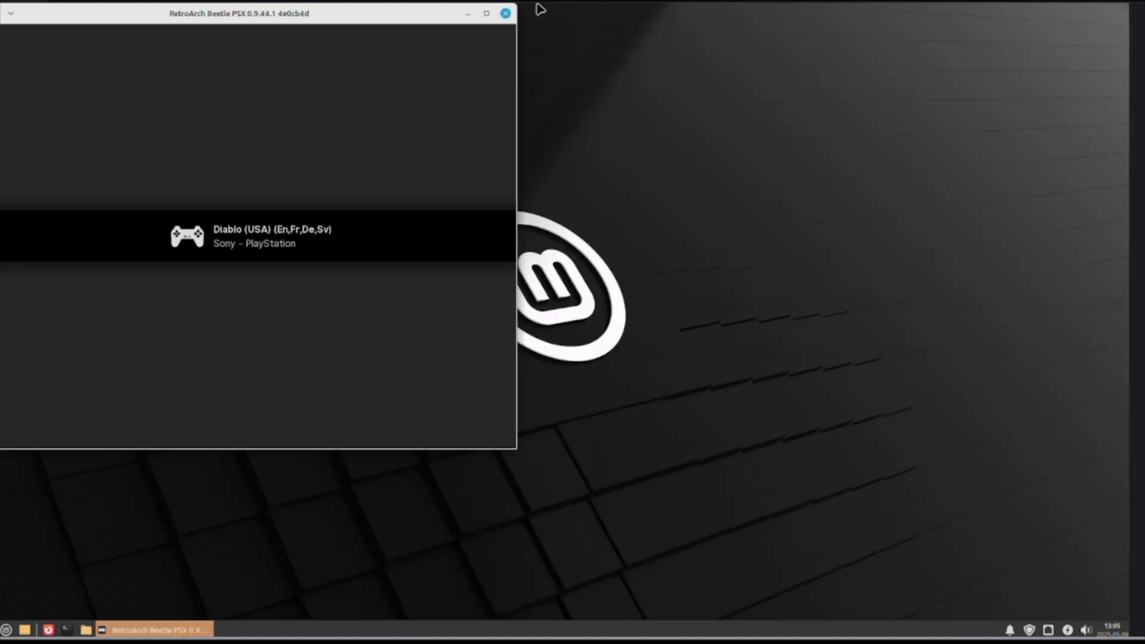
{"action": "left_click", "coordinate": [487, 14]}
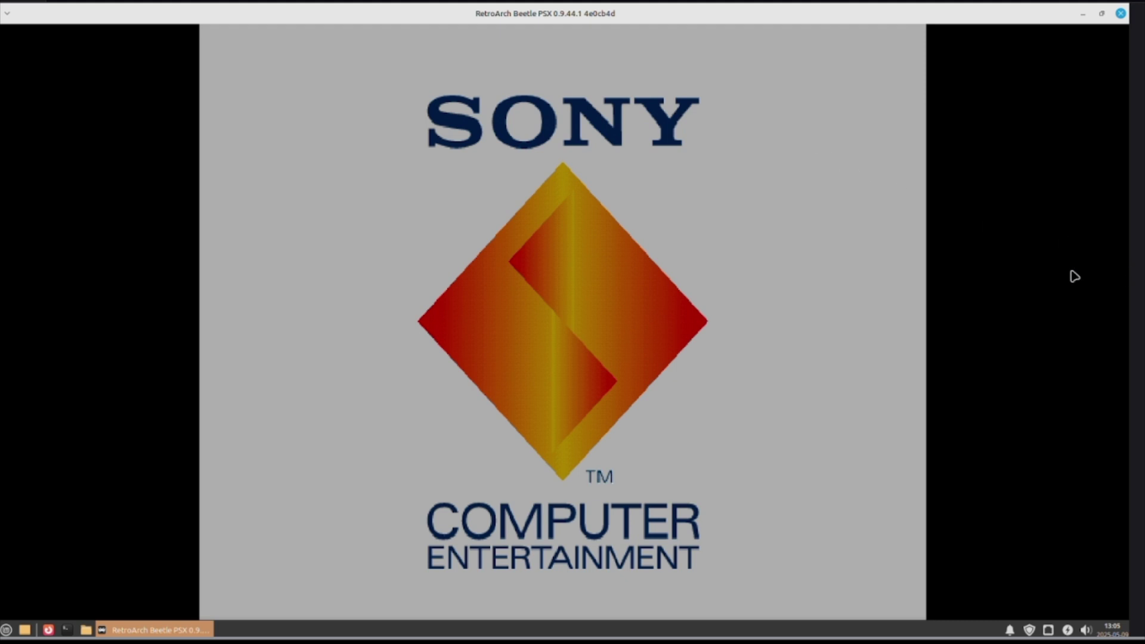
{"action": "left_click", "coordinate": [1120, 13]}
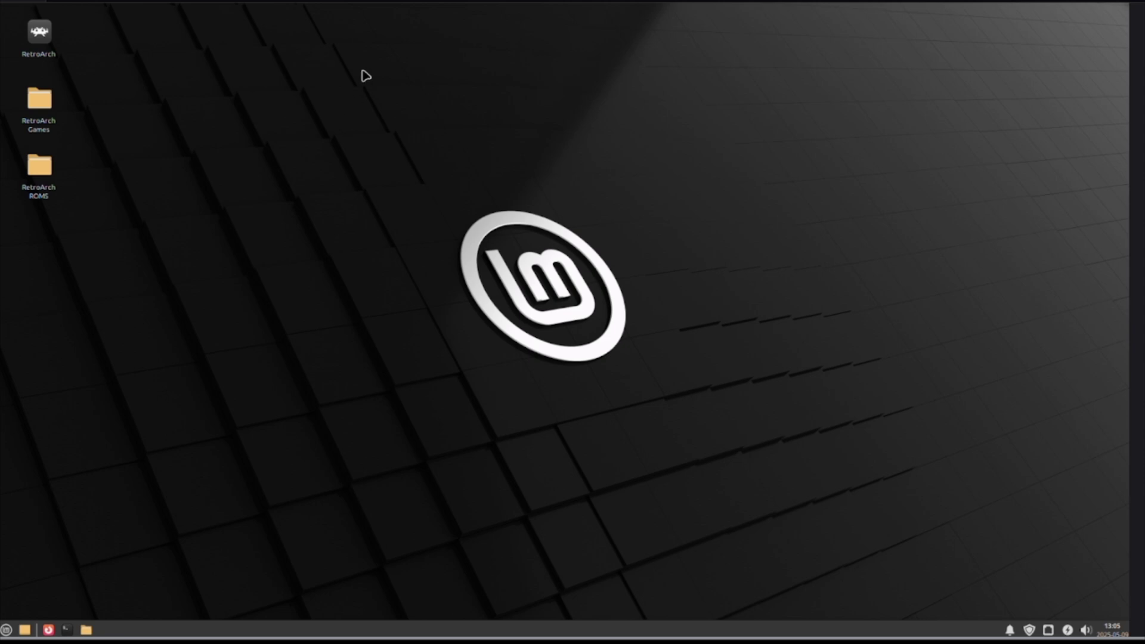
Relaunch RetroArch and run 2010 - The Graphic Action Game (USA) from the ColecoVision playlist in a maximized window
{"action": "double_click", "coordinate": [40, 35]}
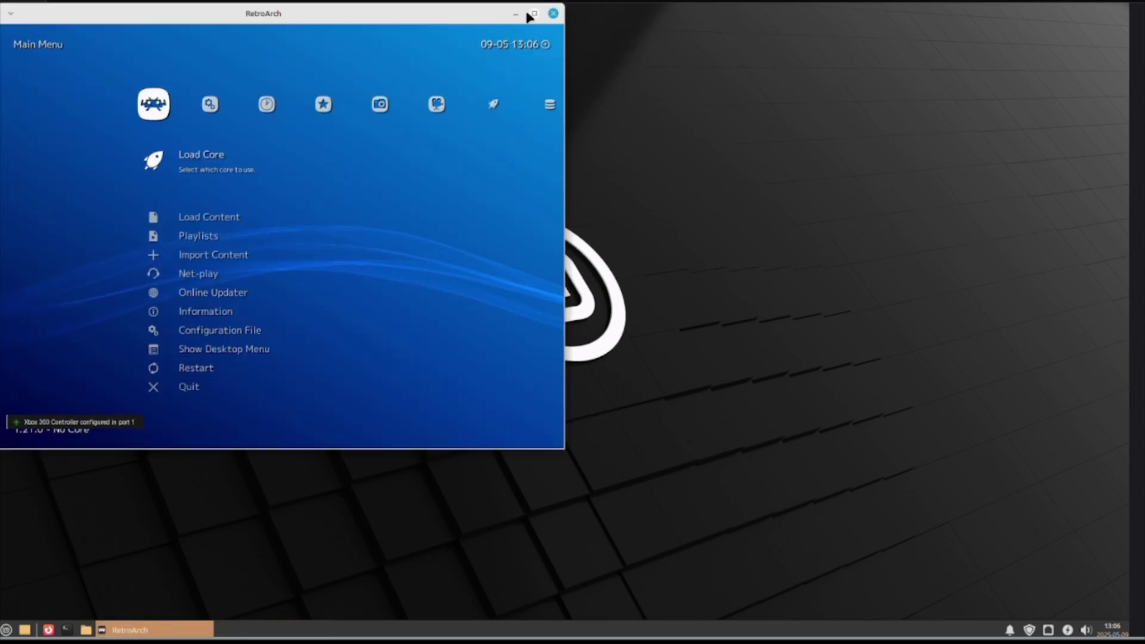
{"action": "left_click", "coordinate": [534, 13]}
{"action": "key", "text": "Left"}
{"action": "key", "text": "Left"}
{"action": "key", "text": "Left"}
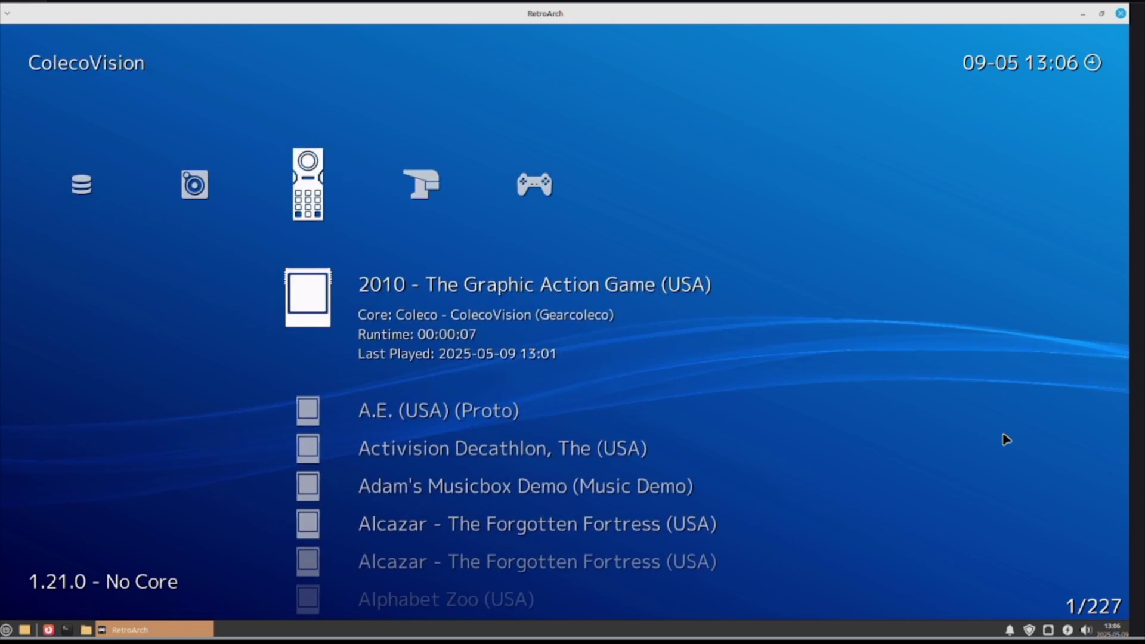
{"action": "key", "text": "Return"}
{"action": "key", "text": "Return"}
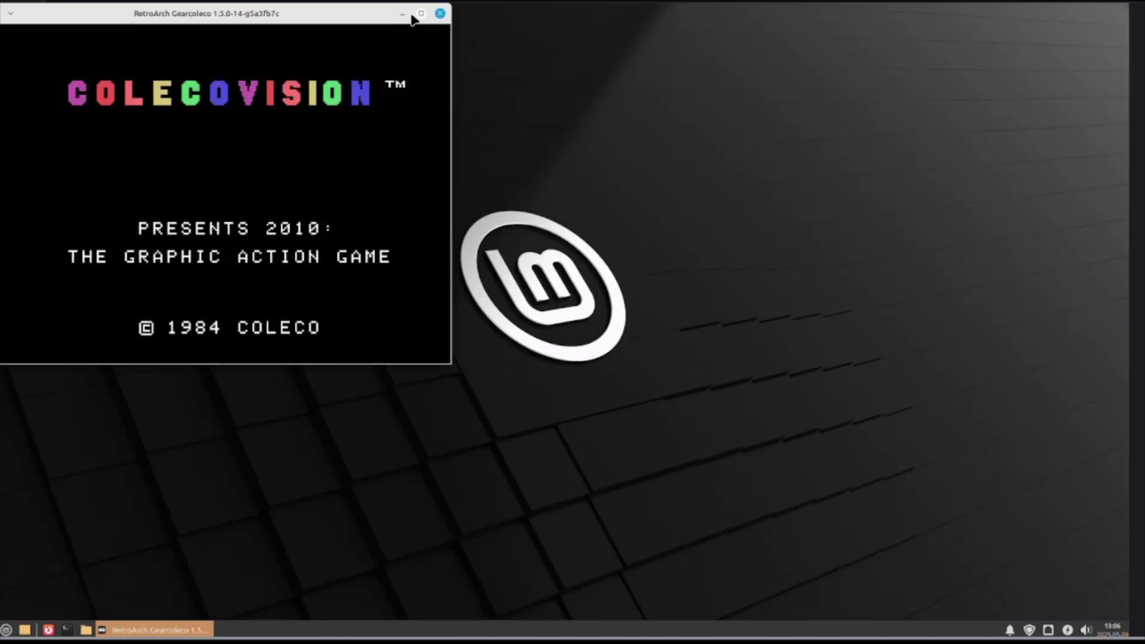
{"action": "left_click", "coordinate": [420, 13]}
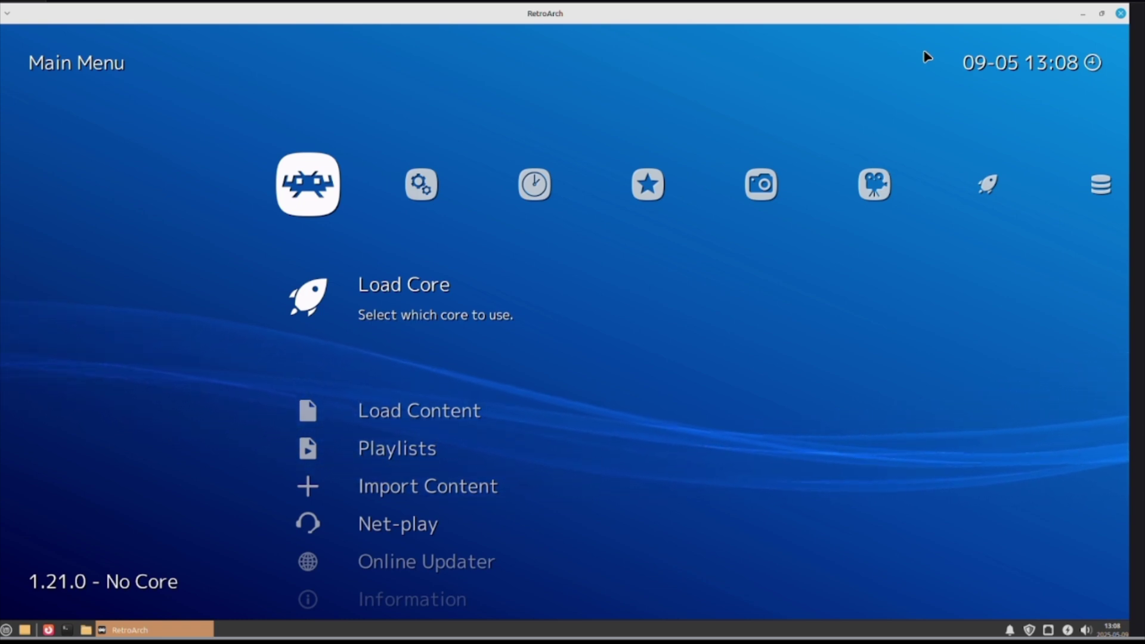
Open the Online Updater from the Main Menu
{"action": "key", "text": "Down"}
{"action": "key", "text": "Down"}
{"action": "key", "text": "Down"}
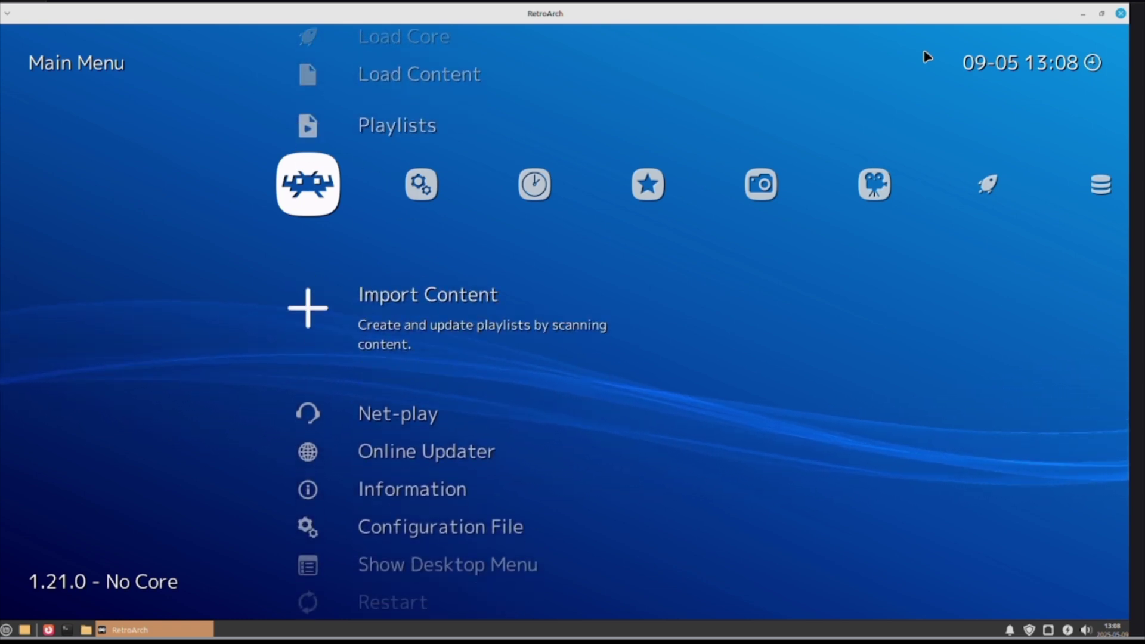
{"action": "key", "text": "Down"}
{"action": "key", "text": "Down"}
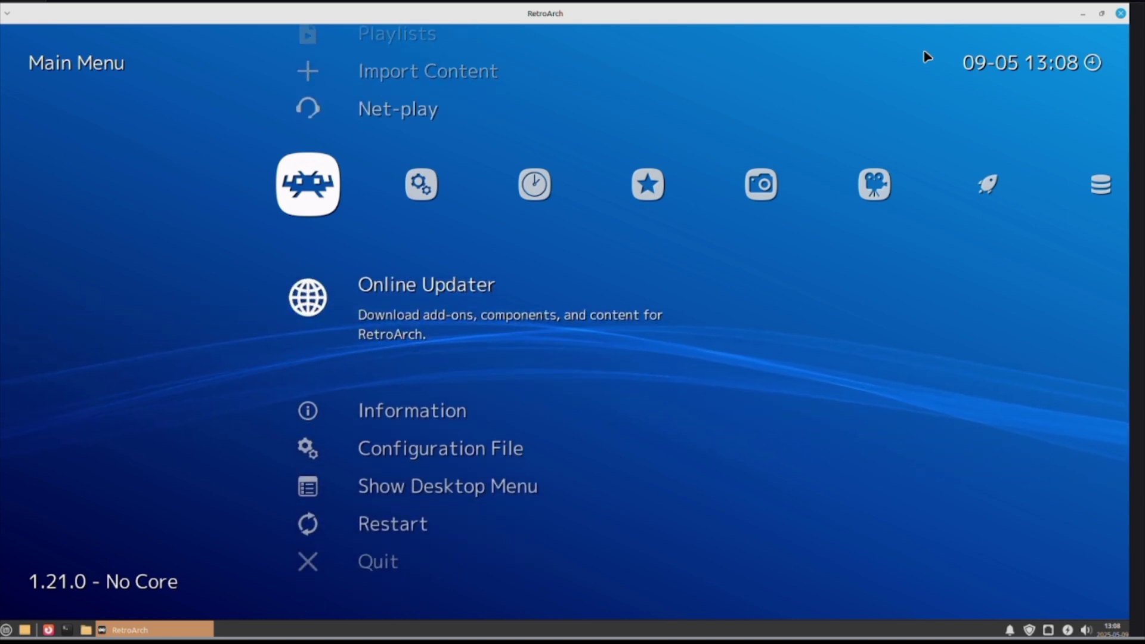
{"action": "key", "text": "Return"}
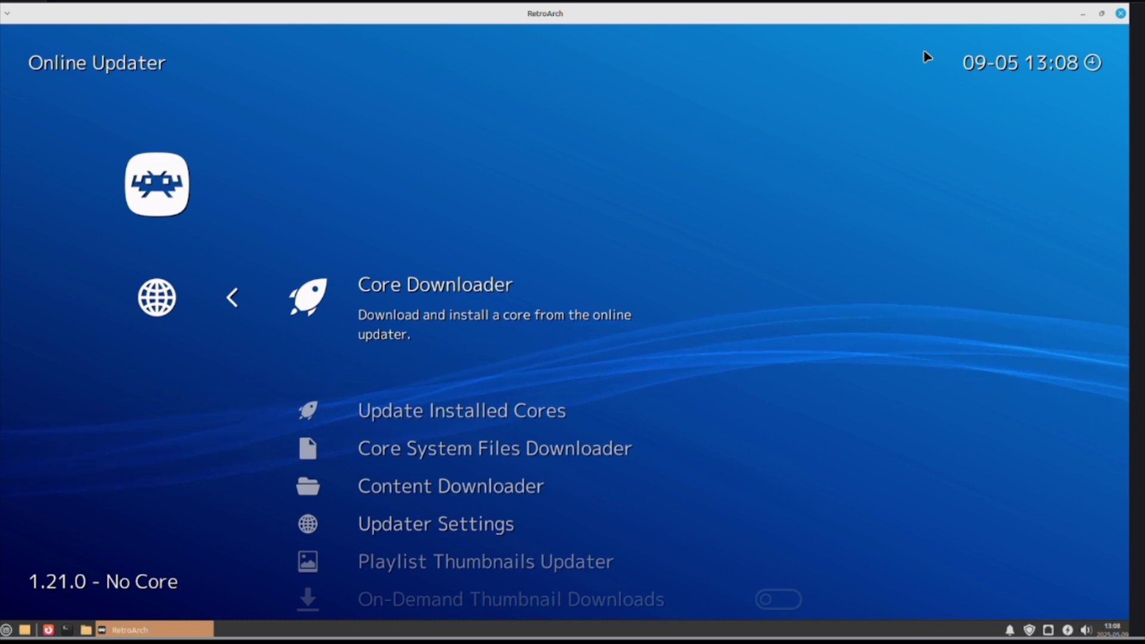
Download playlist thumbnails with the Playlist Thumbnails Updater, starting with Atari - 2600, and return to the Main Menu
{"action": "key", "text": "Down"}
{"action": "key", "text": "Down"}
{"action": "key", "text": "Down"}
{"action": "key", "text": "Down"}
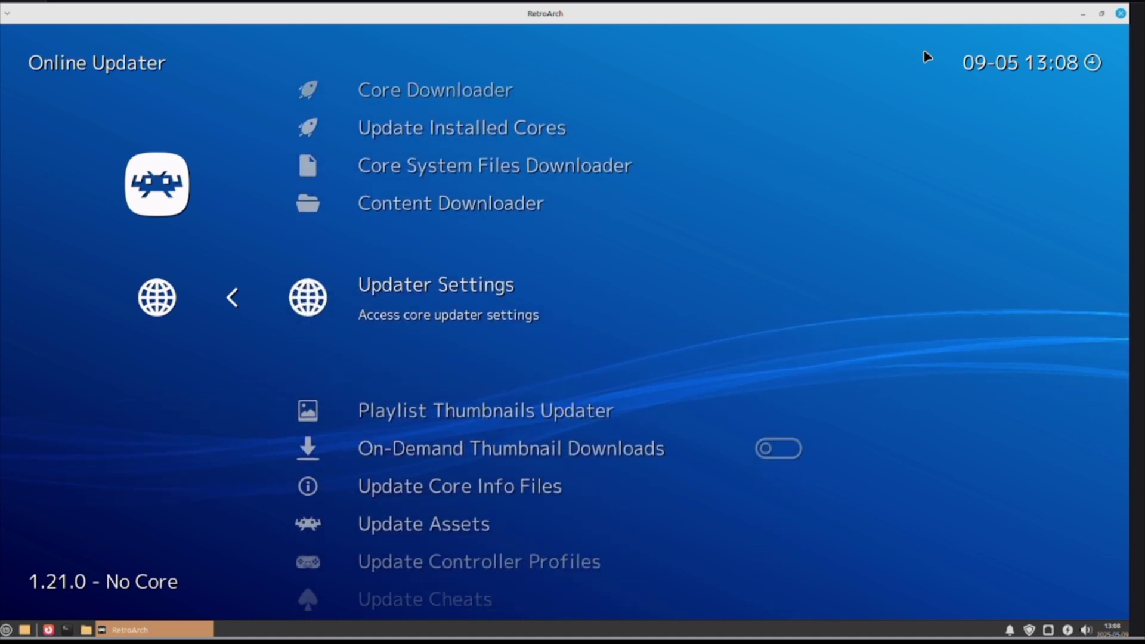
{"action": "key", "text": "Down"}
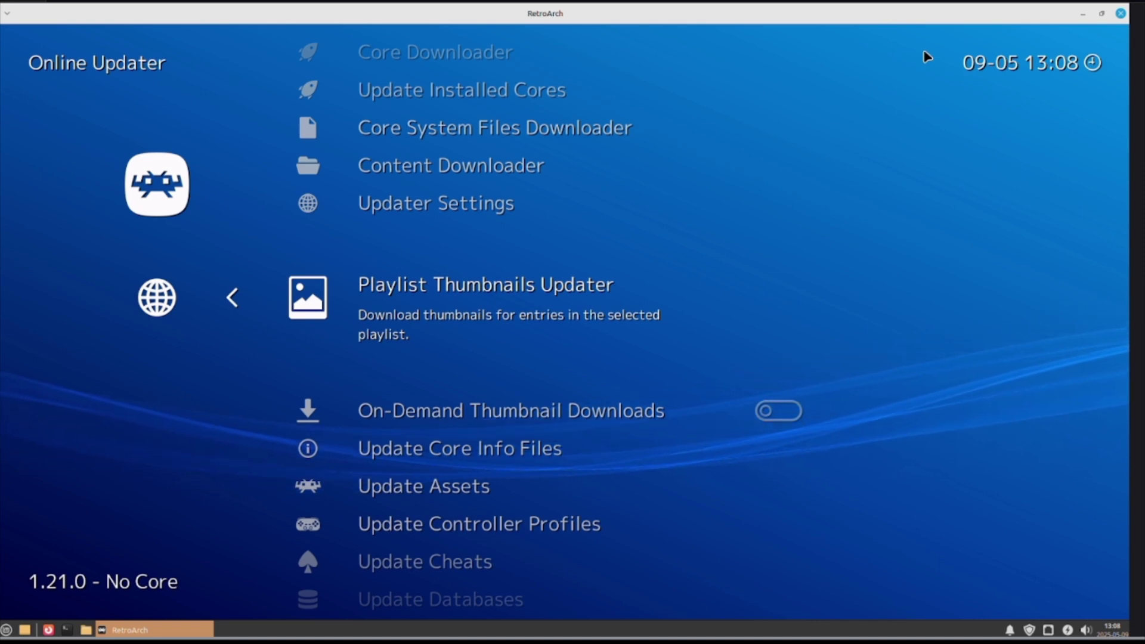
{"action": "key", "text": "Return"}
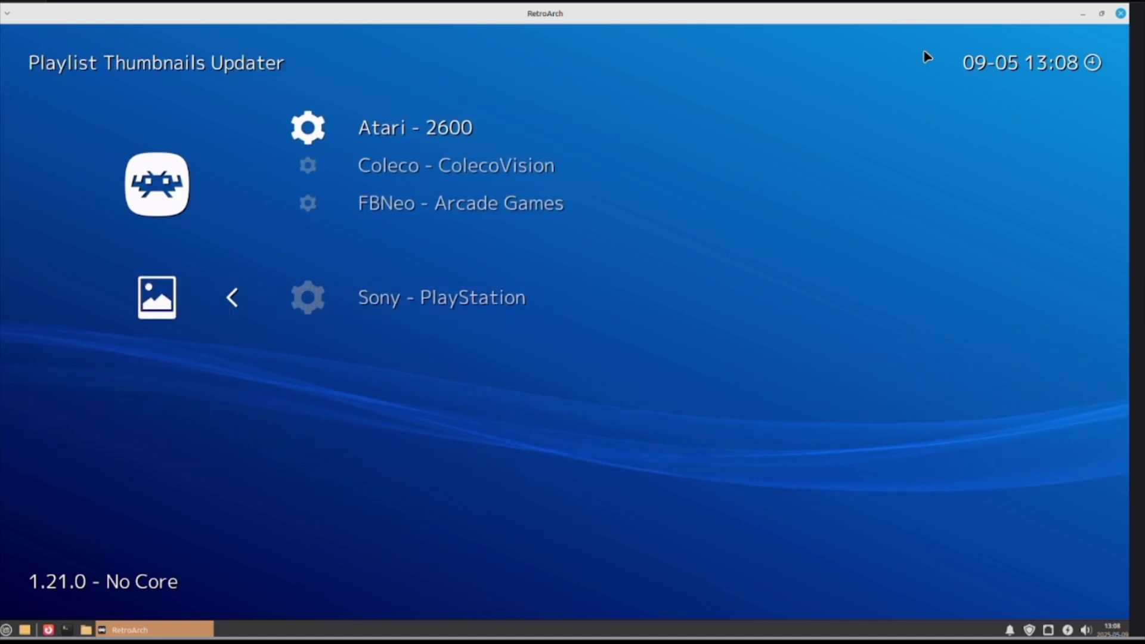
{"action": "key", "text": "Return"}
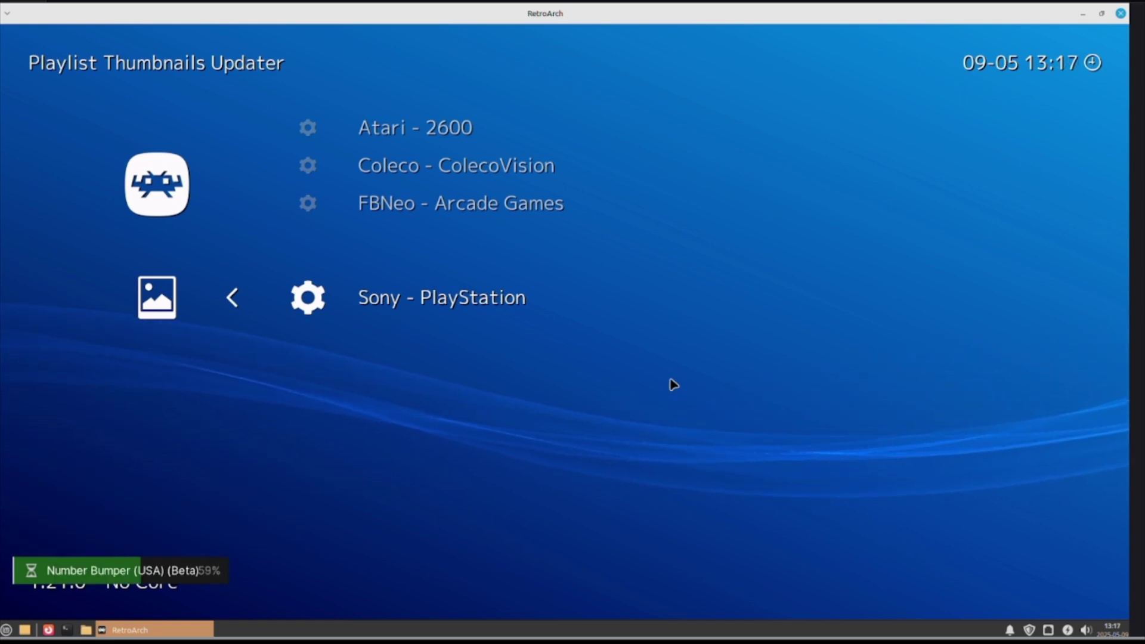
{"action": "key", "text": "BackSpace"}
{"action": "key", "text": "BackSpace"}
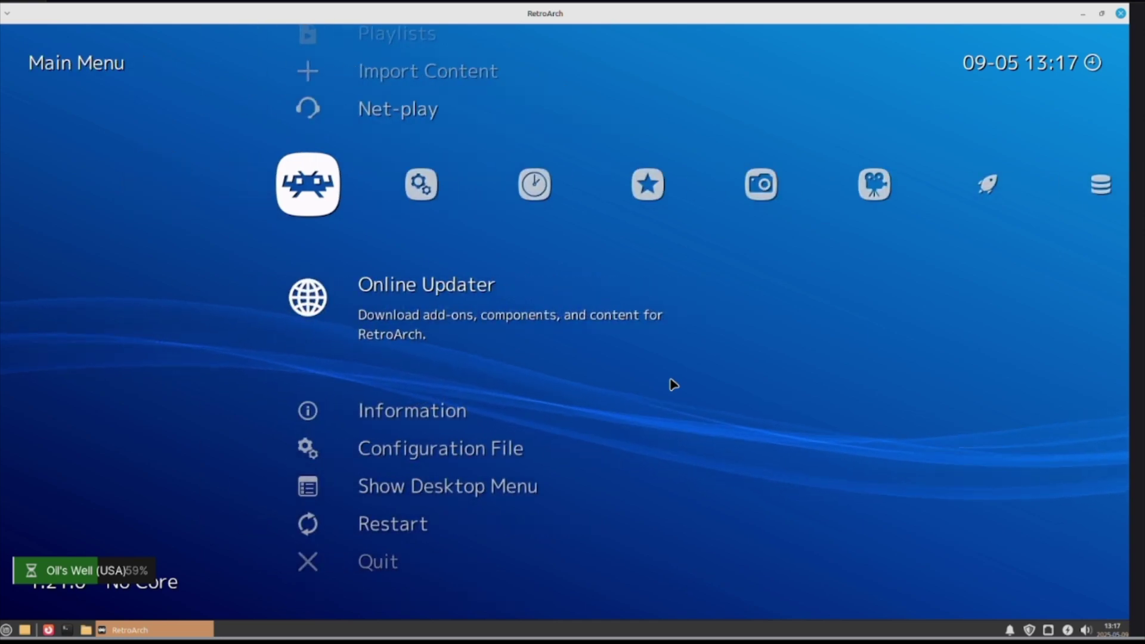
Browse the PlayStation playlist and examine the downloaded cover thumbnails of the Nightmare Creatures games
{"action": "key", "text": "Left"}
{"action": "key", "text": "Down"}
{"action": "key", "text": "Down"}
{"action": "key", "text": "Down"}
{"action": "key", "text": "Down"}
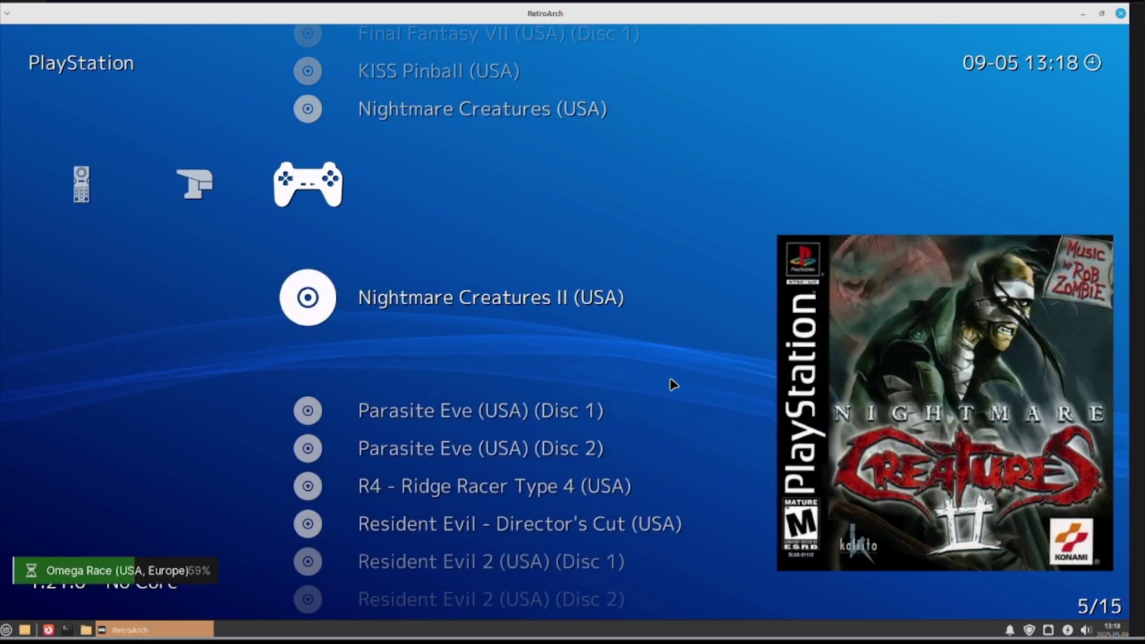
{"action": "key", "text": "Down"}
{"action": "key", "text": "Up"}
{"action": "key", "text": "Up"}
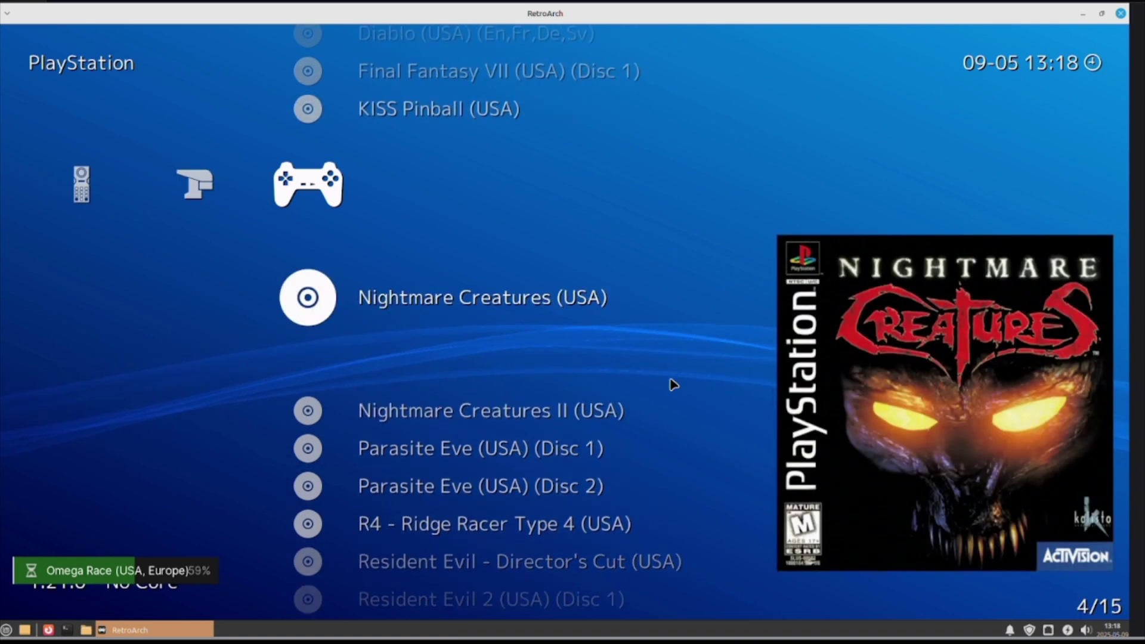
Look through the Arcade Games playlist from Dark Seal to Time Pilot, checking the thumbnail of each game
{"action": "key", "text": "Left"}
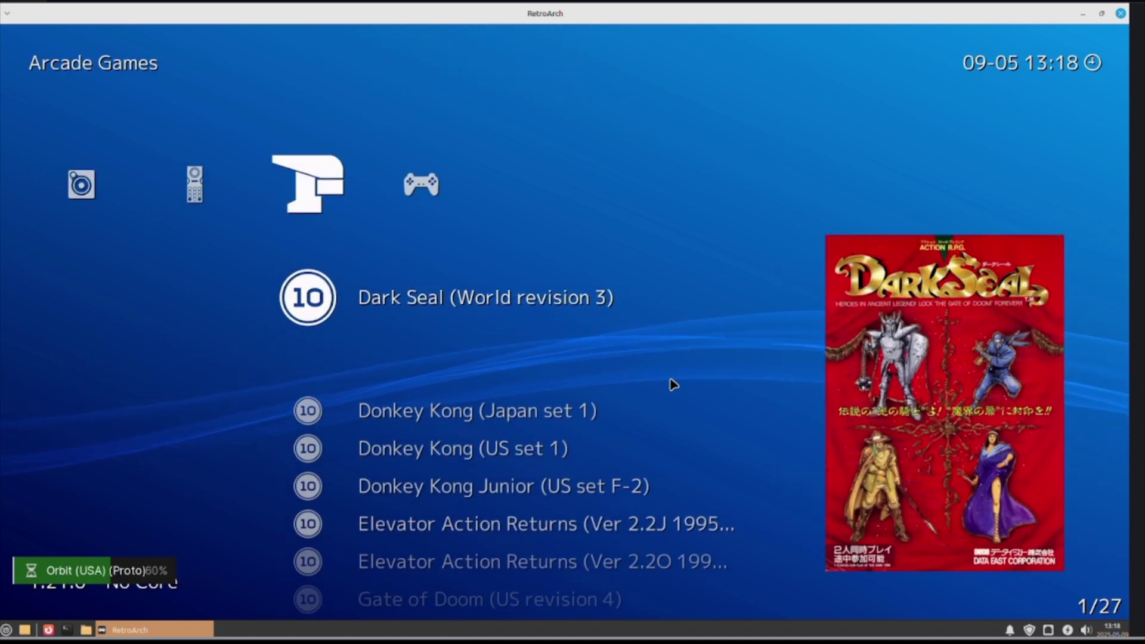
{"action": "key", "text": "Down"}
{"action": "key", "text": "Down"}
{"action": "key", "text": "Down"}
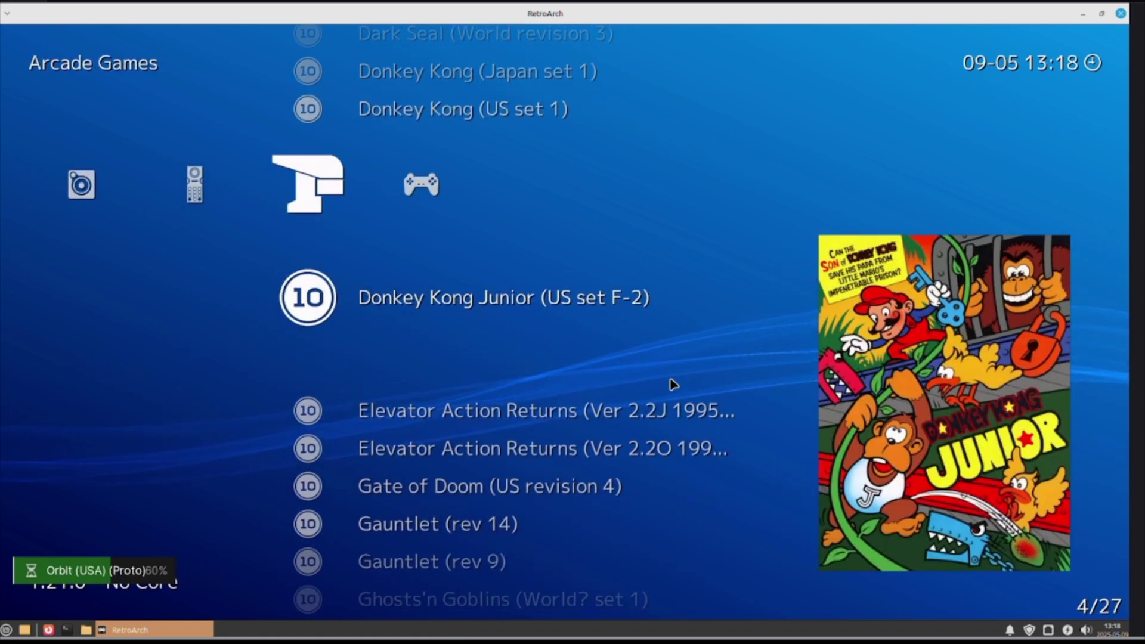
{"action": "key", "text": "Down"}
{"action": "key", "text": "Down"}
{"action": "key", "text": "Down"}
{"action": "key", "text": "Down"}
{"action": "key", "text": "Down"}
{"action": "key", "text": "Down"}
{"action": "key", "text": "Down"}
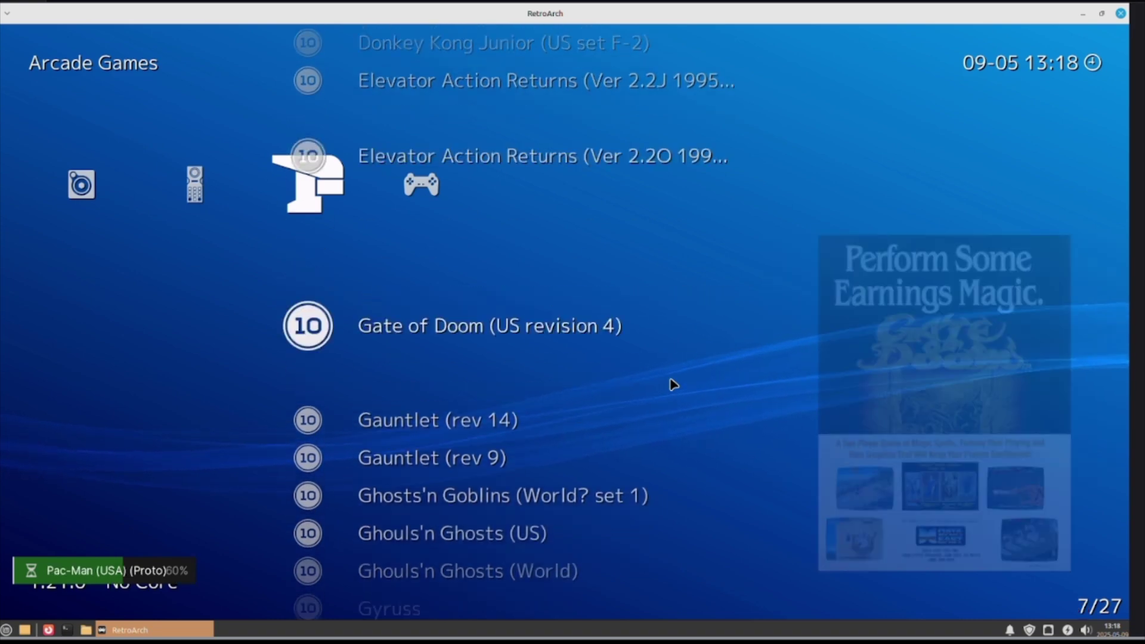
{"action": "key", "text": "Down"}
{"action": "key", "text": "Down"}
{"action": "key", "text": "Down"}
{"action": "key", "text": "Down"}
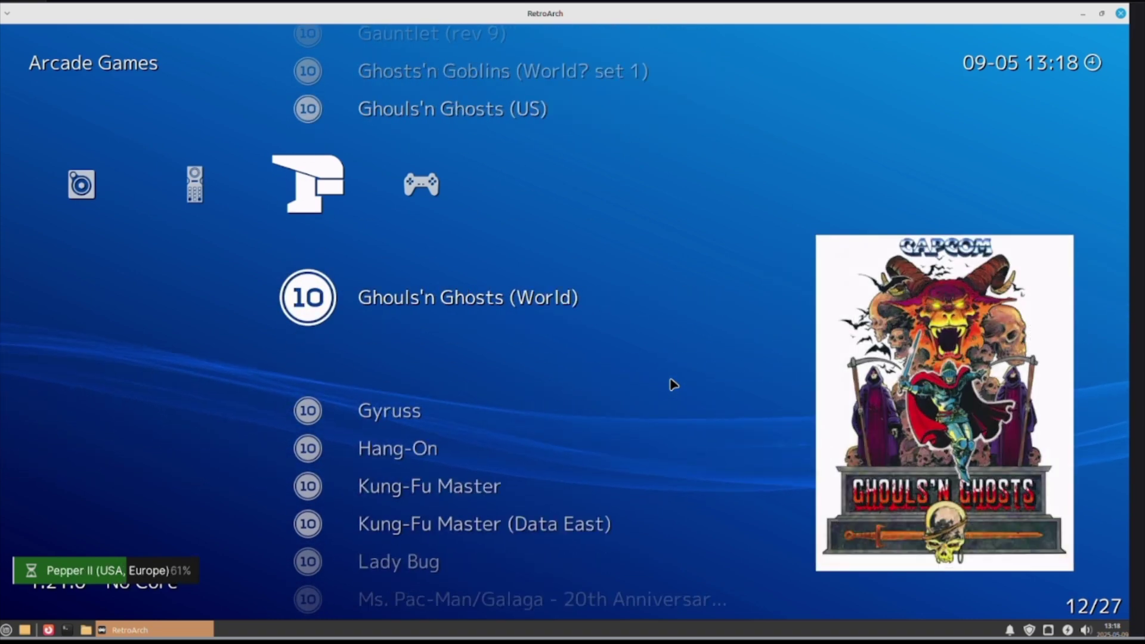
{"action": "key", "text": "Down"}
{"action": "key", "text": "Down"}
{"action": "key", "text": "Down"}
{"action": "key", "text": "Down"}
{"action": "key", "text": "Down"}
{"action": "key", "text": "Down"}
{"action": "key", "text": "Down"}
{"action": "key", "text": "Down"}
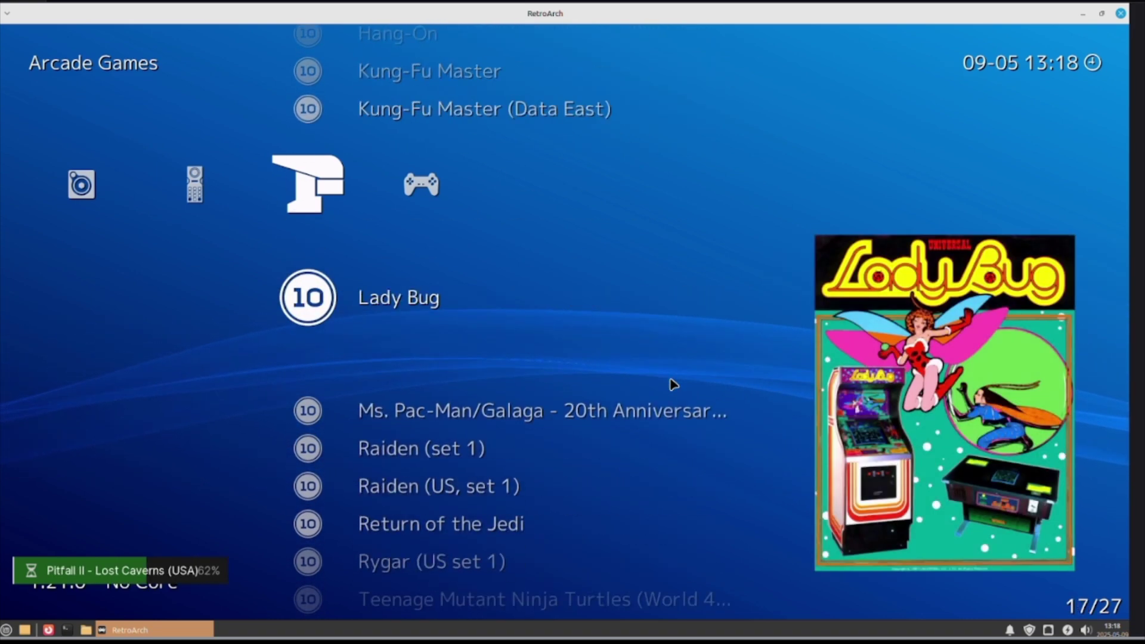
{"action": "key", "text": "Down"}
{"action": "key", "text": "Down"}
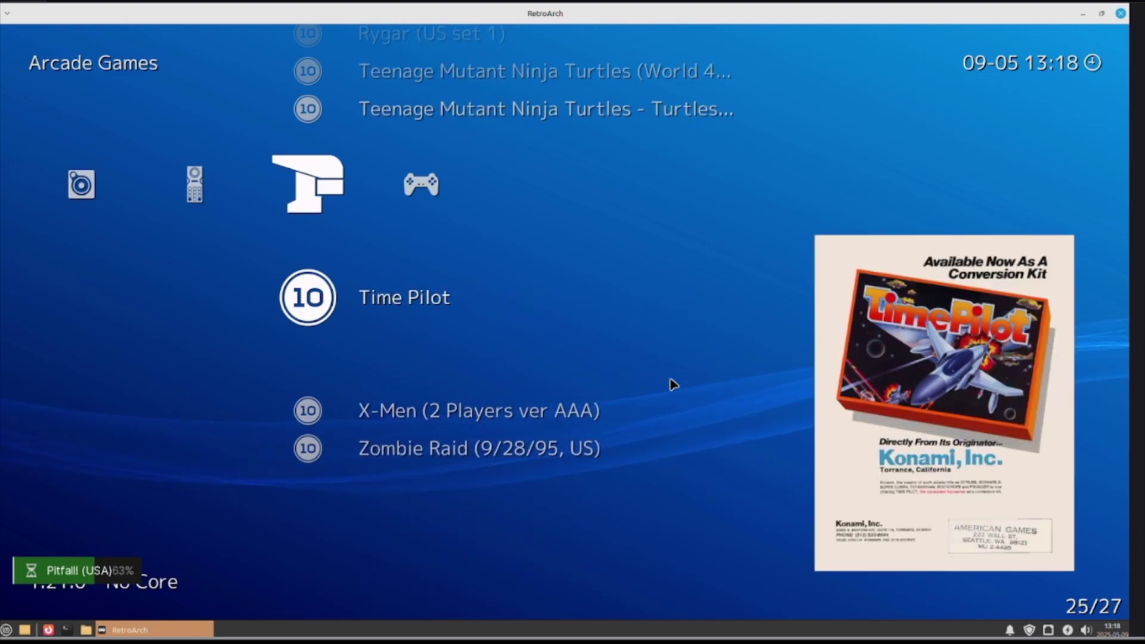
{"action": "key", "text": "Up"}
{"action": "key", "text": "Up"}
{"action": "key", "text": "Up"}
{"action": "key", "text": "Up"}
{"action": "key", "text": "Up"}
{"action": "key", "text": "Up"}
{"action": "key", "text": "Up"}
Check the thumbnails of the first games in the ColecoVision playlist, up to Antarctic Adventure (USA, Europe)
{"action": "key", "text": "Left"}
{"action": "key", "text": "Down"}
{"action": "key", "text": "Down"}
{"action": "key", "text": "Down"}
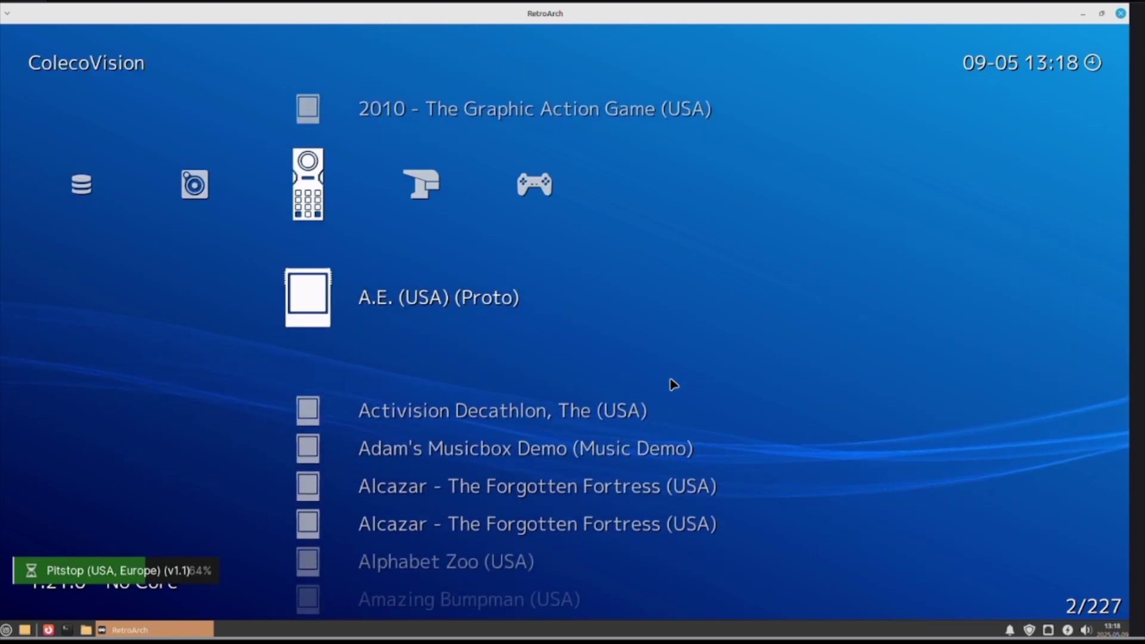
{"action": "key", "text": "Down"}
{"action": "key", "text": "Down"}
{"action": "key", "text": "Down"}
{"action": "key", "text": "Down"}
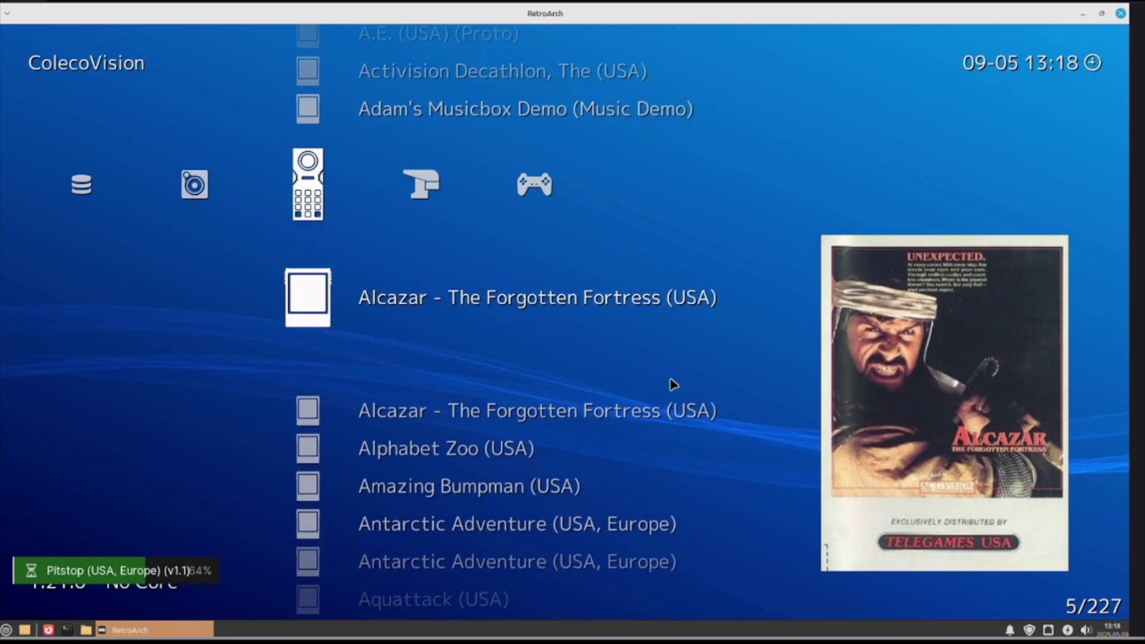
{"action": "key", "text": "Down"}
{"action": "key", "text": "Down"}
{"action": "key", "text": "Down"}
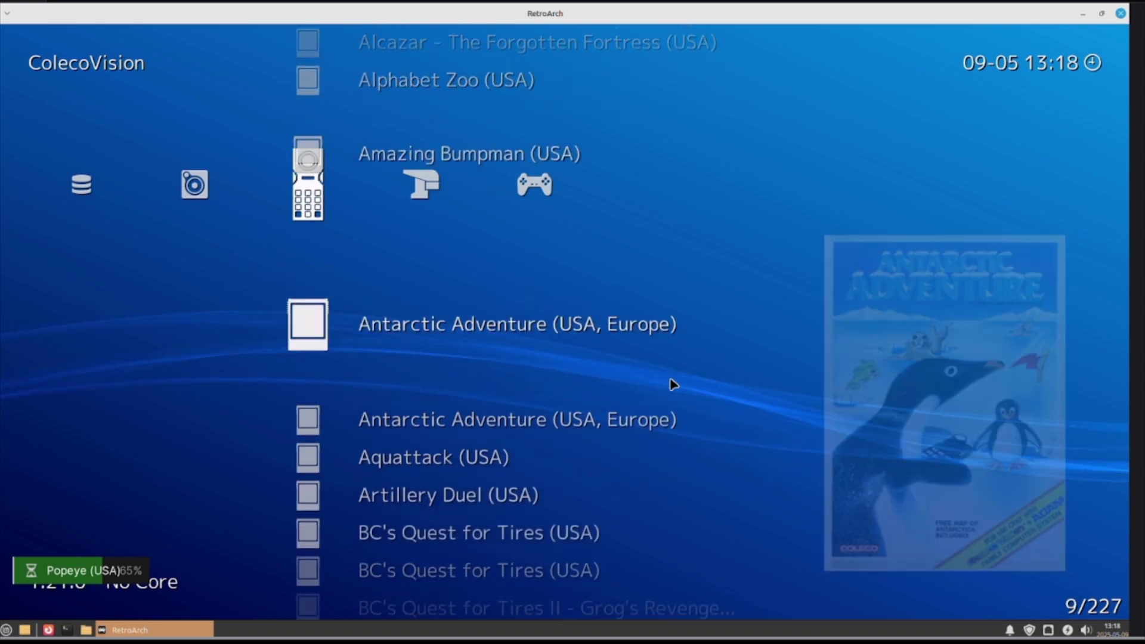
Browse the Atari 2600 playlist down to Moon Patrol (USA), checking which games have cover thumbnails
{"action": "key", "text": "Left"}
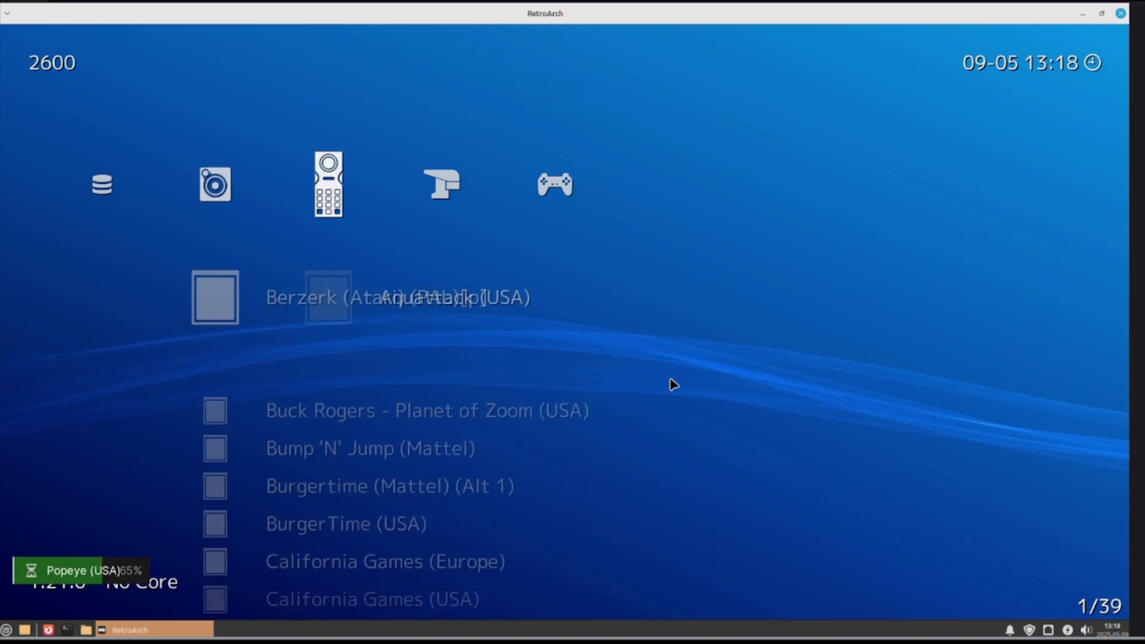
{"action": "key", "text": "Down"}
{"action": "key", "text": "Down"}
{"action": "key", "text": "Down"}
{"action": "key", "text": "Down"}
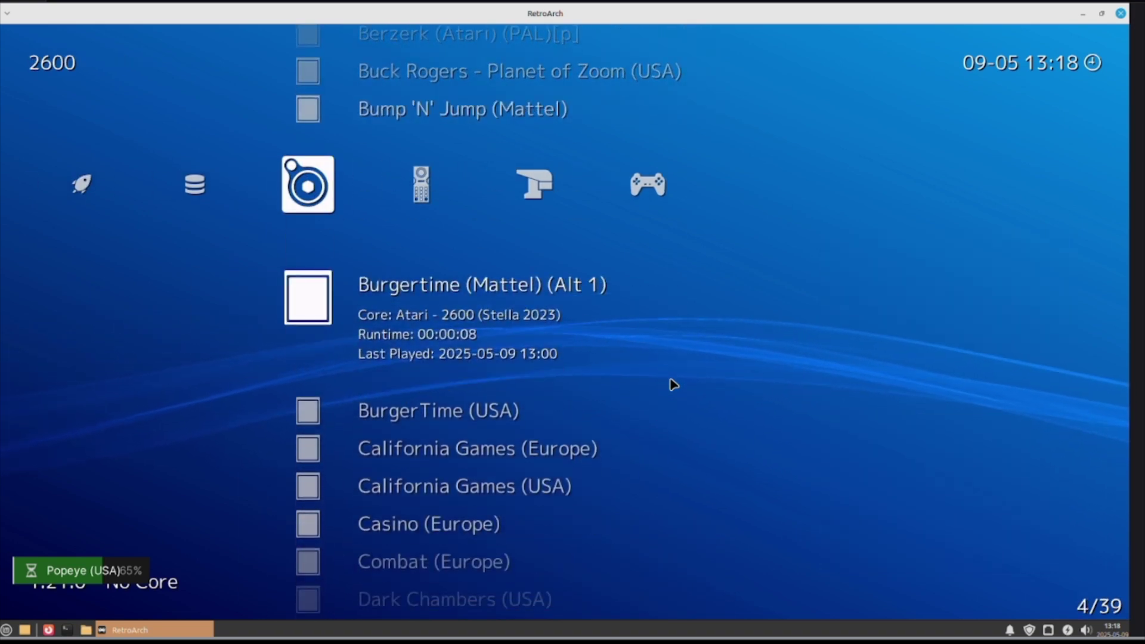
{"action": "key", "text": "Down"}
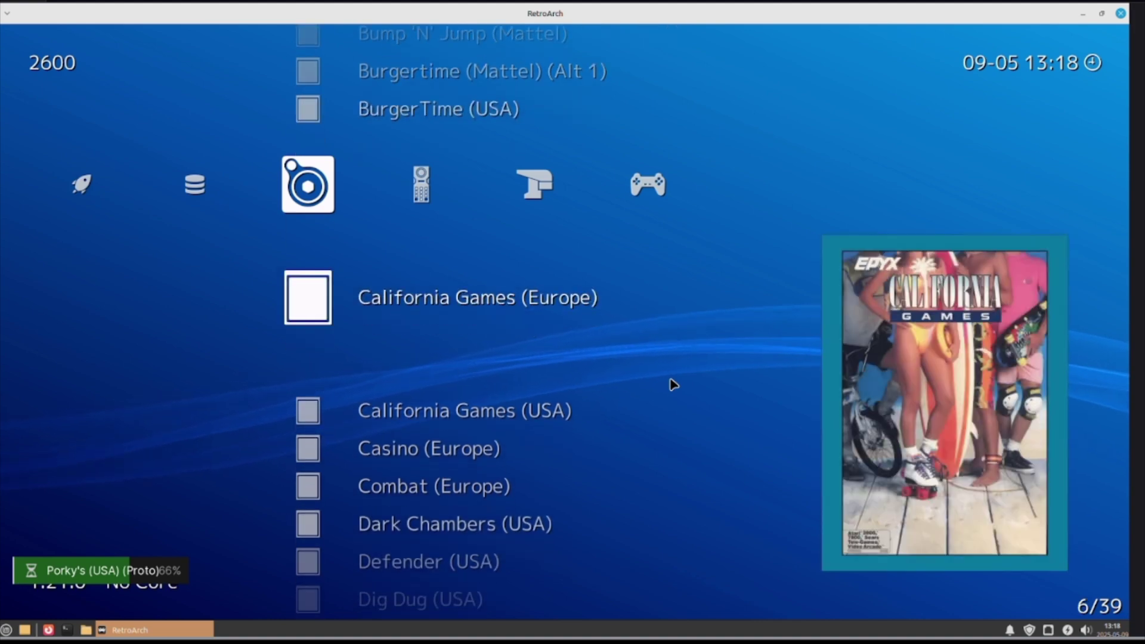
{"action": "key", "text": "Down"}
{"action": "key", "text": "Down"}
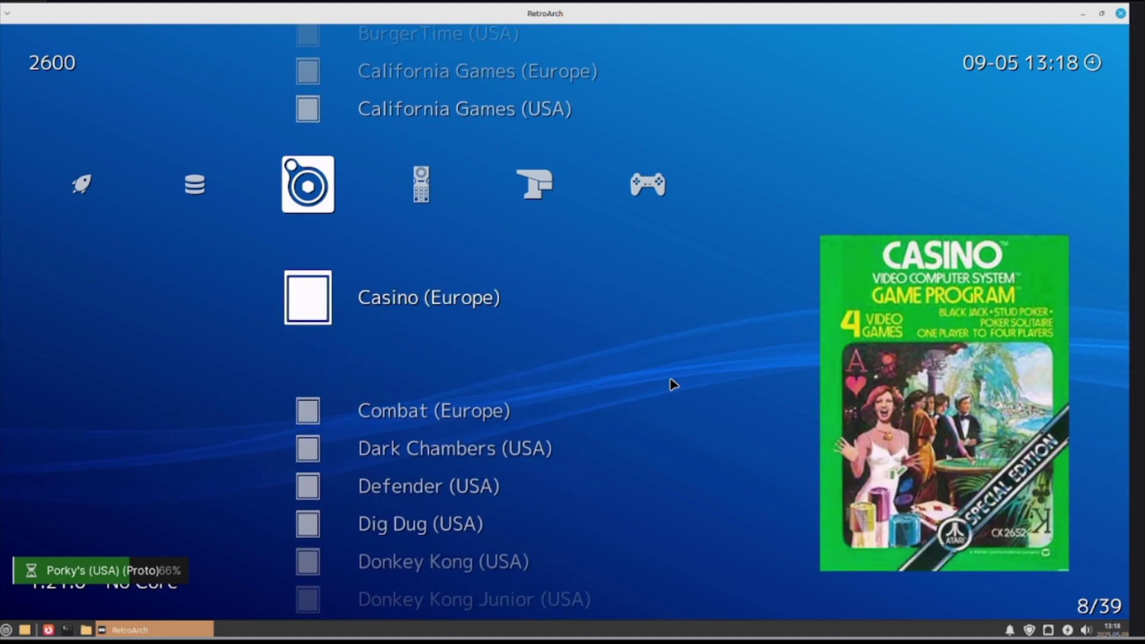
{"action": "key", "text": "Down"}
{"action": "key", "text": "Down"}
{"action": "key", "text": "Down"}
{"action": "key", "text": "Down"}
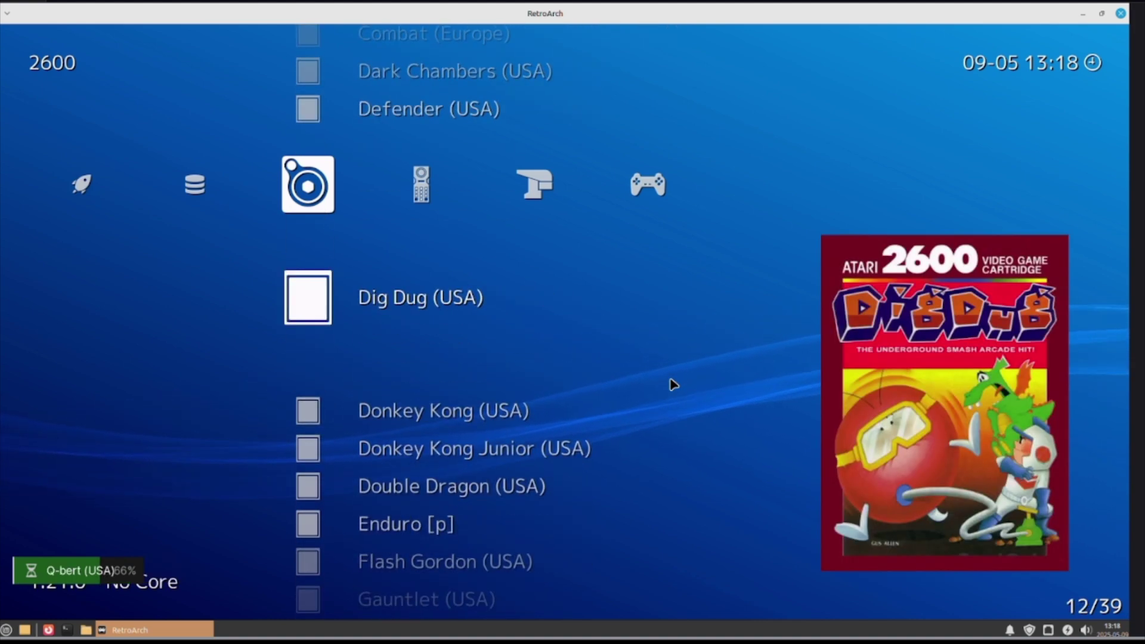
{"action": "key", "text": "Down"}
{"action": "key", "text": "Down"}
{"action": "key", "text": "Down"}
{"action": "key", "text": "Down"}
{"action": "key", "text": "Down"}
{"action": "key", "text": "Down"}
{"action": "key", "text": "Down"}
{"action": "key", "text": "Down"}
{"action": "key", "text": "Down"}
{"action": "key", "text": "Down"}
{"action": "key", "text": "Down"}
{"action": "key", "text": "Down"}
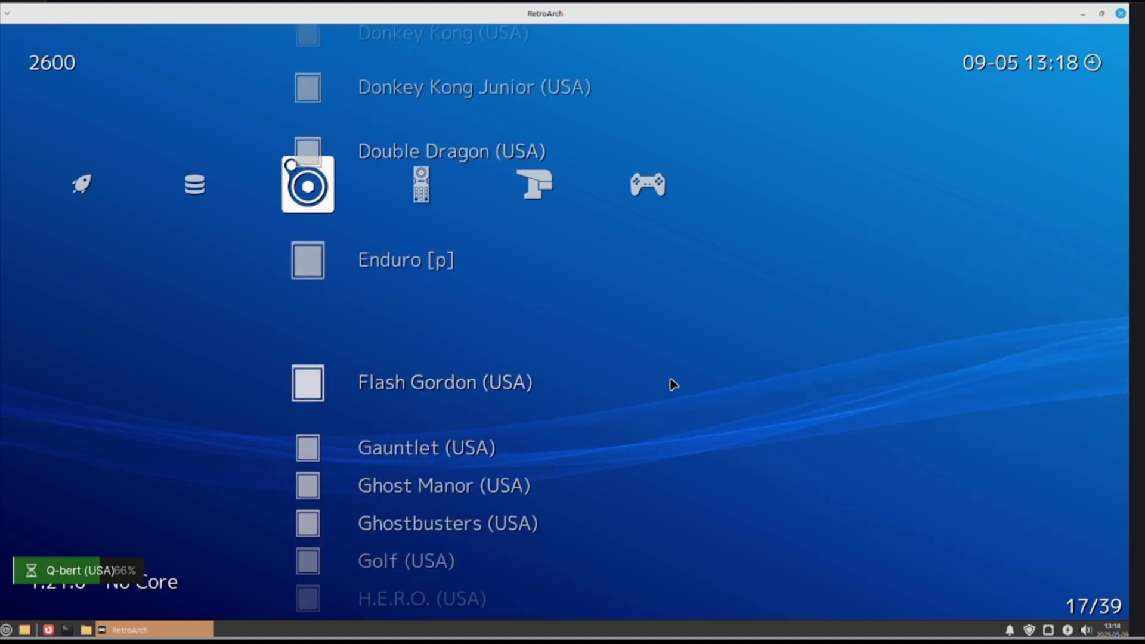
{"action": "key", "text": "Down"}
{"action": "key", "text": "Down"}
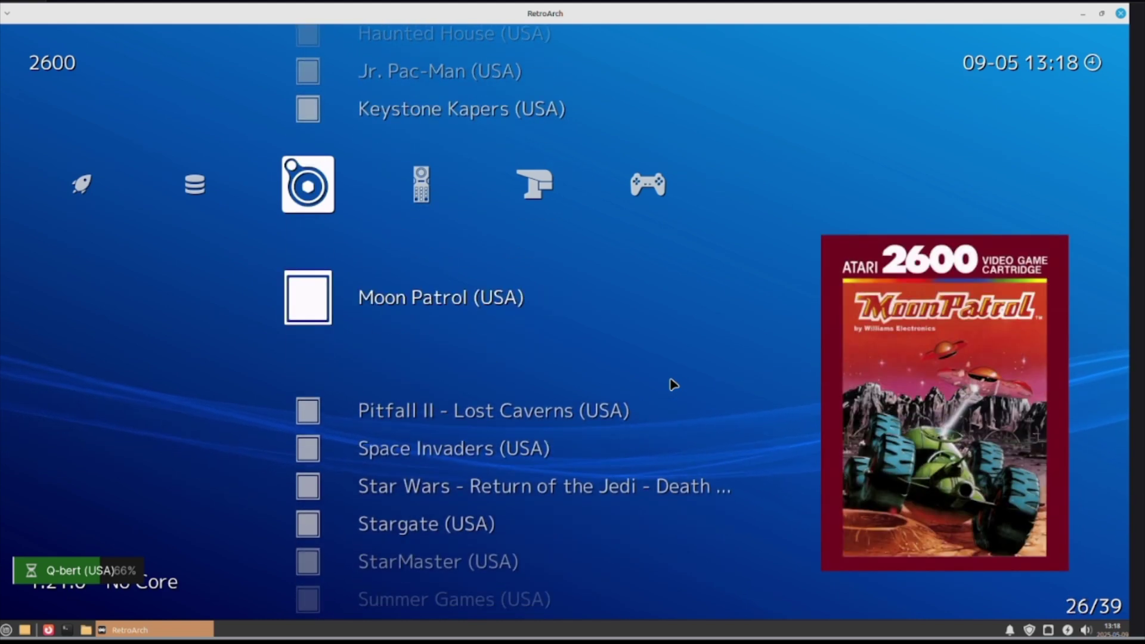